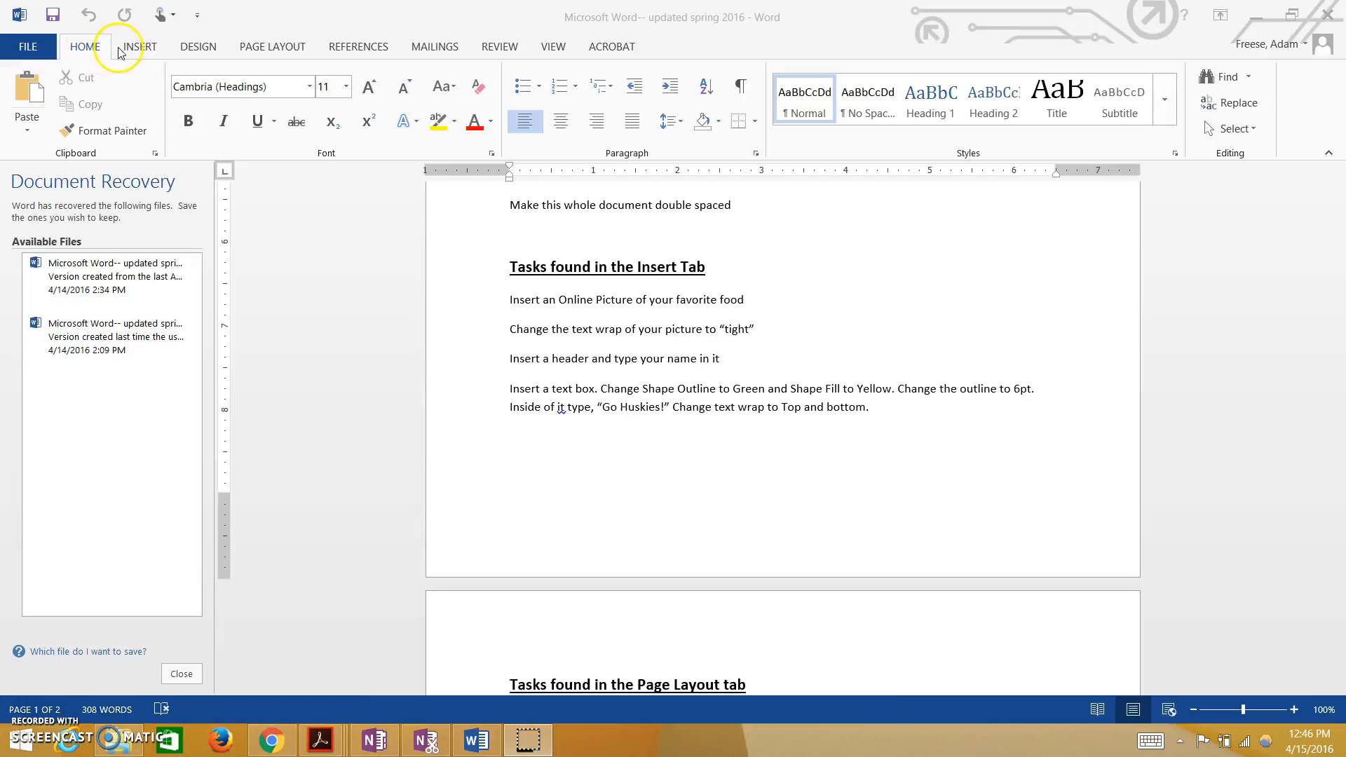
pyautogui.click(144, 49)
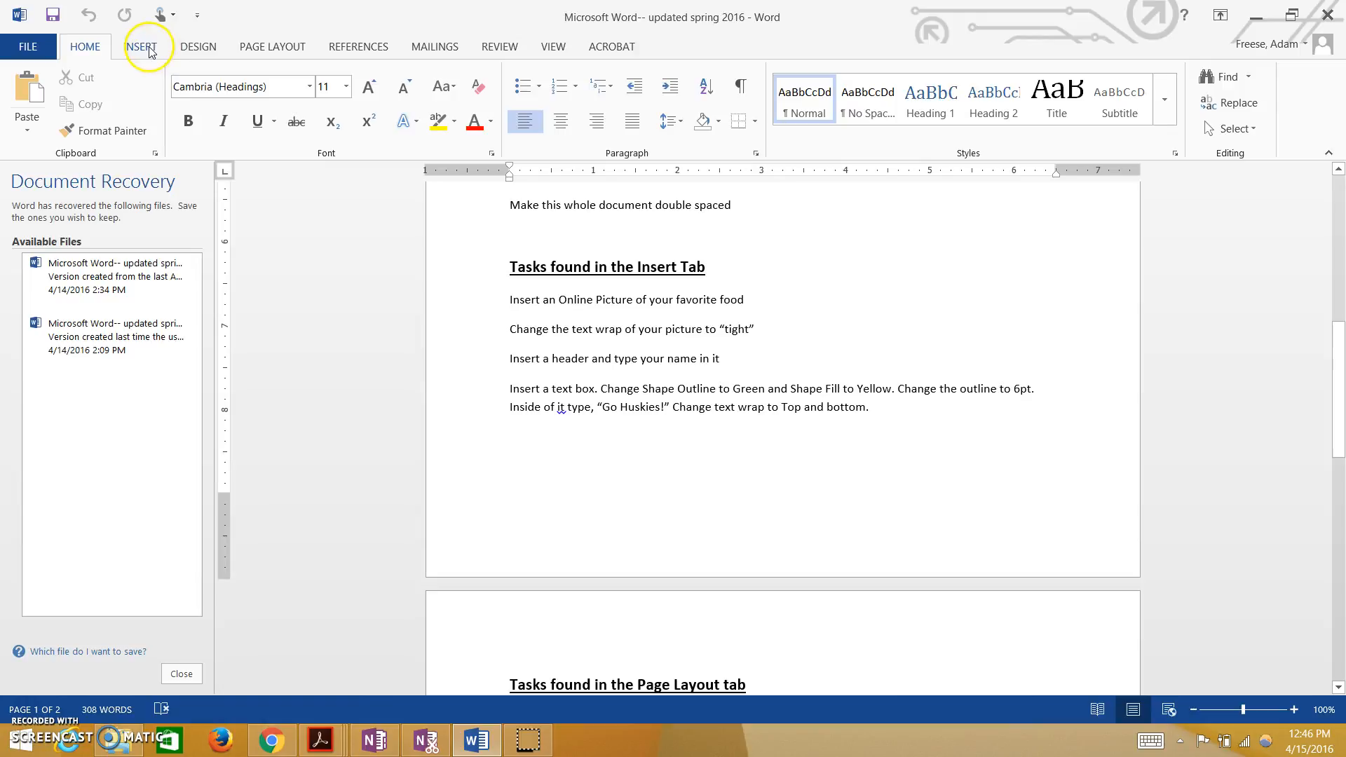
pyautogui.click(141, 47)
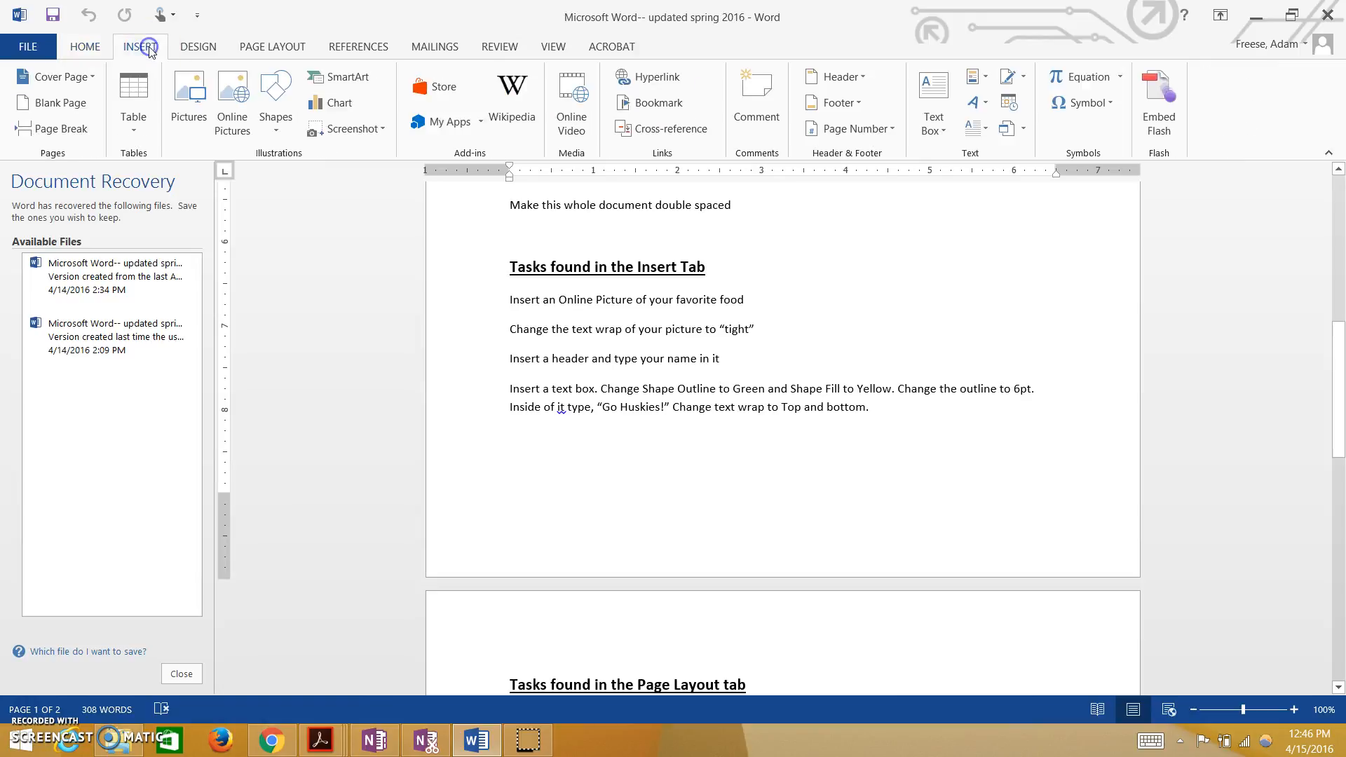
pyautogui.click(208, 50)
pyautogui.click(270, 51)
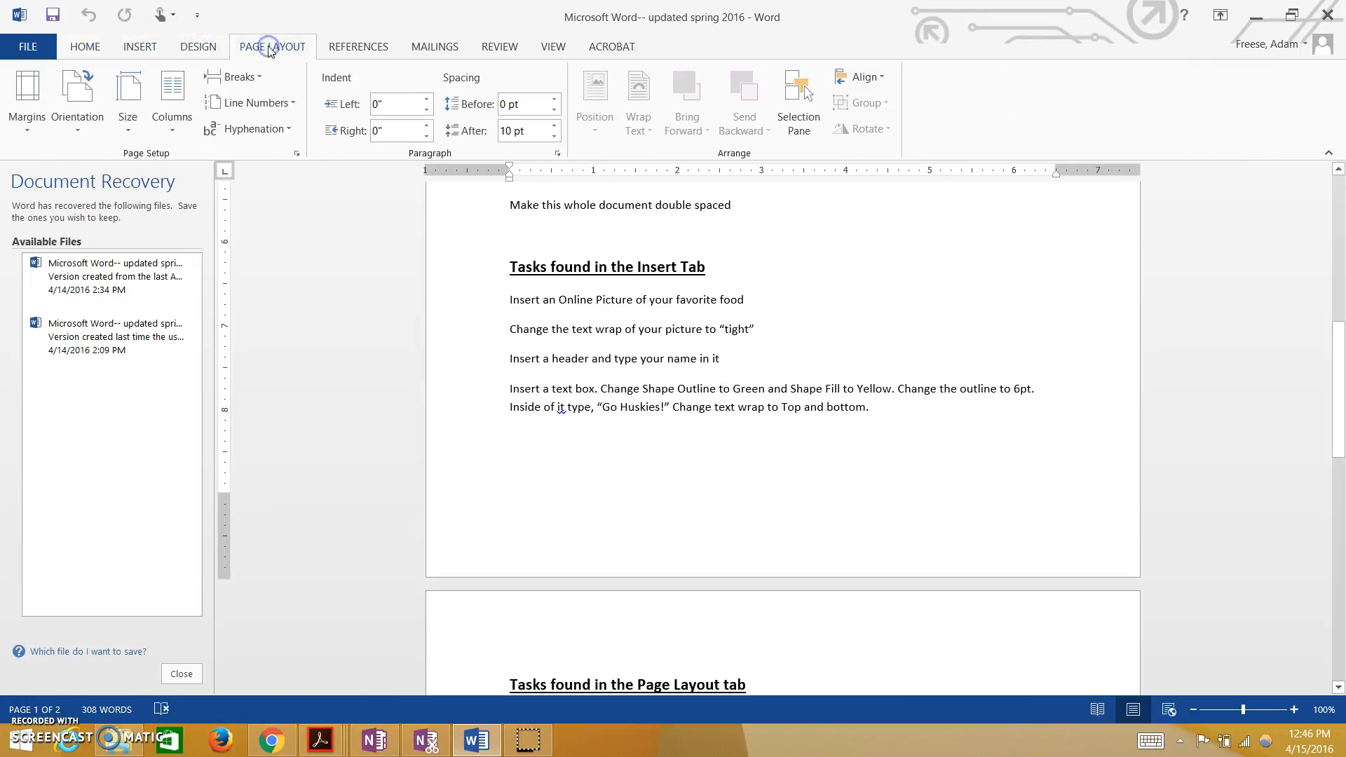
pyautogui.click(357, 51)
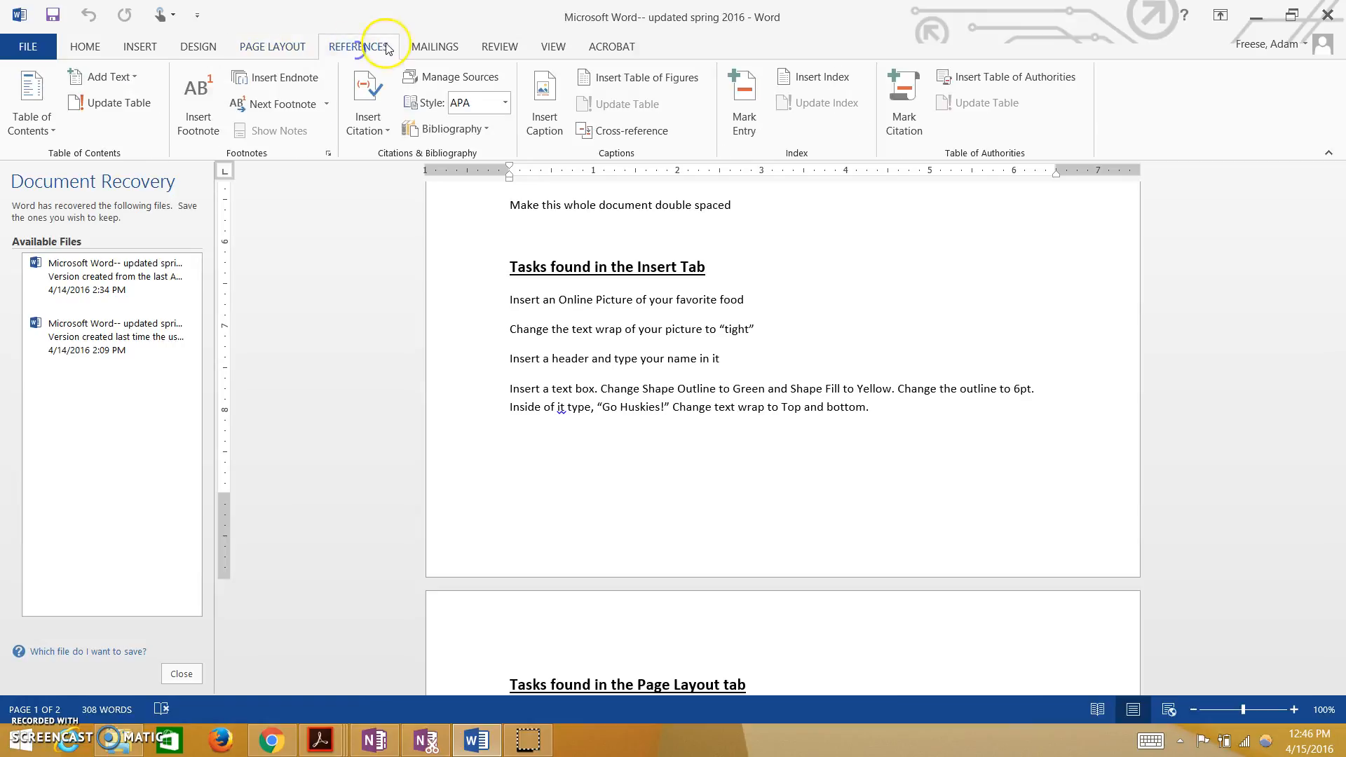
pyautogui.click(431, 51)
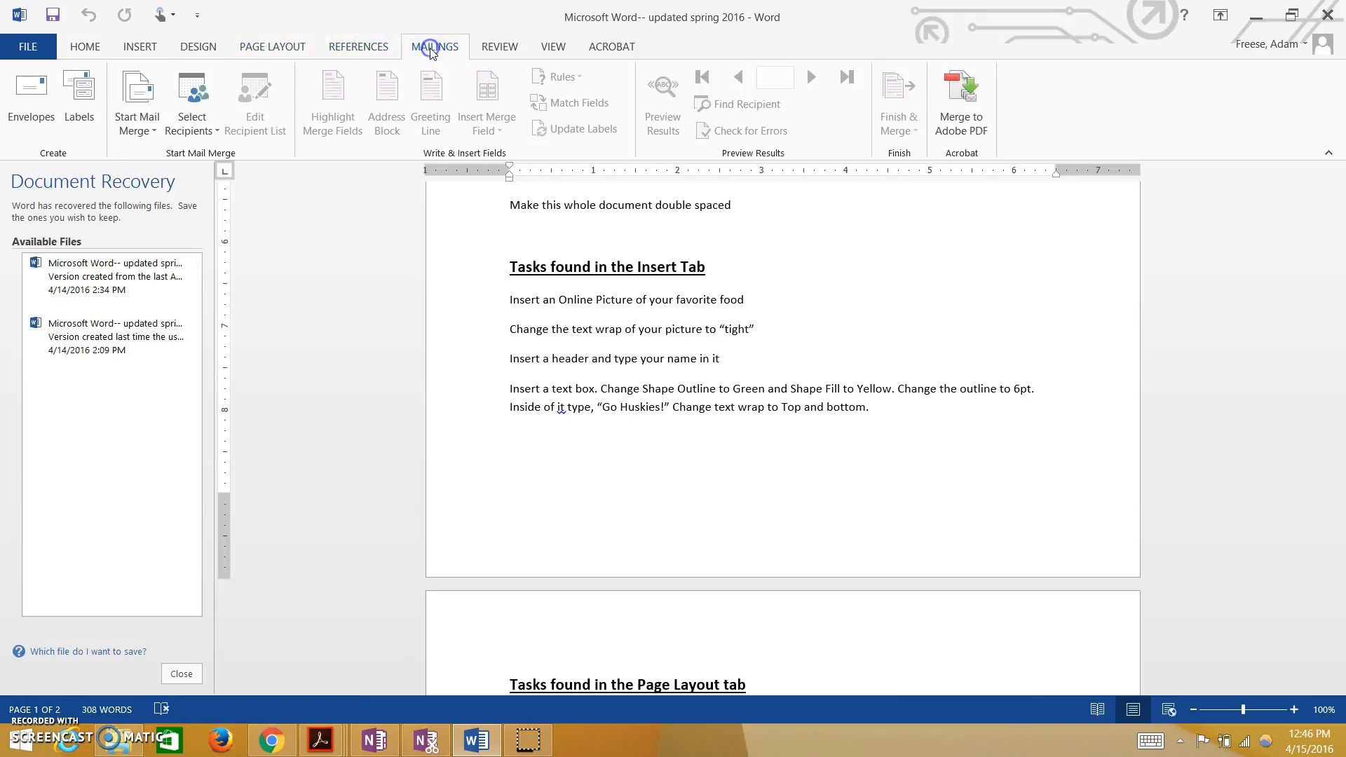
pyautogui.click(493, 49)
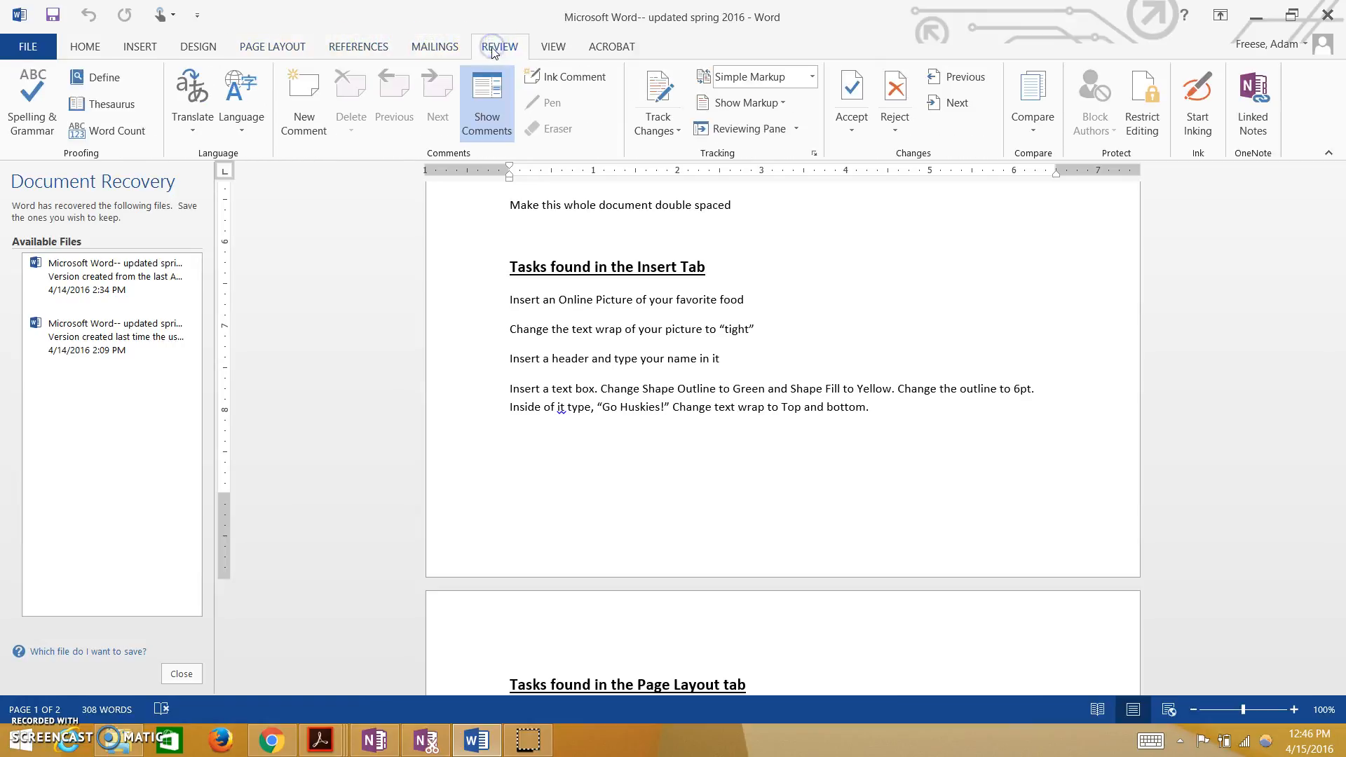
pyautogui.click(553, 48)
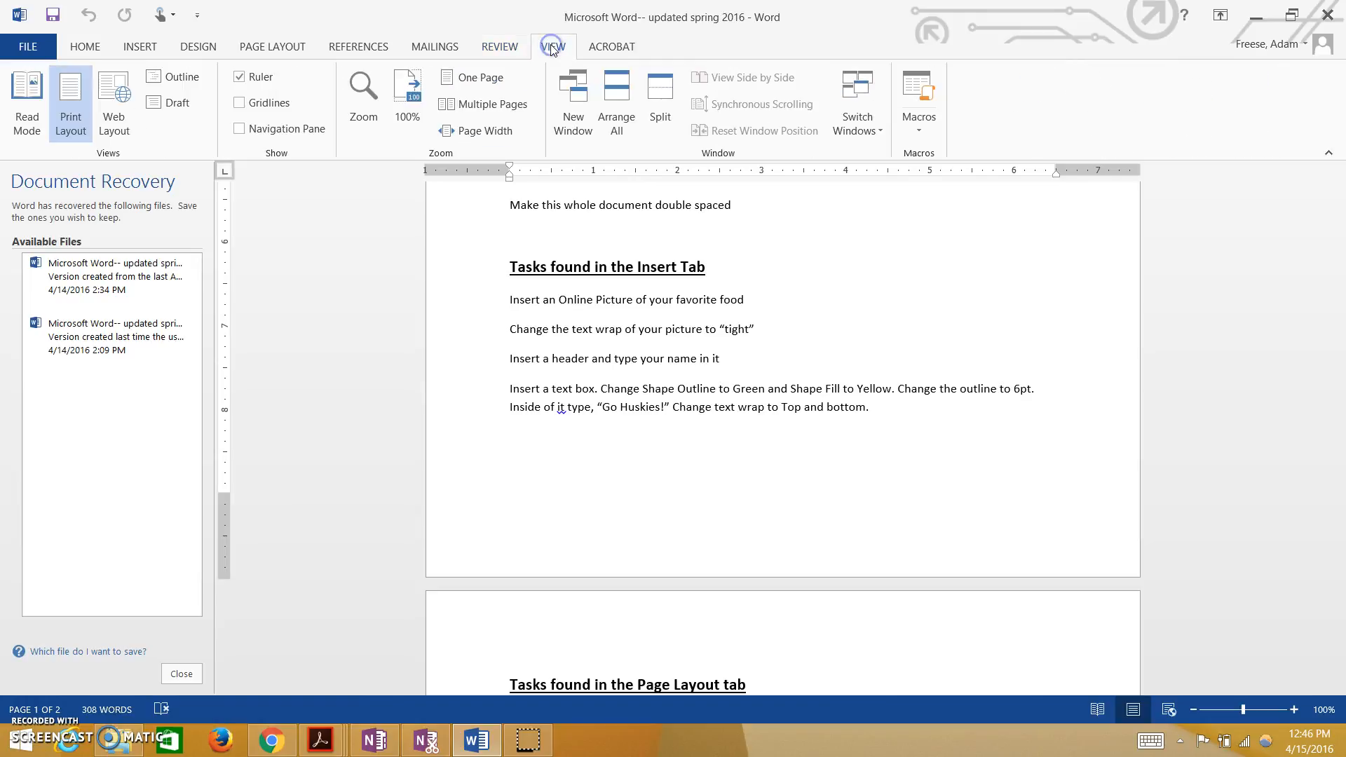
# - Add a blank line below "Insert an Online Picture of your favorite food"
pyautogui.click(143, 47)
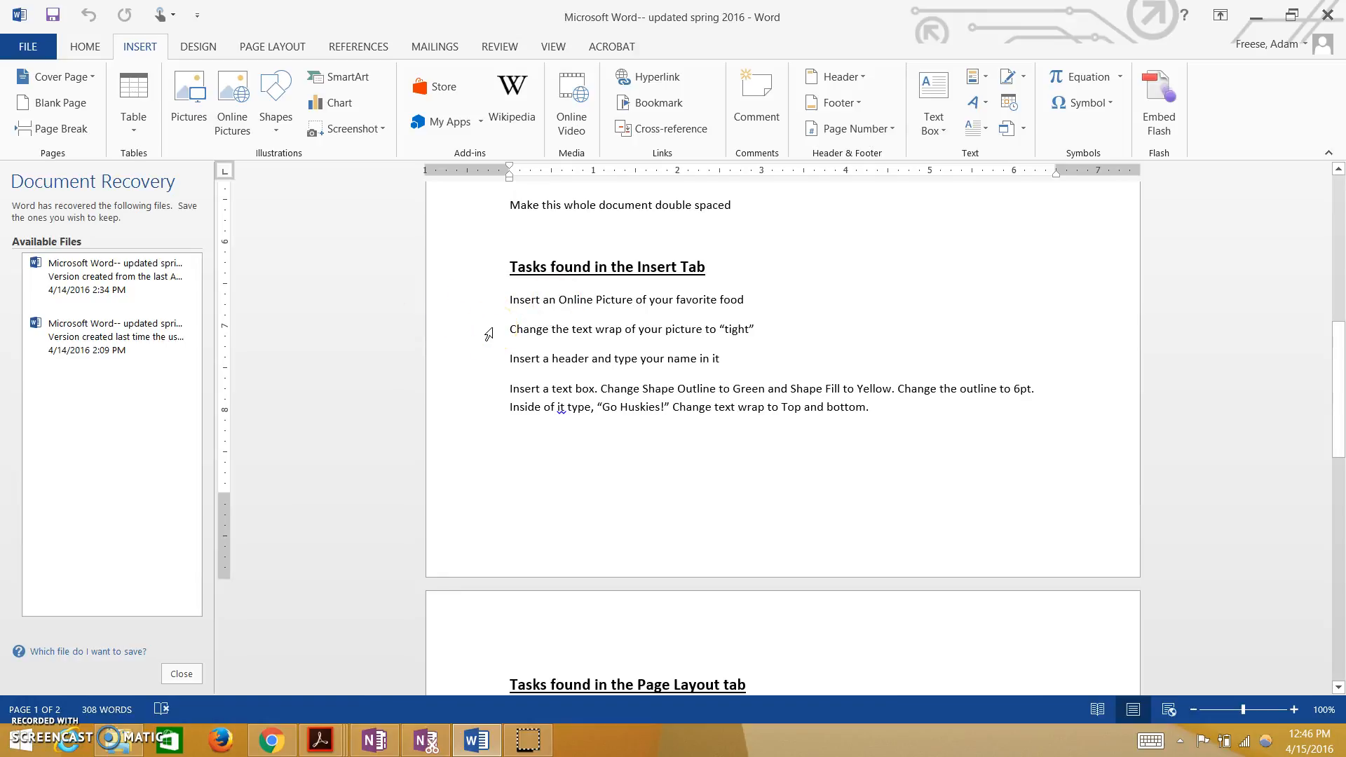
pyautogui.moveTo(495, 300); pyautogui.dragTo(754, 370)
pyautogui.click(764, 298)
pyautogui.press('Return')
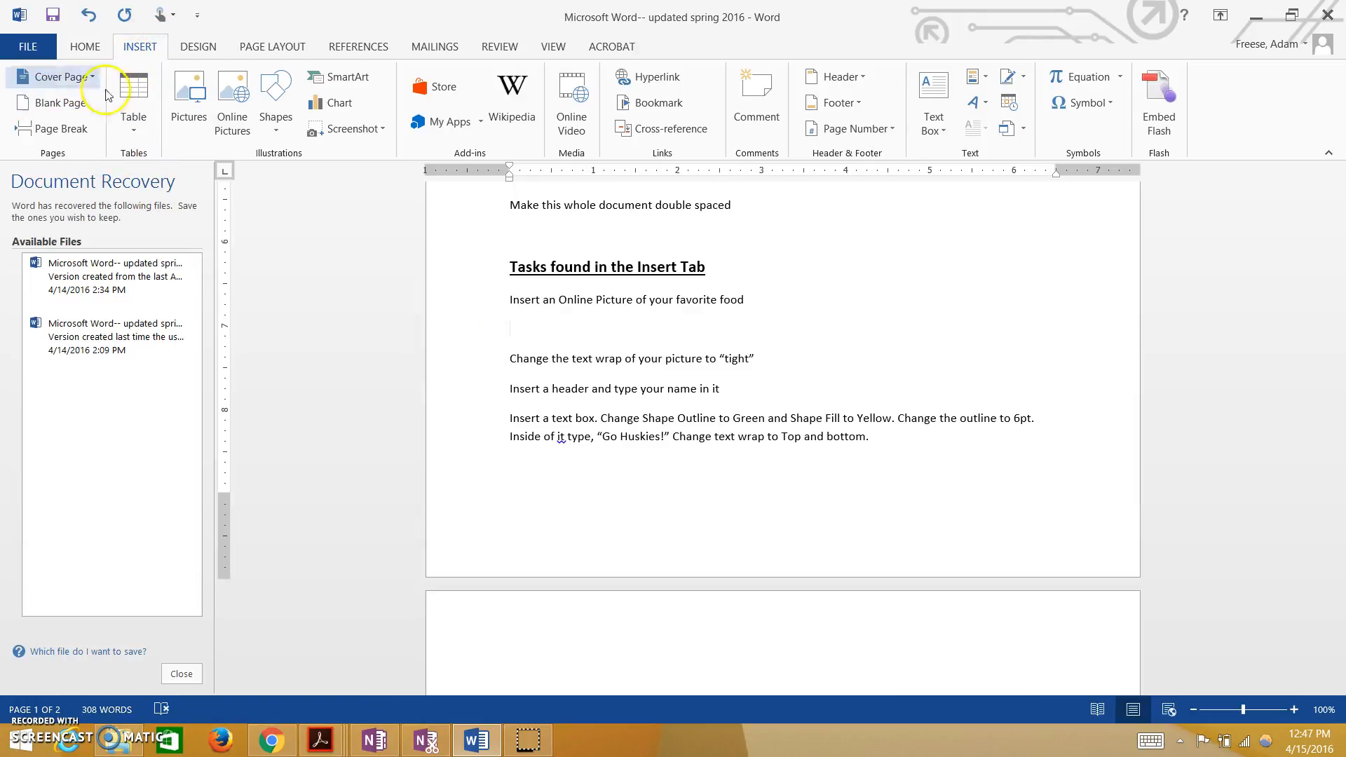
# - Search the online pictures with Bing for "bbq ribs" and widen the results to All Images
pyautogui.click(231, 130)
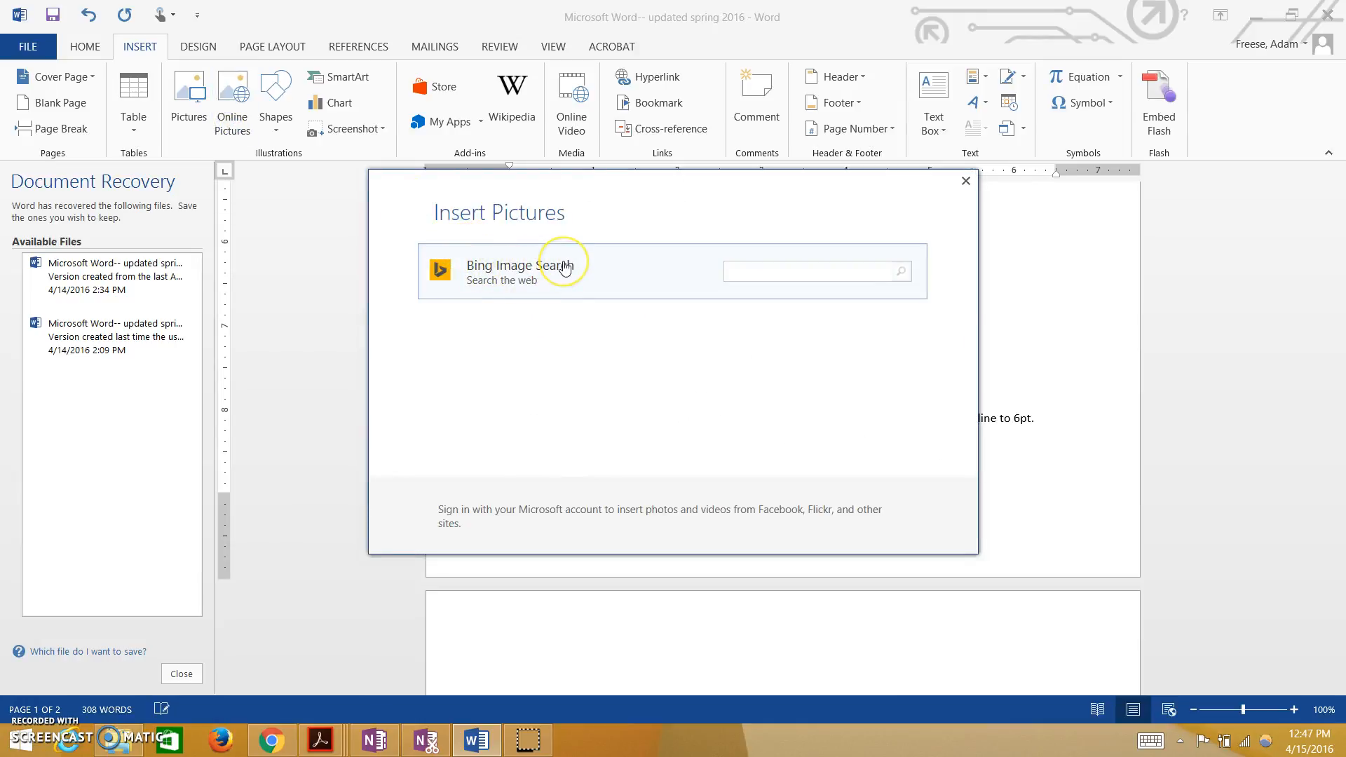
pyautogui.click(586, 256)
pyautogui.press('Return')
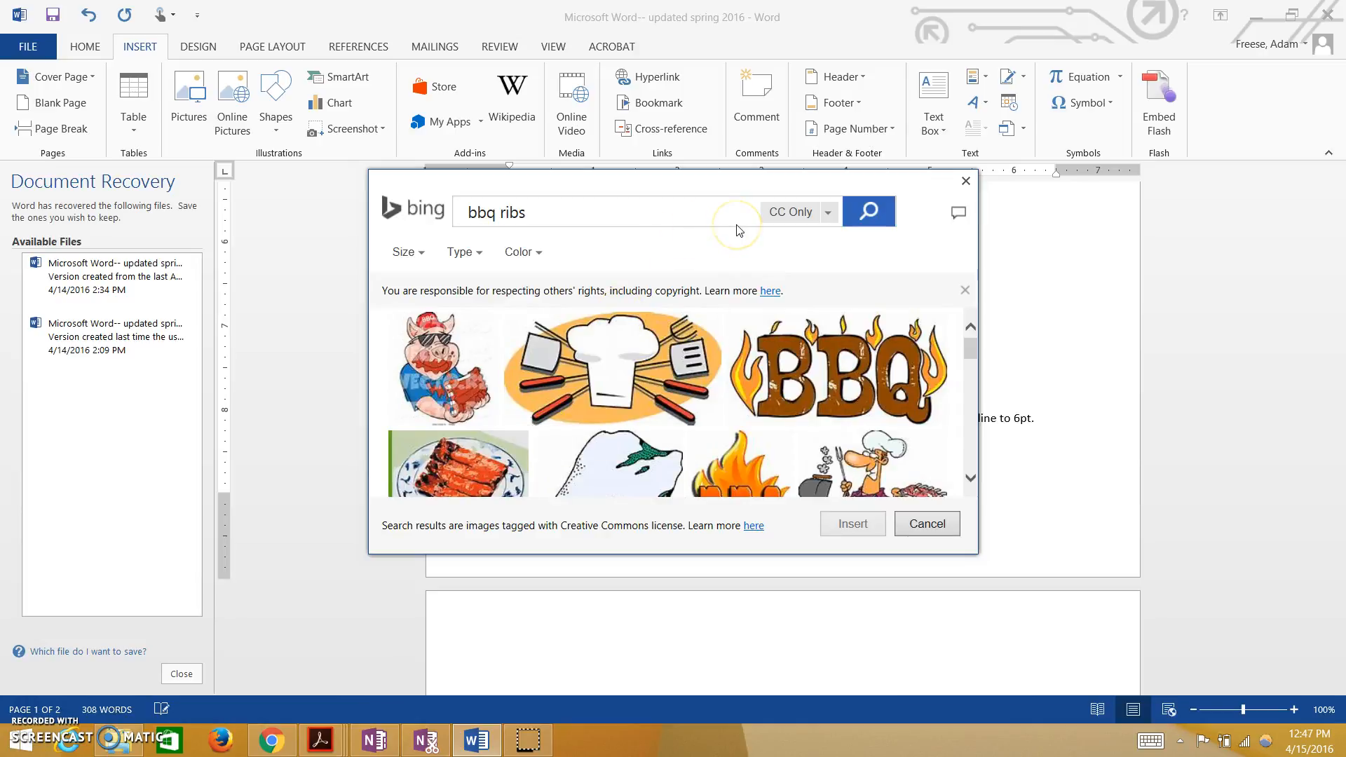
pyautogui.click(785, 222)
pyautogui.click(830, 216)
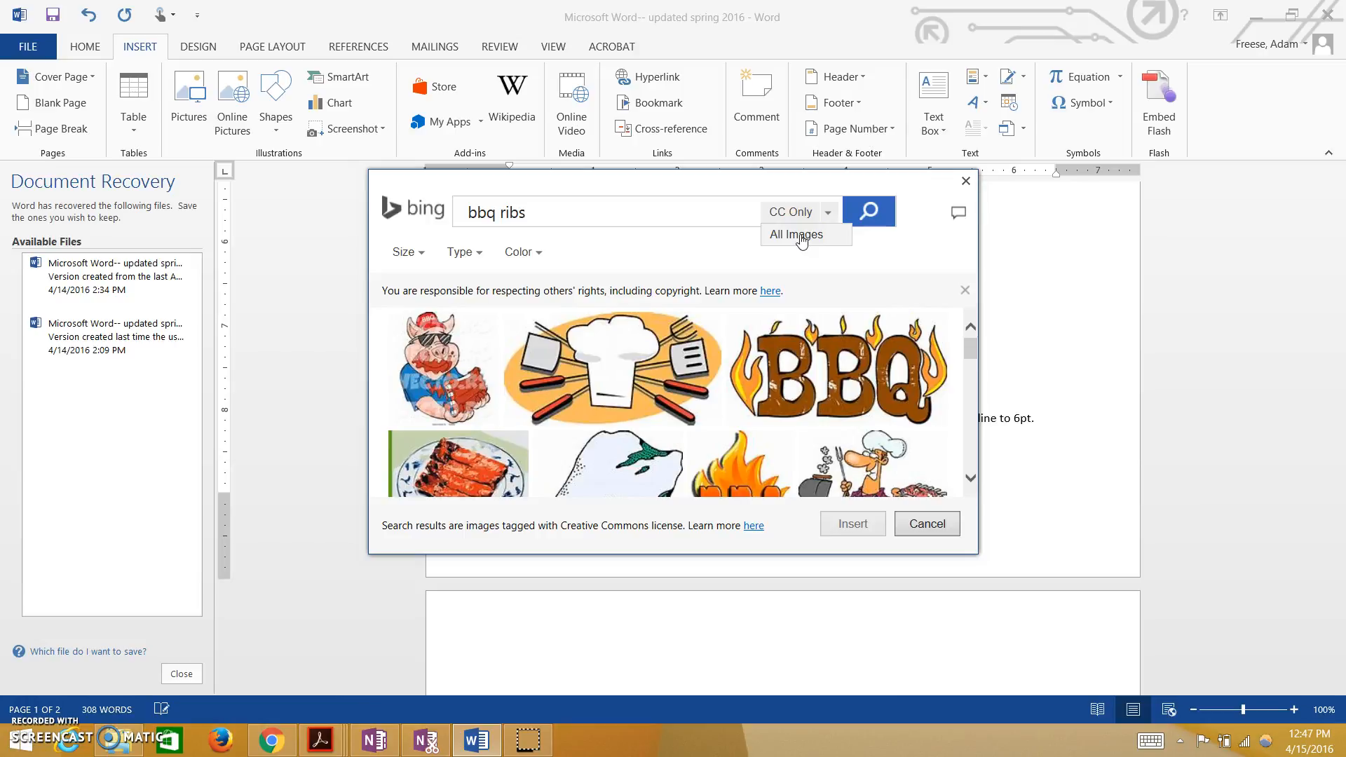
pyautogui.click(801, 236)
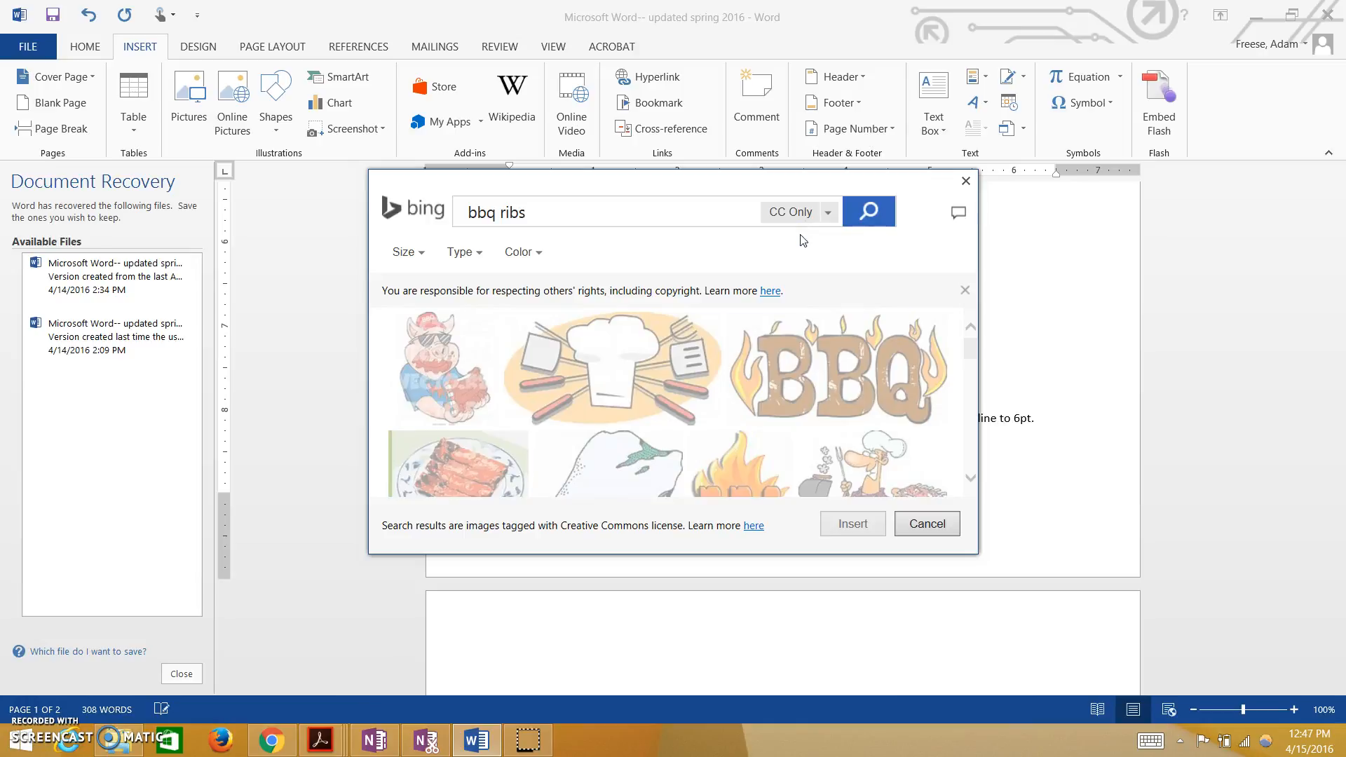
# - Insert the 871 x 551 photo of ribs with a sauce bowl and basting brush from the search results
pyautogui.moveTo(705, 444)
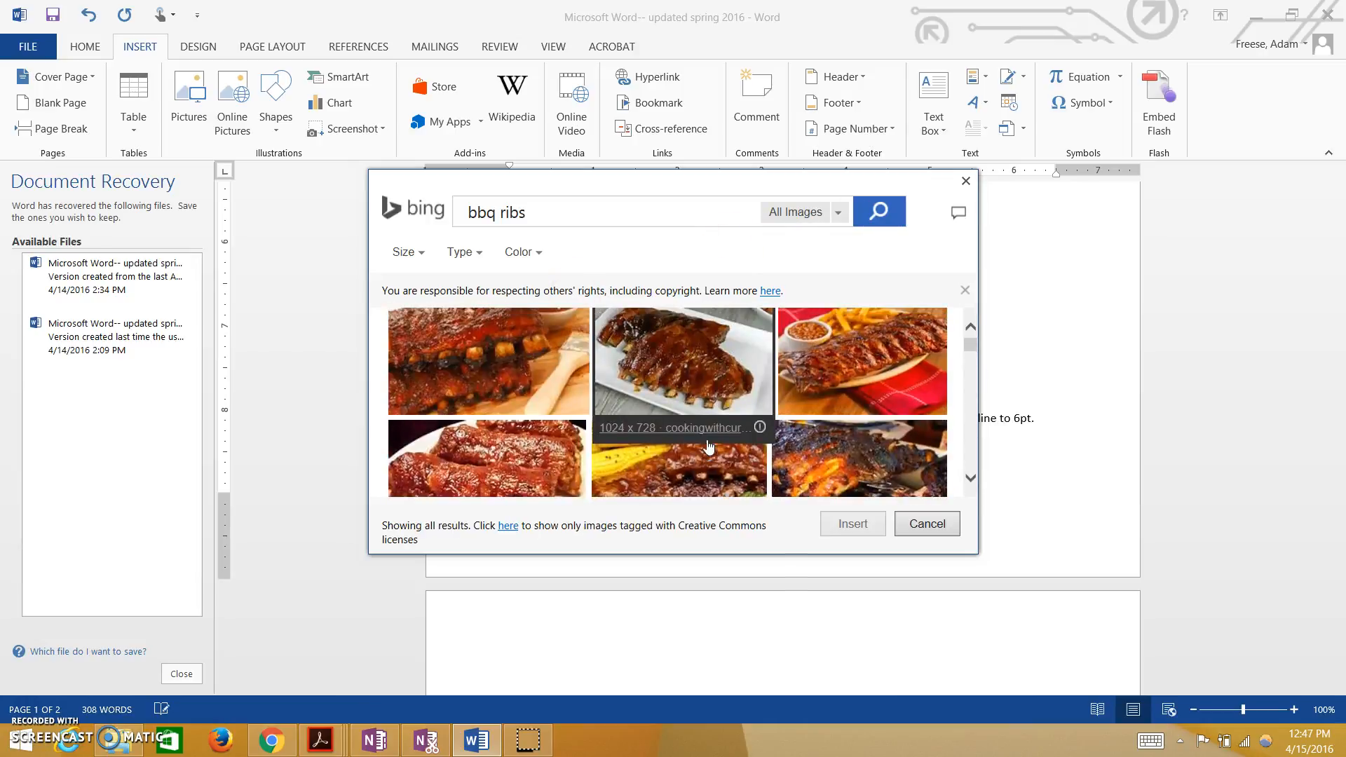
pyautogui.click(525, 365)
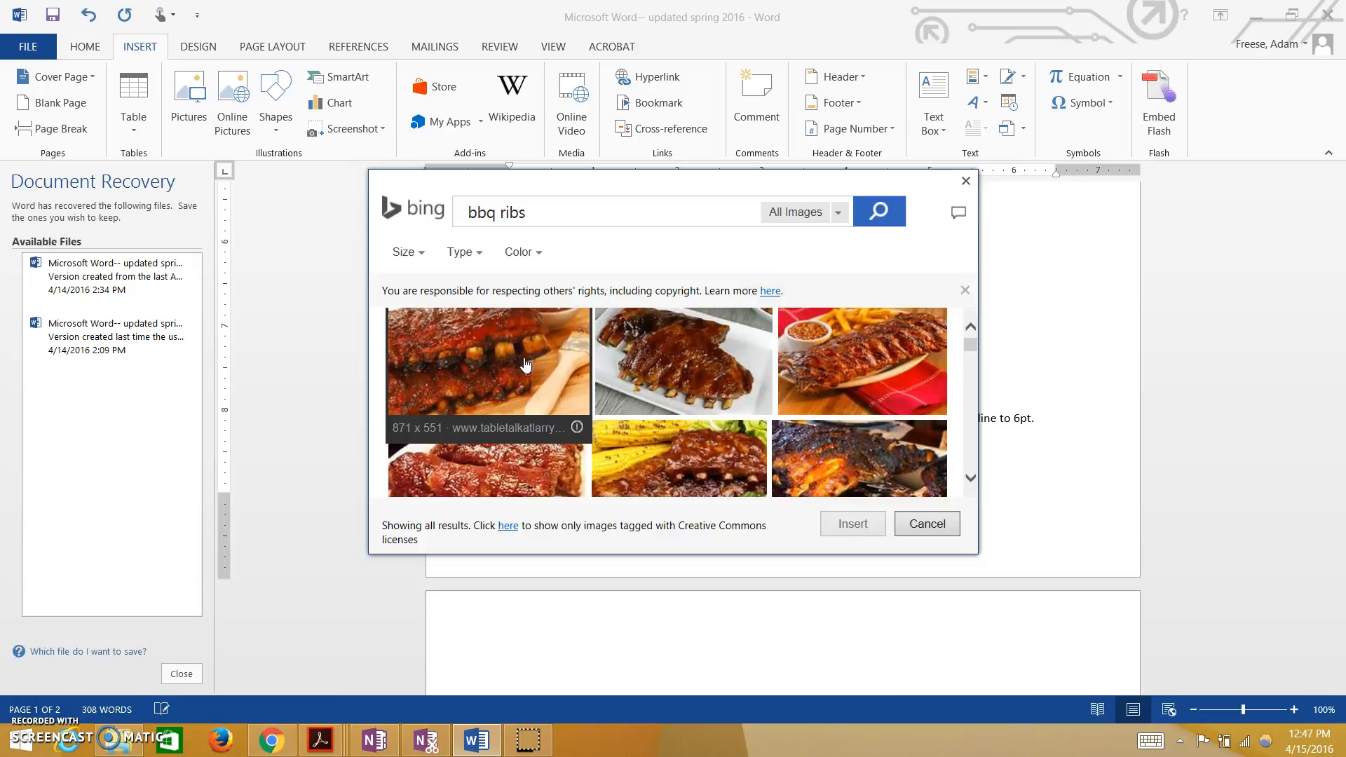
pyautogui.click(506, 364)
pyautogui.click(533, 358)
pyautogui.click(721, 440)
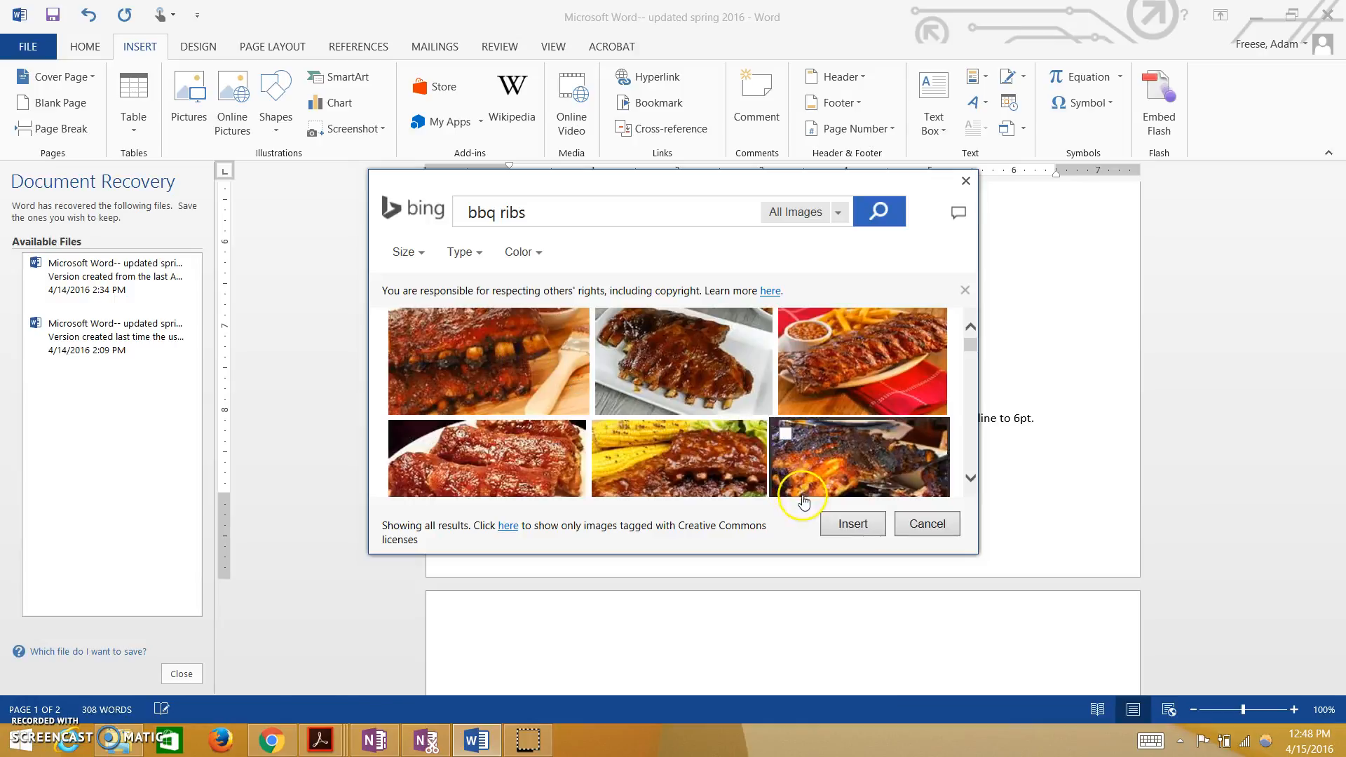
pyautogui.click(515, 355)
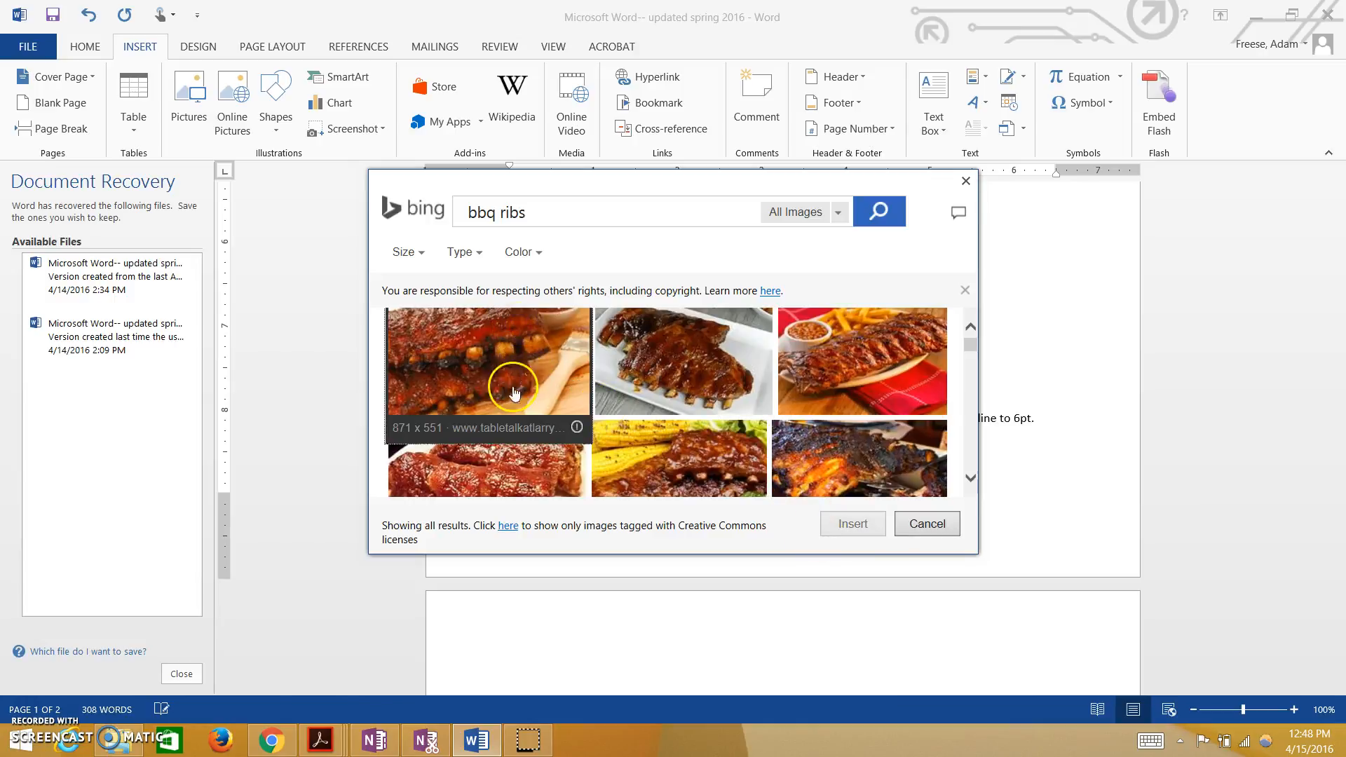
pyautogui.click(401, 345)
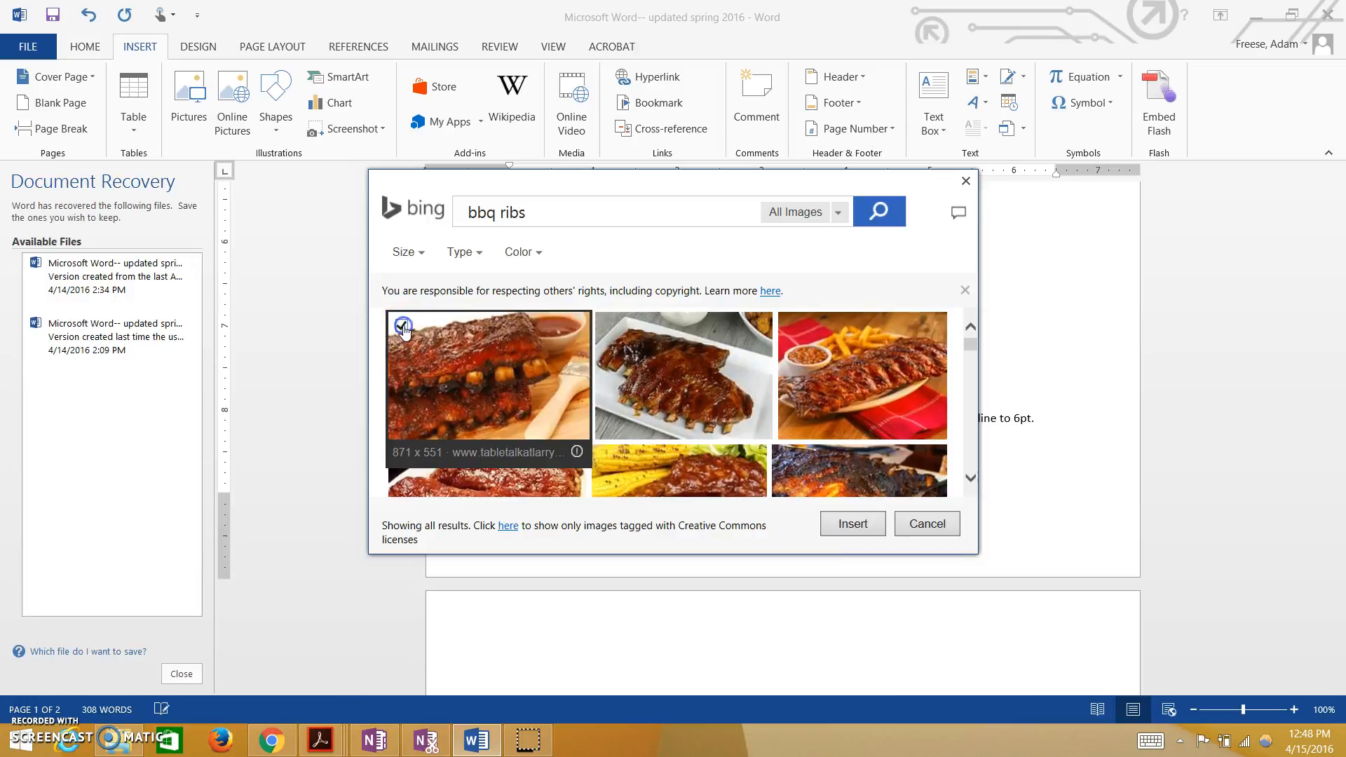
pyautogui.click(856, 529)
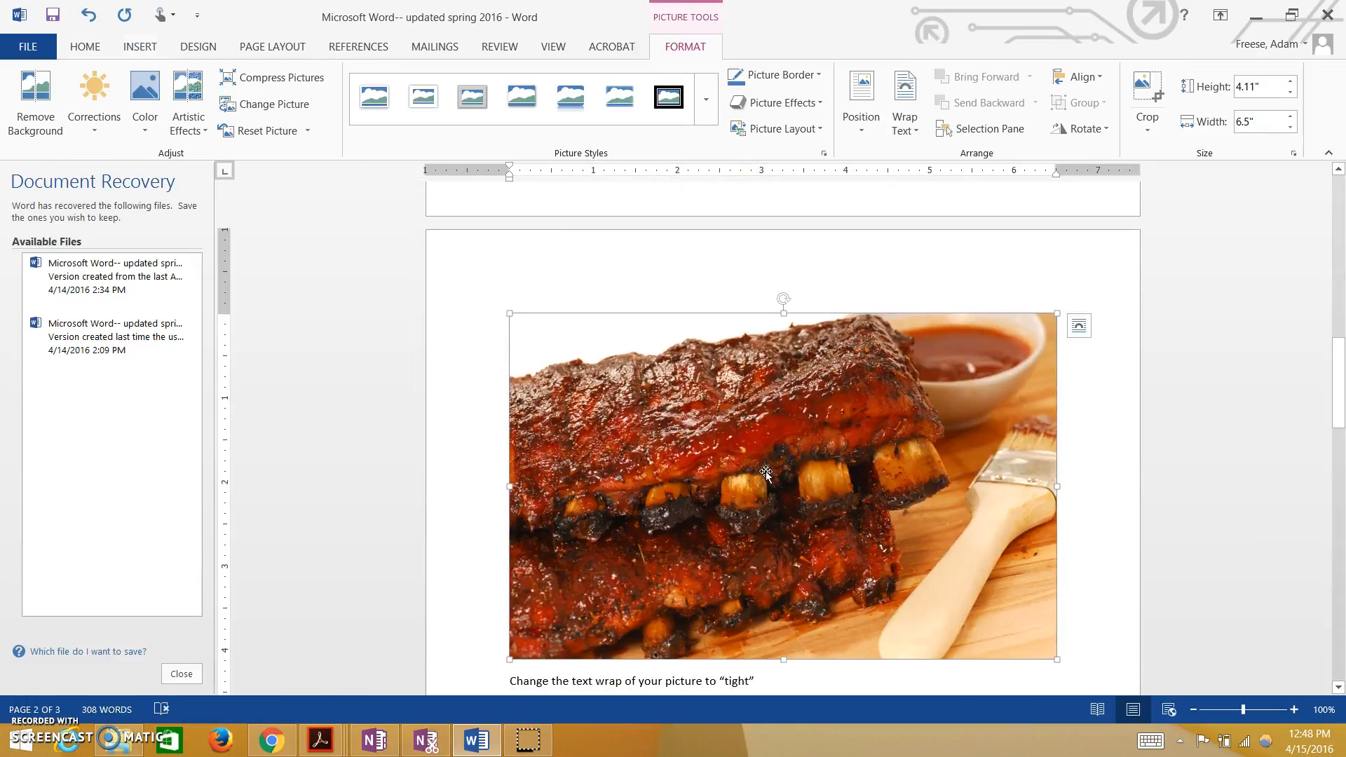
# - Shrink the ribs picture proportionally to about 4.1" wide and 2.59" high
pyautogui.scroll(-1, 1247, 391)
pyautogui.click(970, 380)
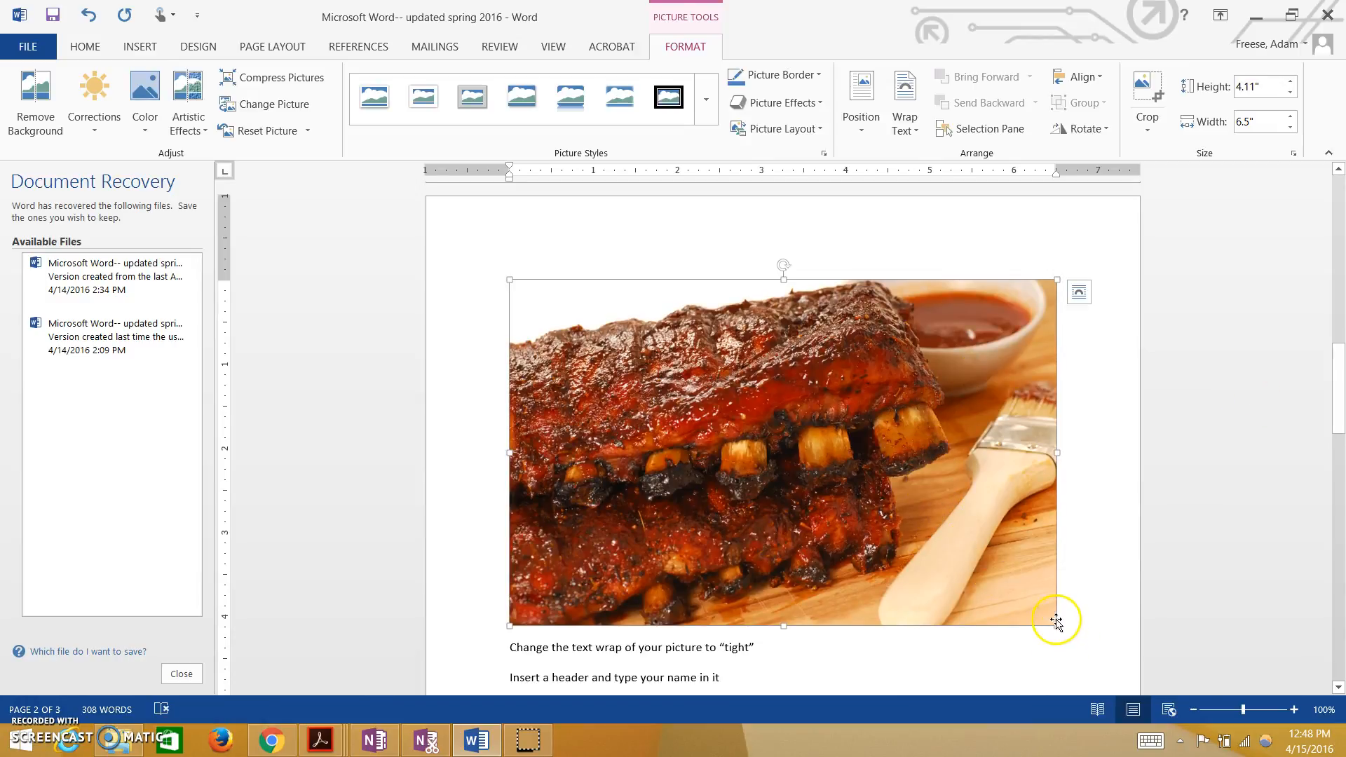
pyautogui.moveTo(1056, 624); pyautogui.dragTo(855, 498)
pyautogui.click(780, 466)
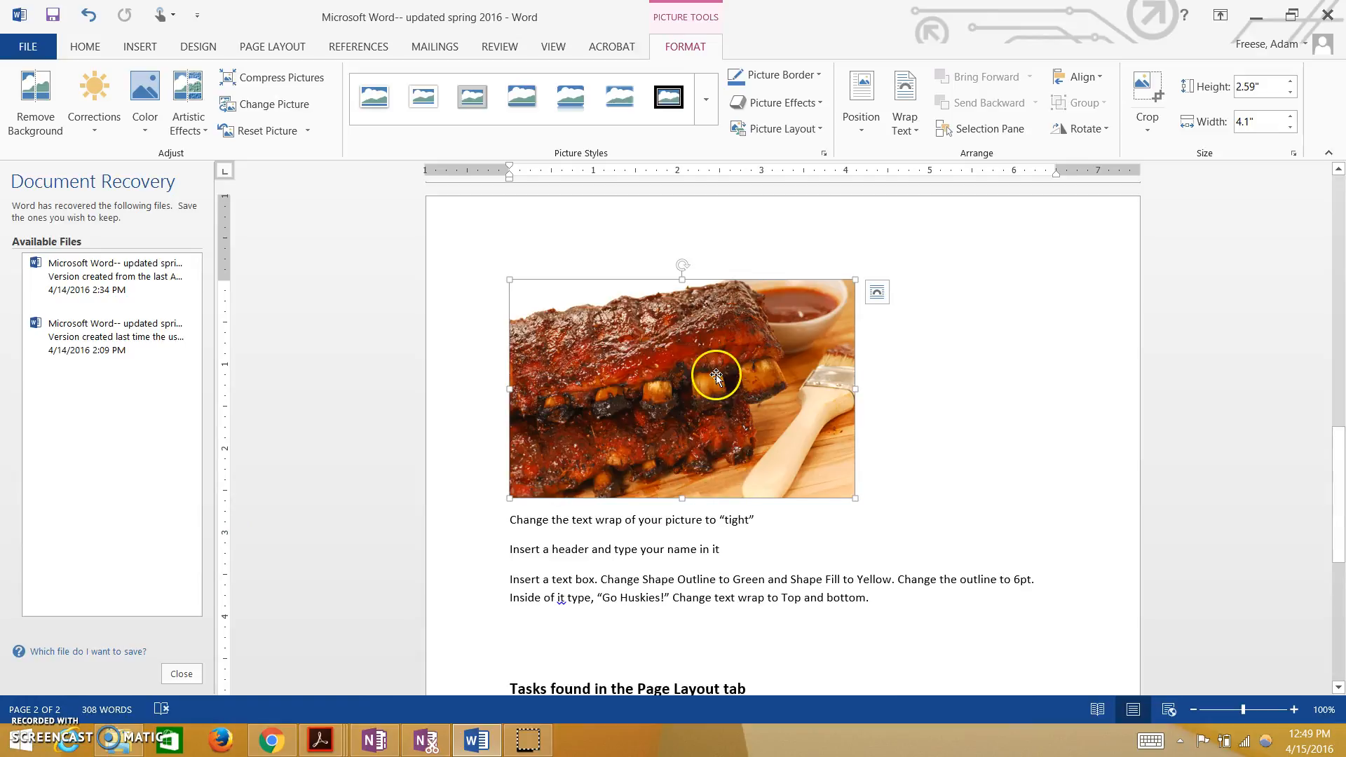
# - Examine the styles, corrections and color options available for formatting the ribs picture
pyautogui.scroll(8, 716, 377)
pyautogui.scroll(3, 717, 377)
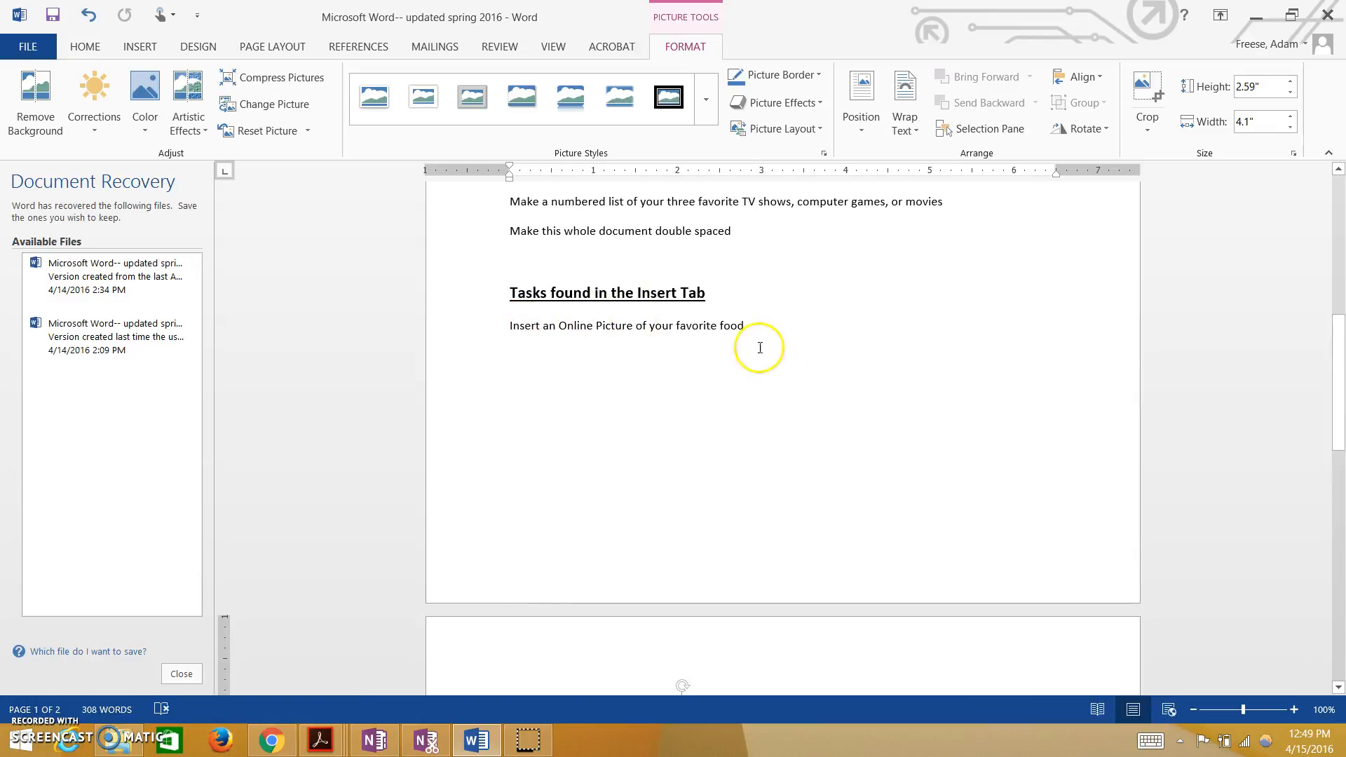
pyautogui.scroll(-6, 708, 448)
pyautogui.scroll(-7, 709, 447)
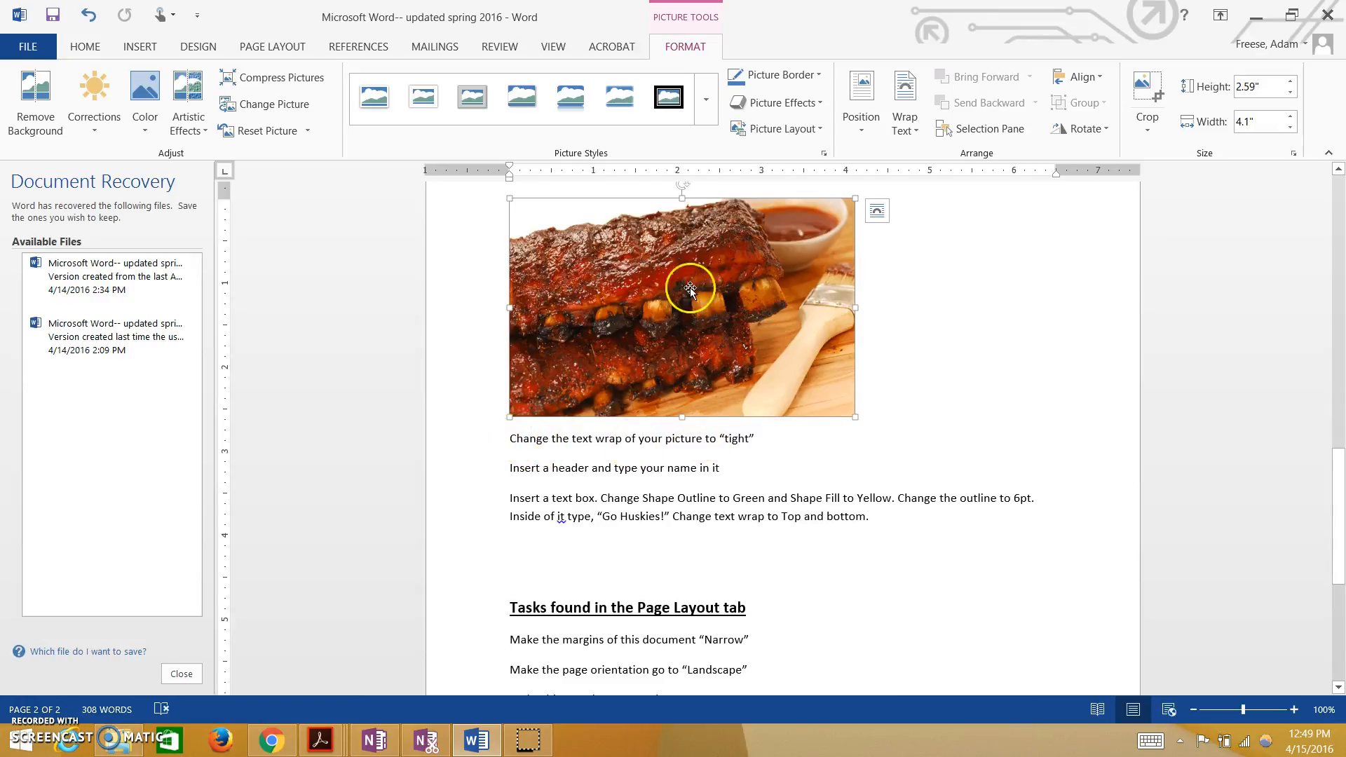
pyautogui.click(136, 44)
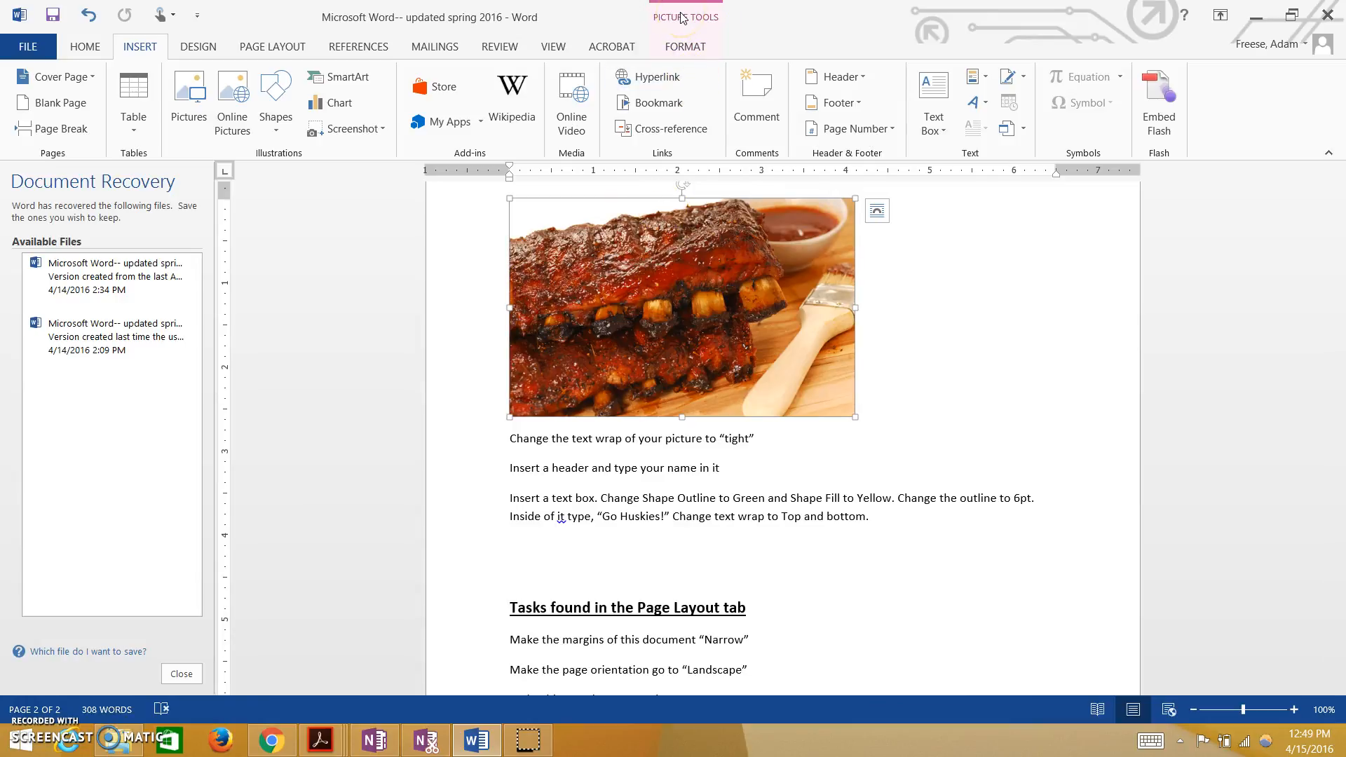
pyautogui.click(683, 48)
pyautogui.click(682, 46)
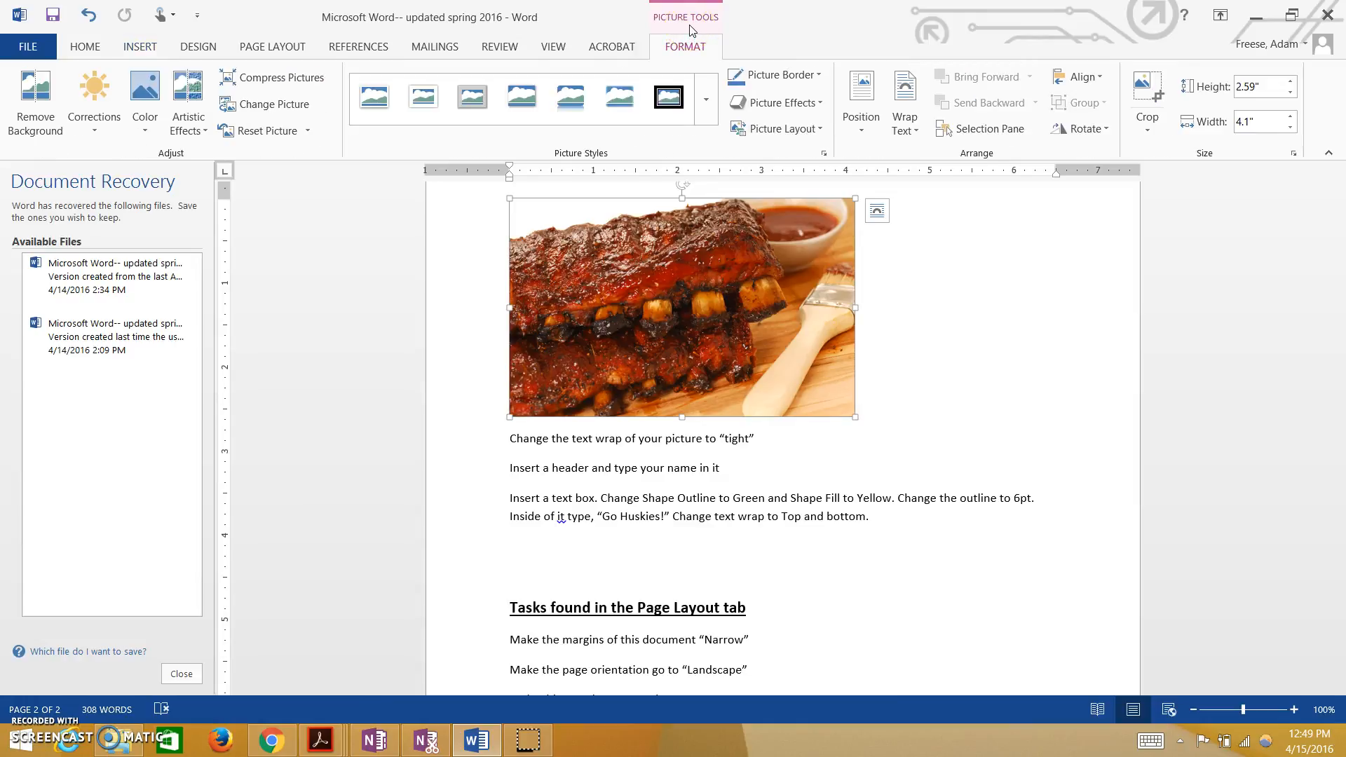
pyautogui.click(706, 98)
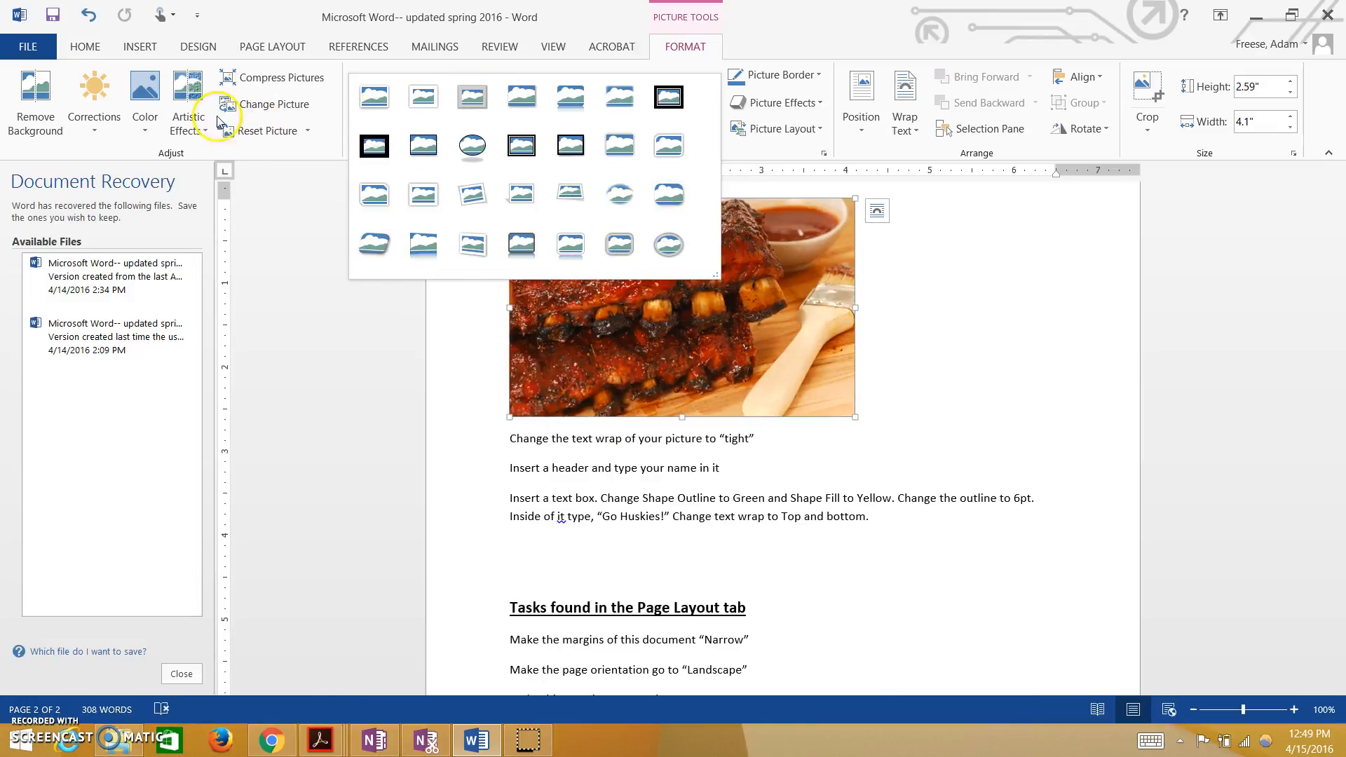
pyautogui.click(88, 121)
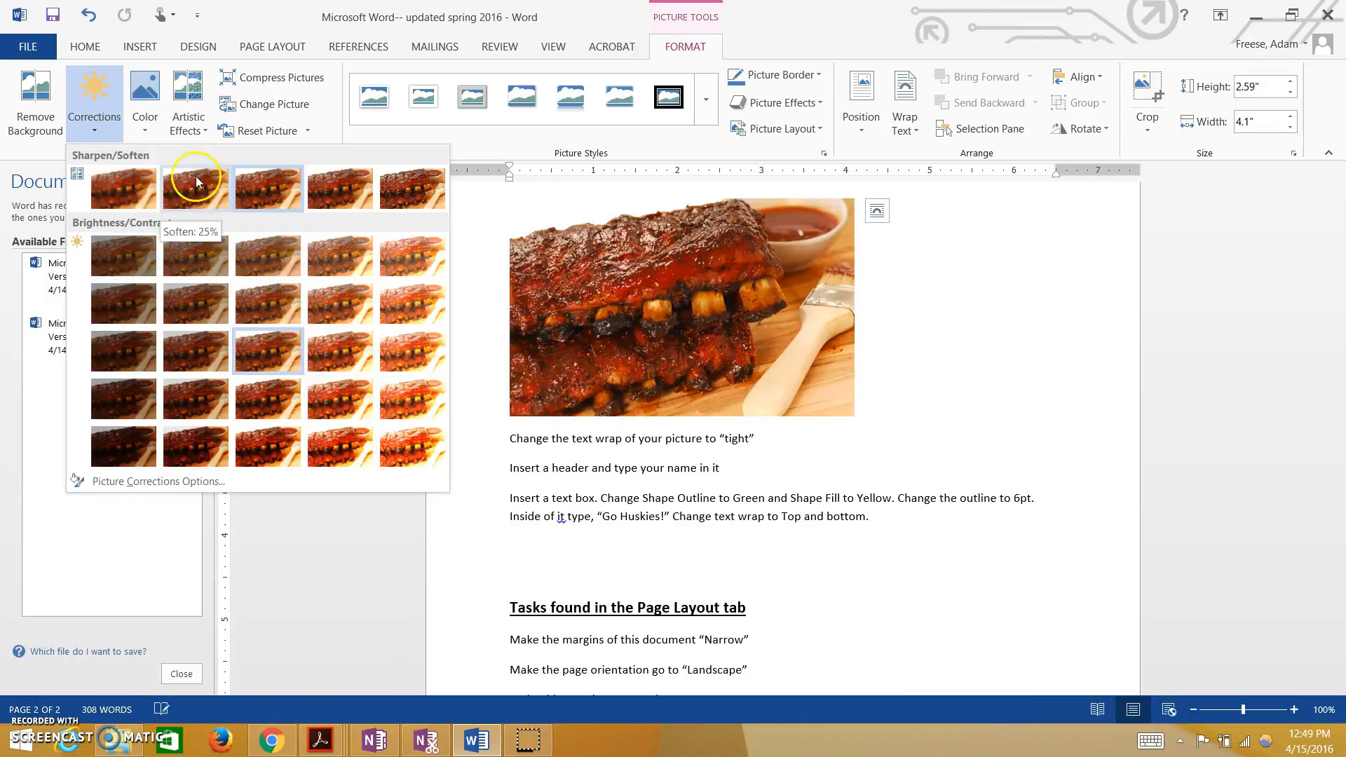
pyautogui.click(135, 130)
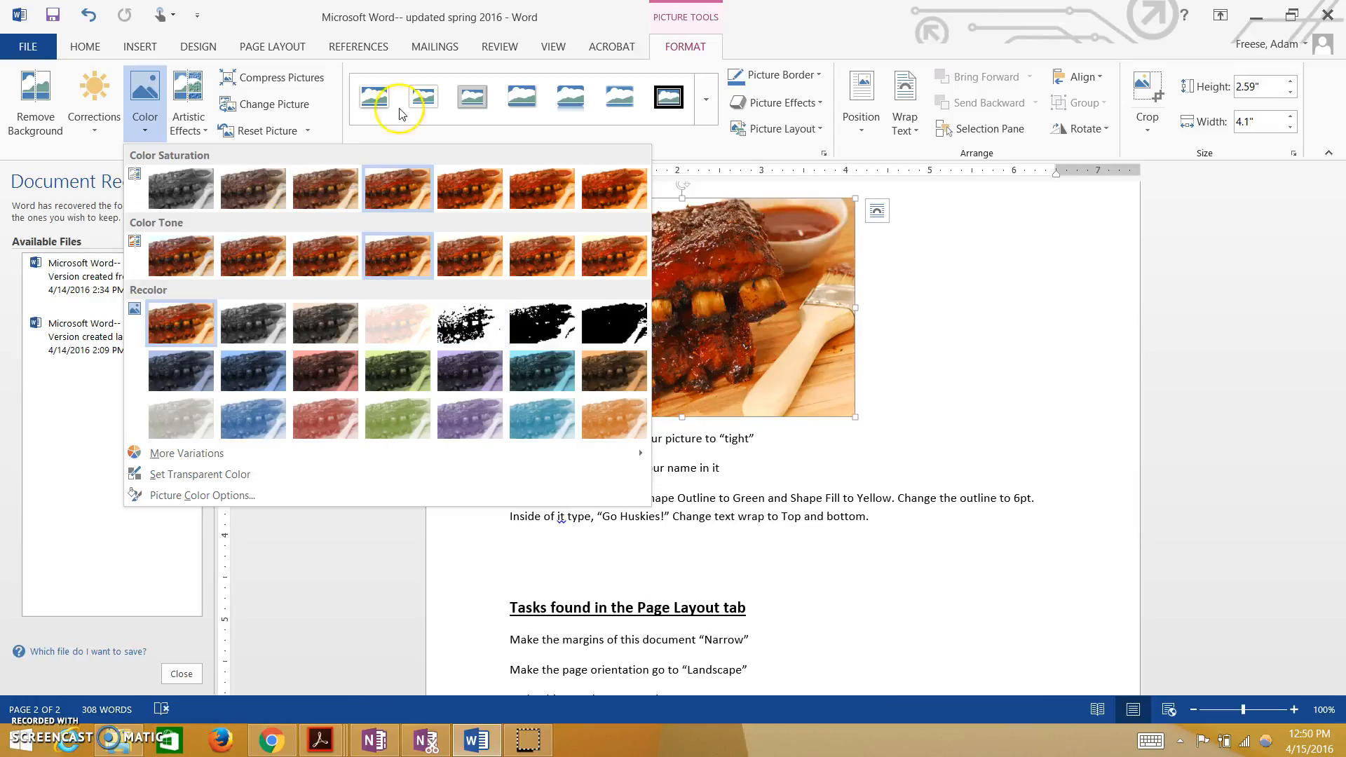
pyautogui.click(829, 24)
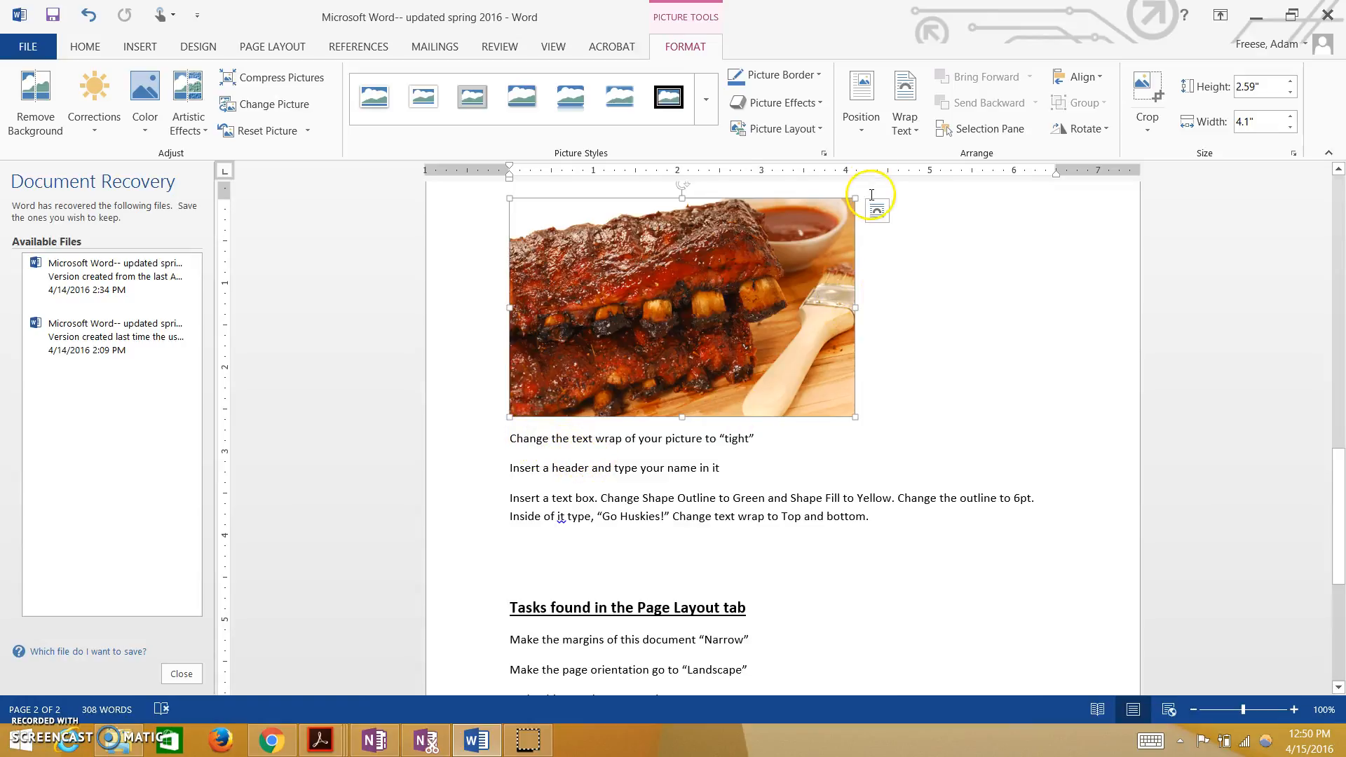
# - Set the text wrapping of the ribs picture to Tight
pyautogui.click(900, 122)
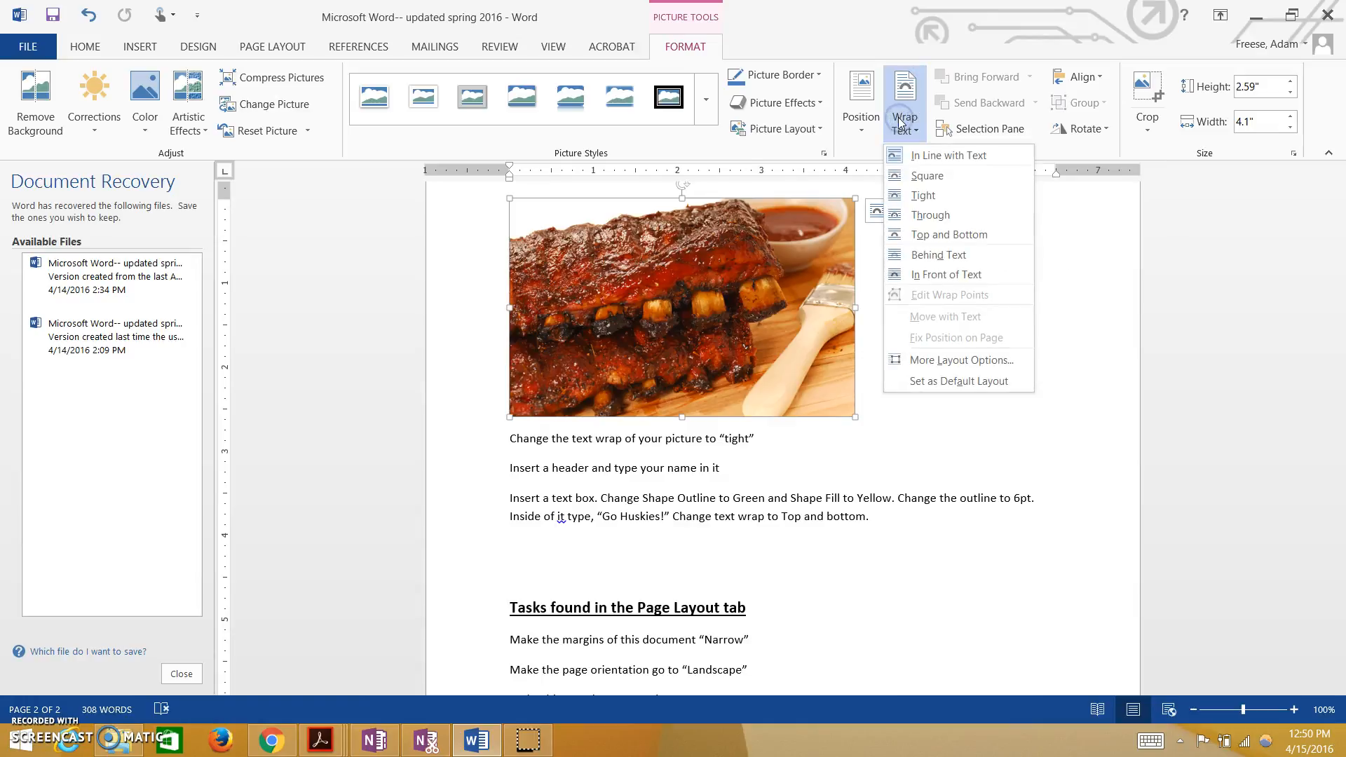
pyautogui.click(927, 177)
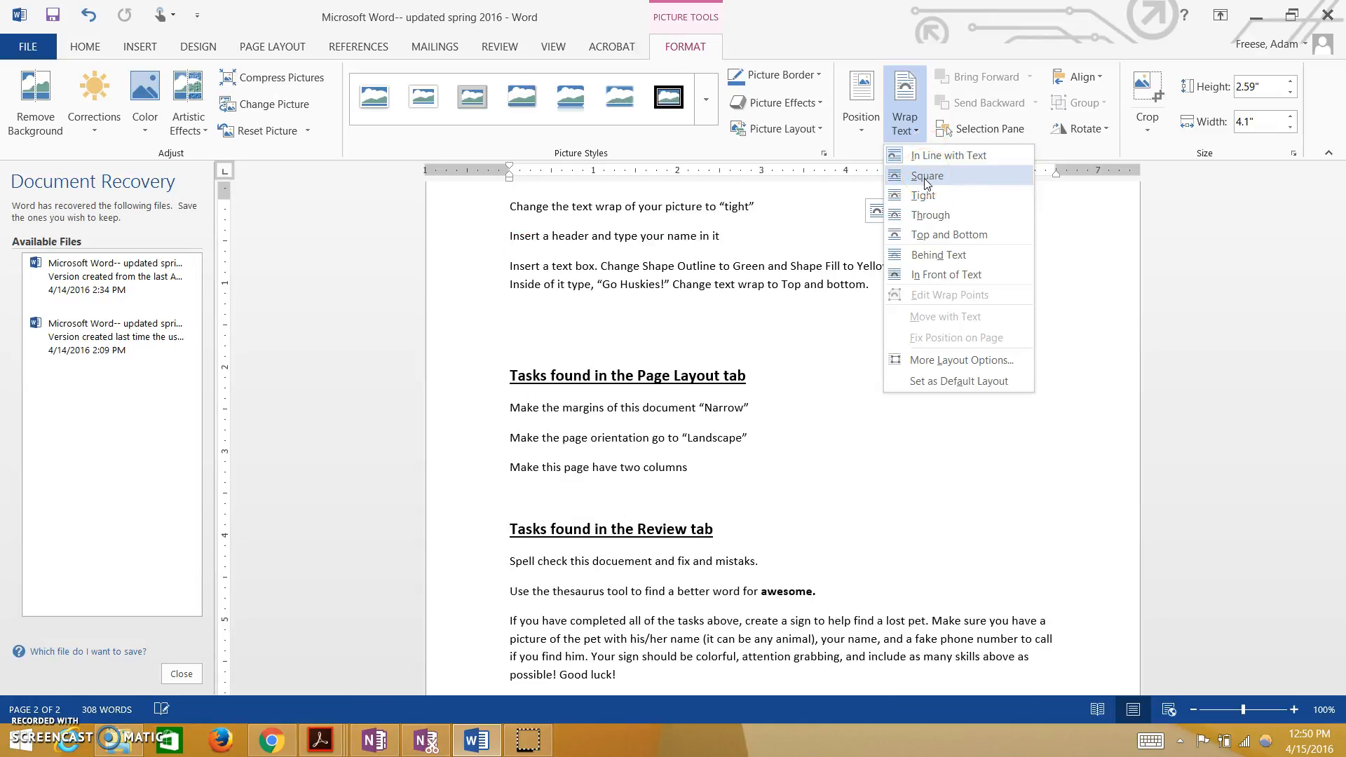
pyautogui.click(926, 199)
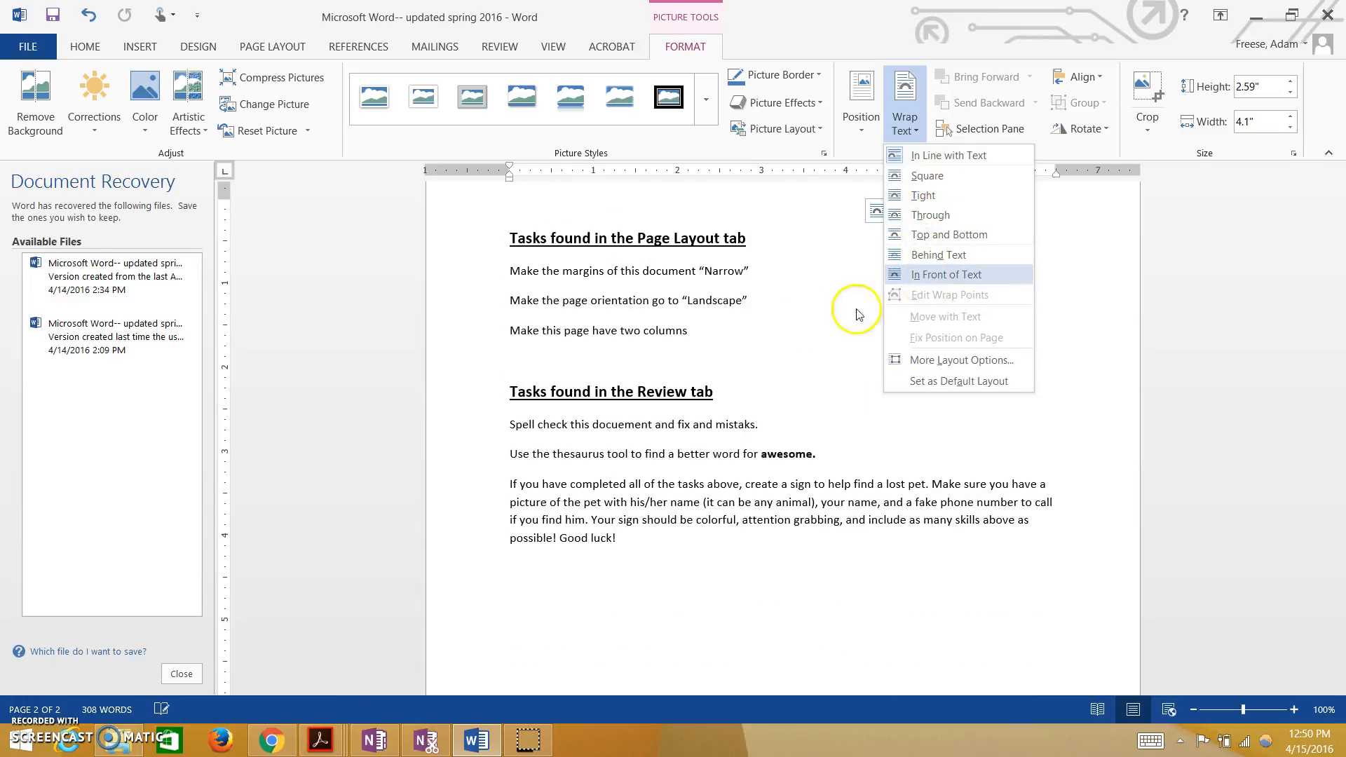
pyautogui.scroll(4, 780, 325)
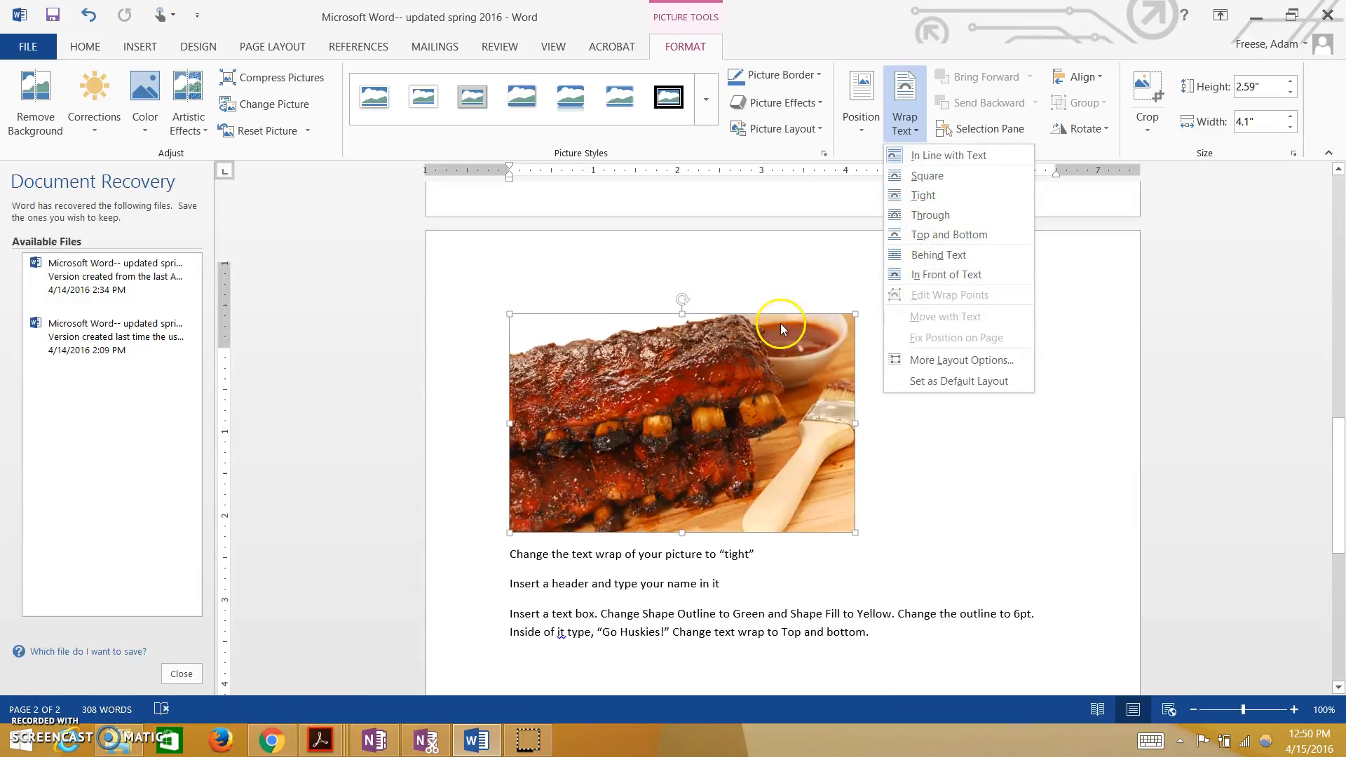
pyautogui.scroll(2, 779, 330)
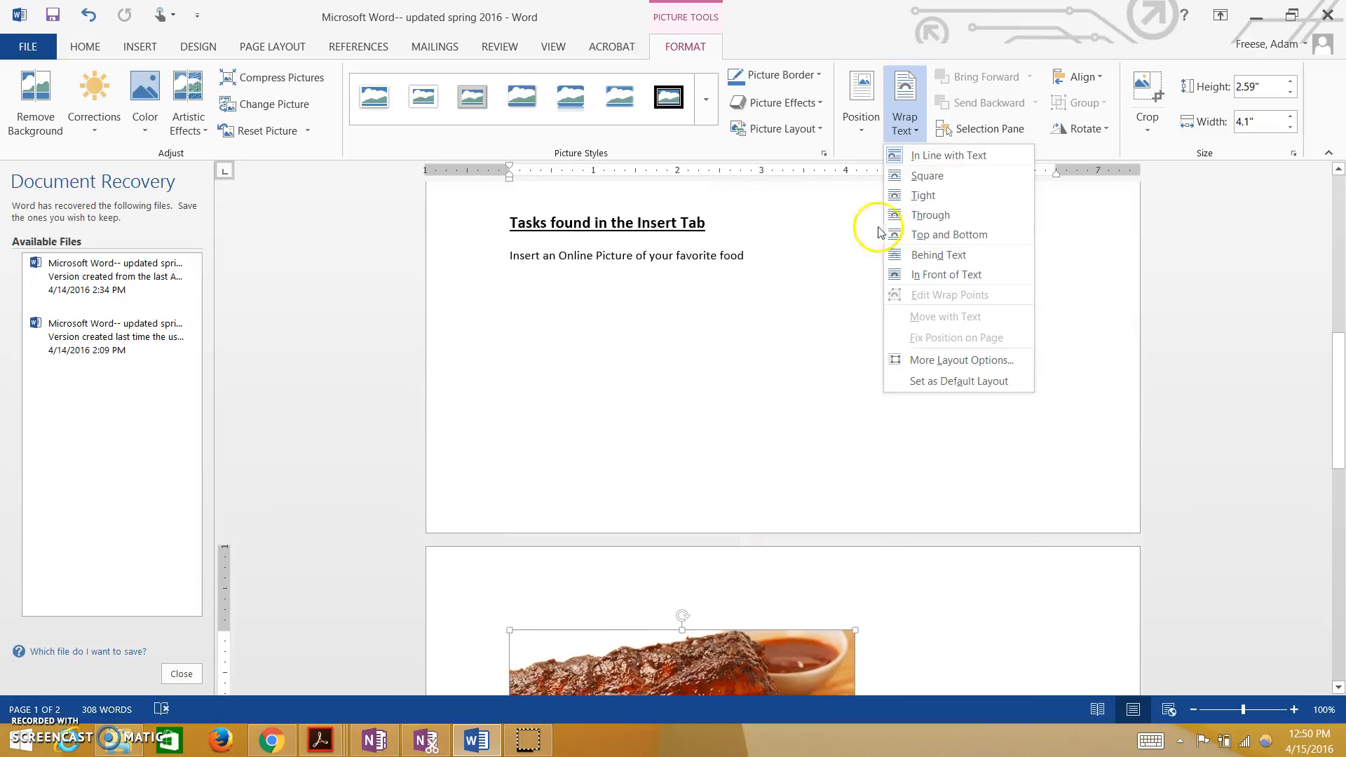
pyautogui.click(921, 187)
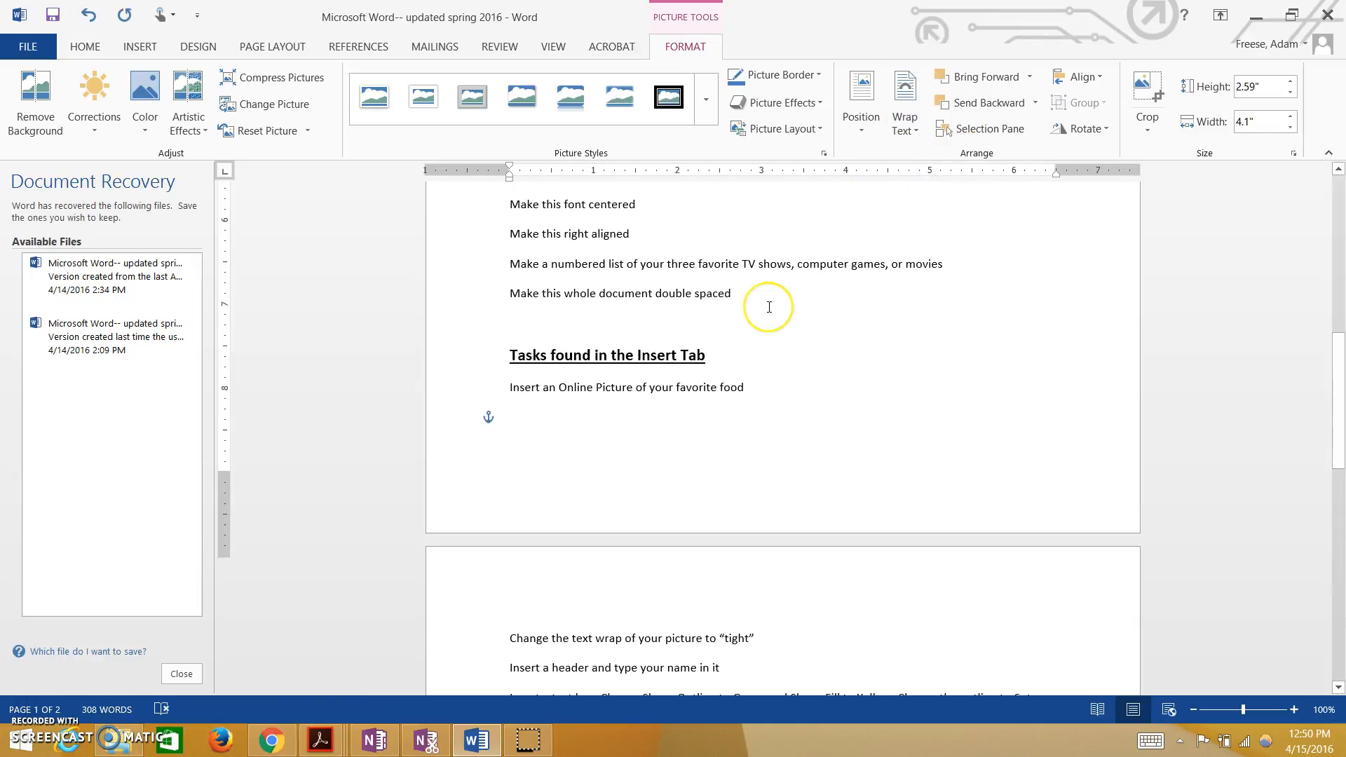
# - Move the ribs picture down the first page to sit beside the "Tasks found in the Insert Tab" section
pyautogui.scroll(6, 486, 414)
pyautogui.moveTo(784, 386); pyautogui.dragTo(664, 350)
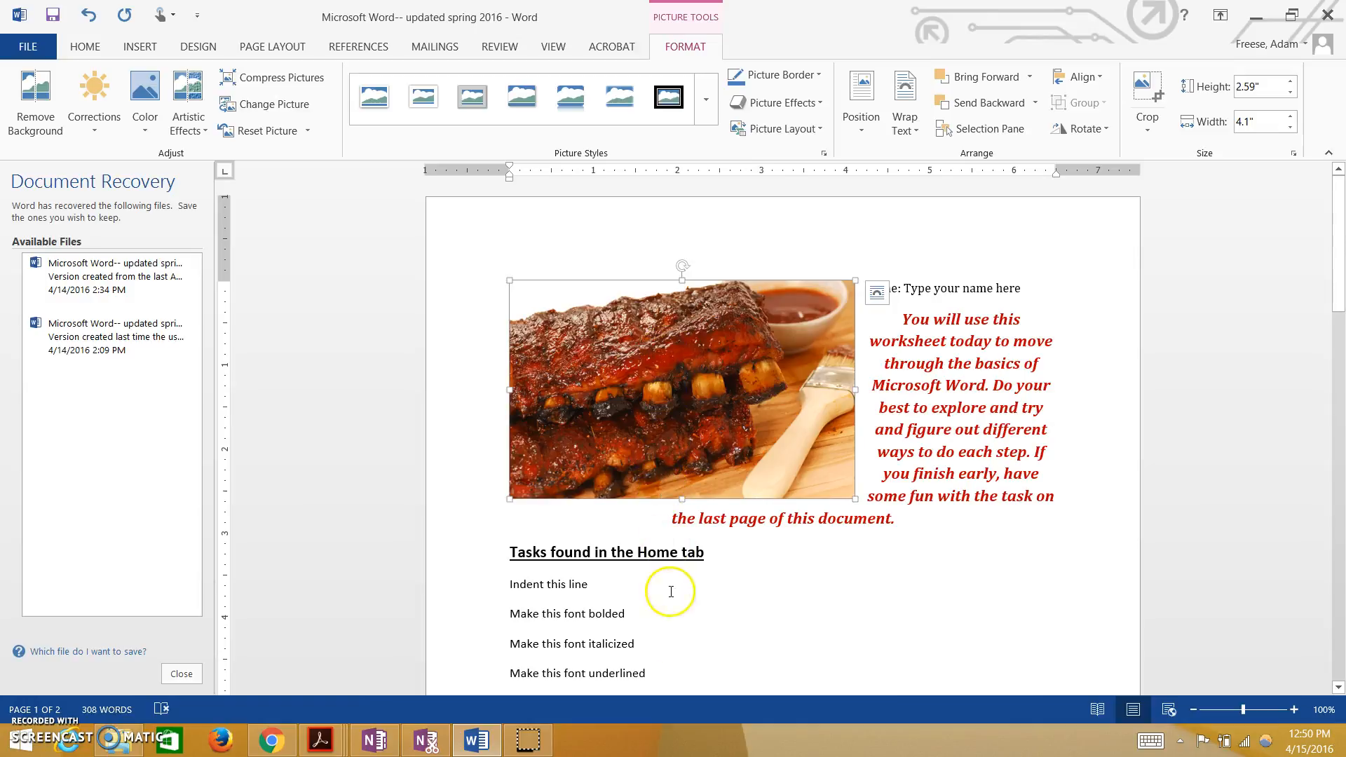
pyautogui.moveTo(601, 427); pyautogui.dragTo(728, 633)
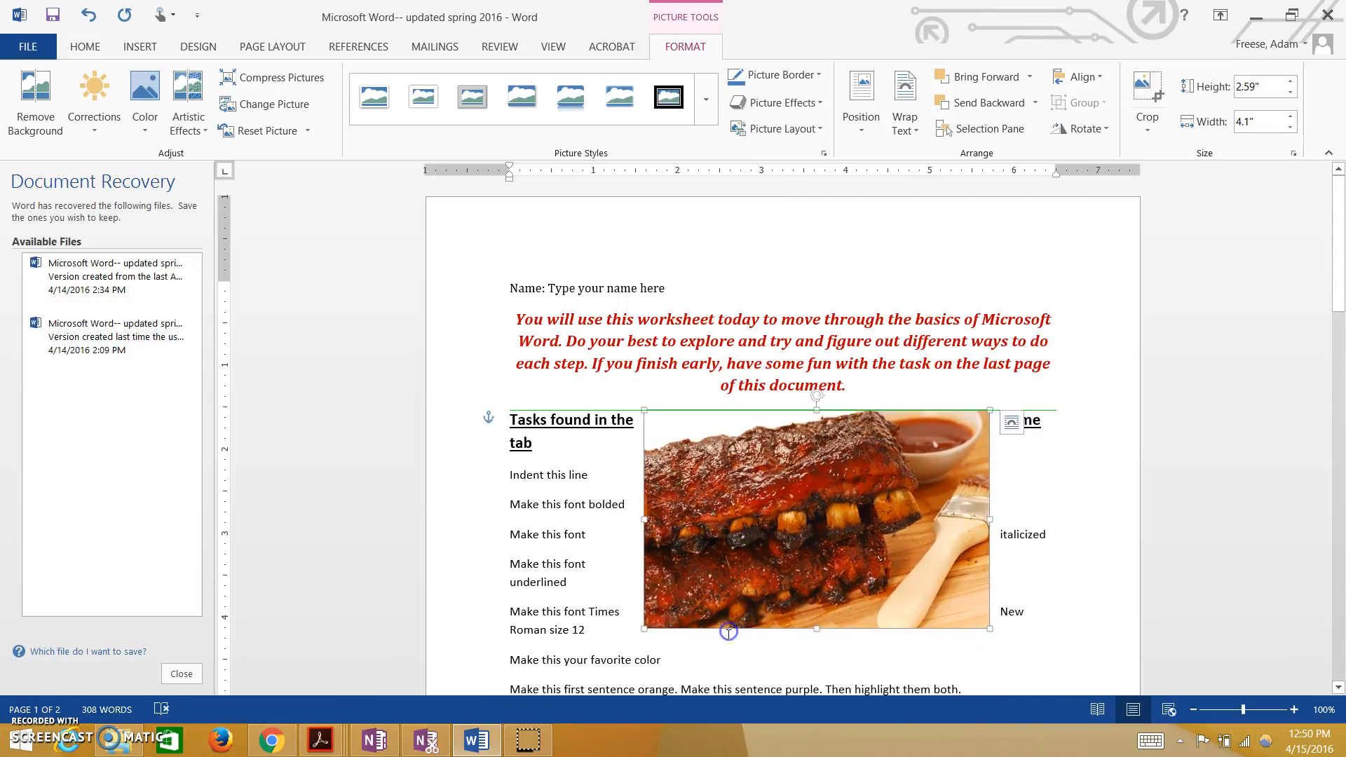
pyautogui.scroll(-2, 792, 365)
pyautogui.click(778, 386)
pyautogui.moveTo(779, 386); pyautogui.dragTo(720, 535)
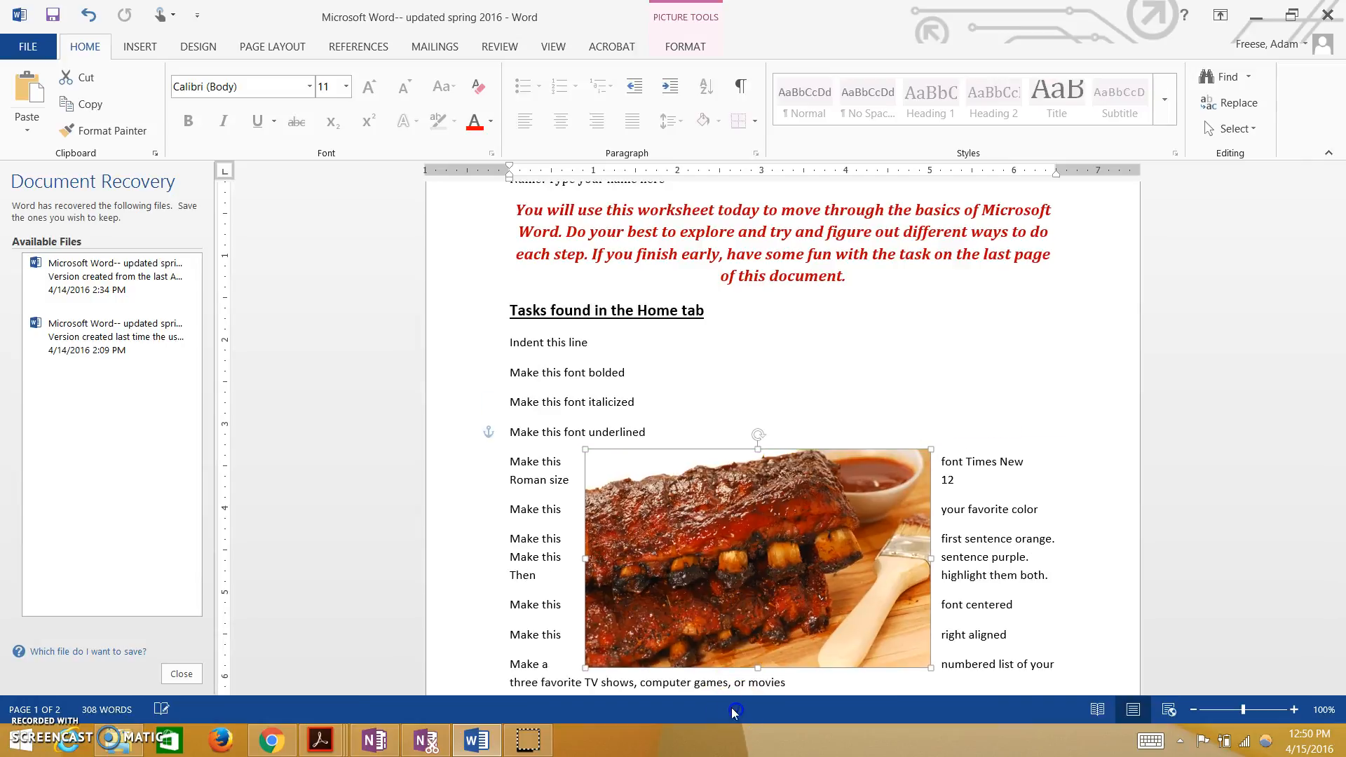
pyautogui.scroll(-3, 525, 292)
pyautogui.moveTo(757, 406); pyautogui.dragTo(696, 603)
pyautogui.scroll(-4, 667, 379)
pyautogui.moveTo(667, 379); pyautogui.dragTo(990, 507)
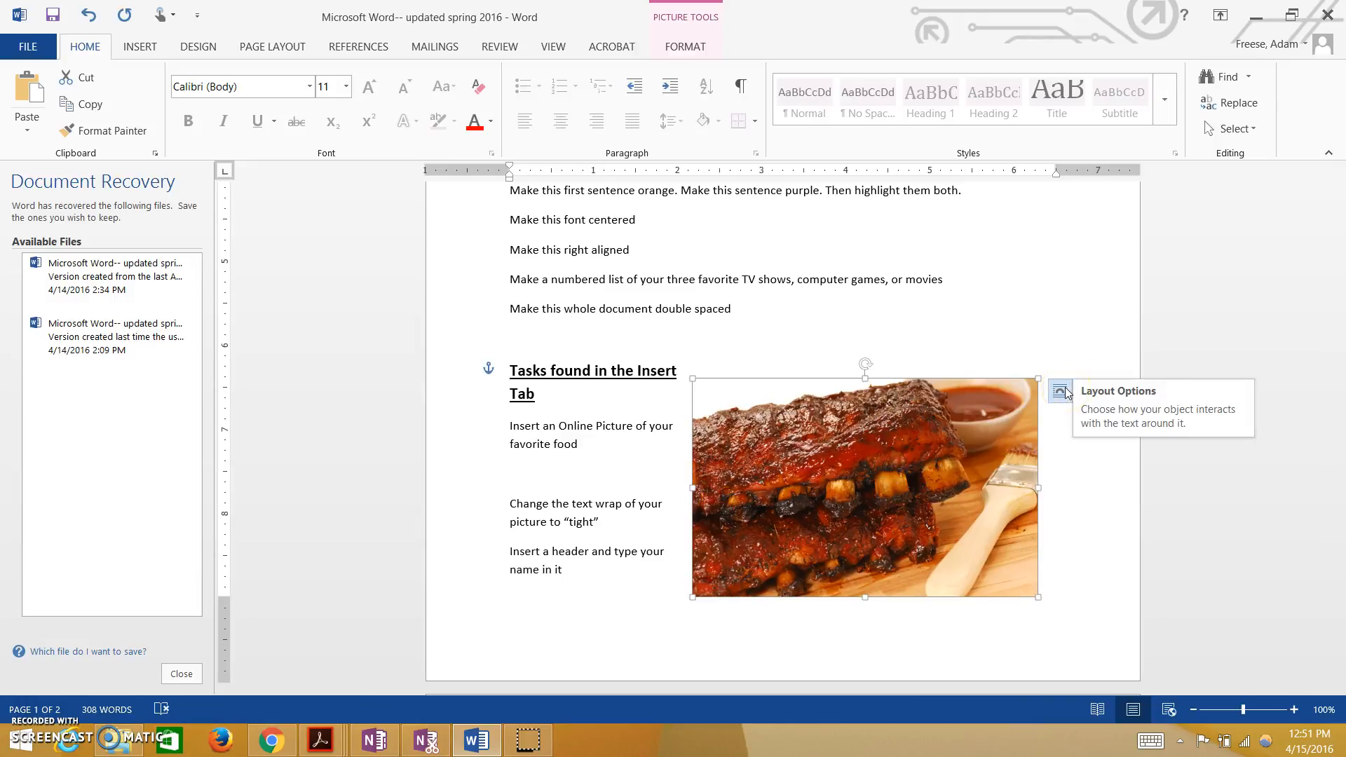
# - Set the ribs picture's text wrapping to Tight and reposition it at the right side of the Insert Tab task lines
pyautogui.click(1062, 391)
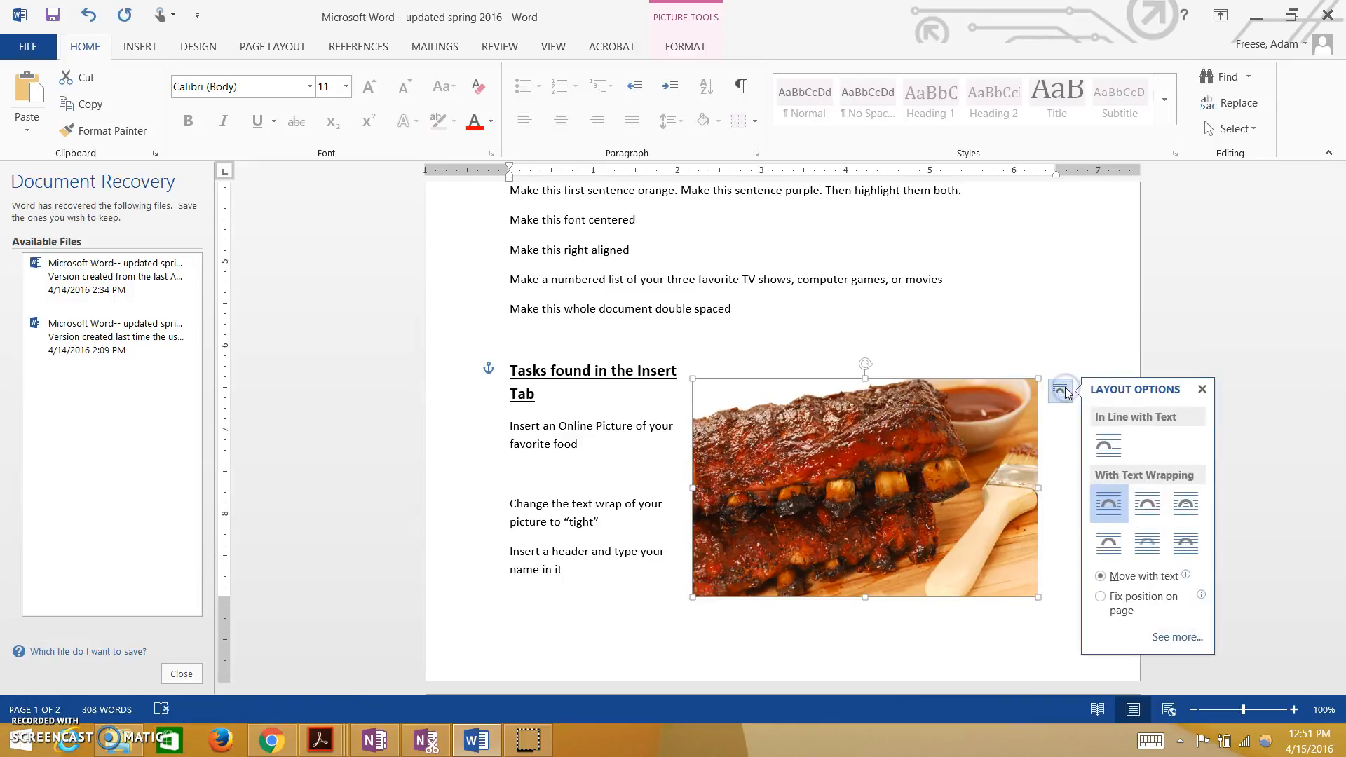
pyautogui.click(1148, 506)
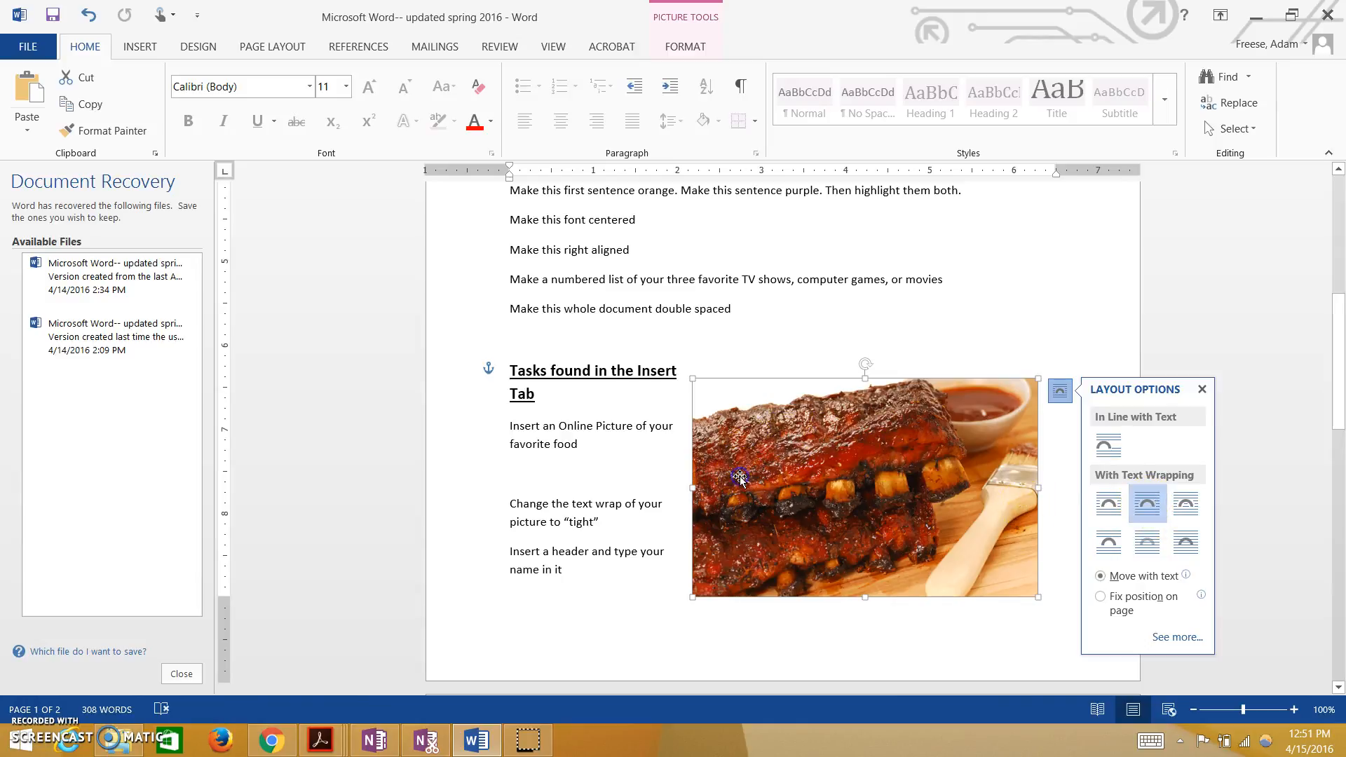
pyautogui.moveTo(805, 463); pyautogui.dragTo(680, 464)
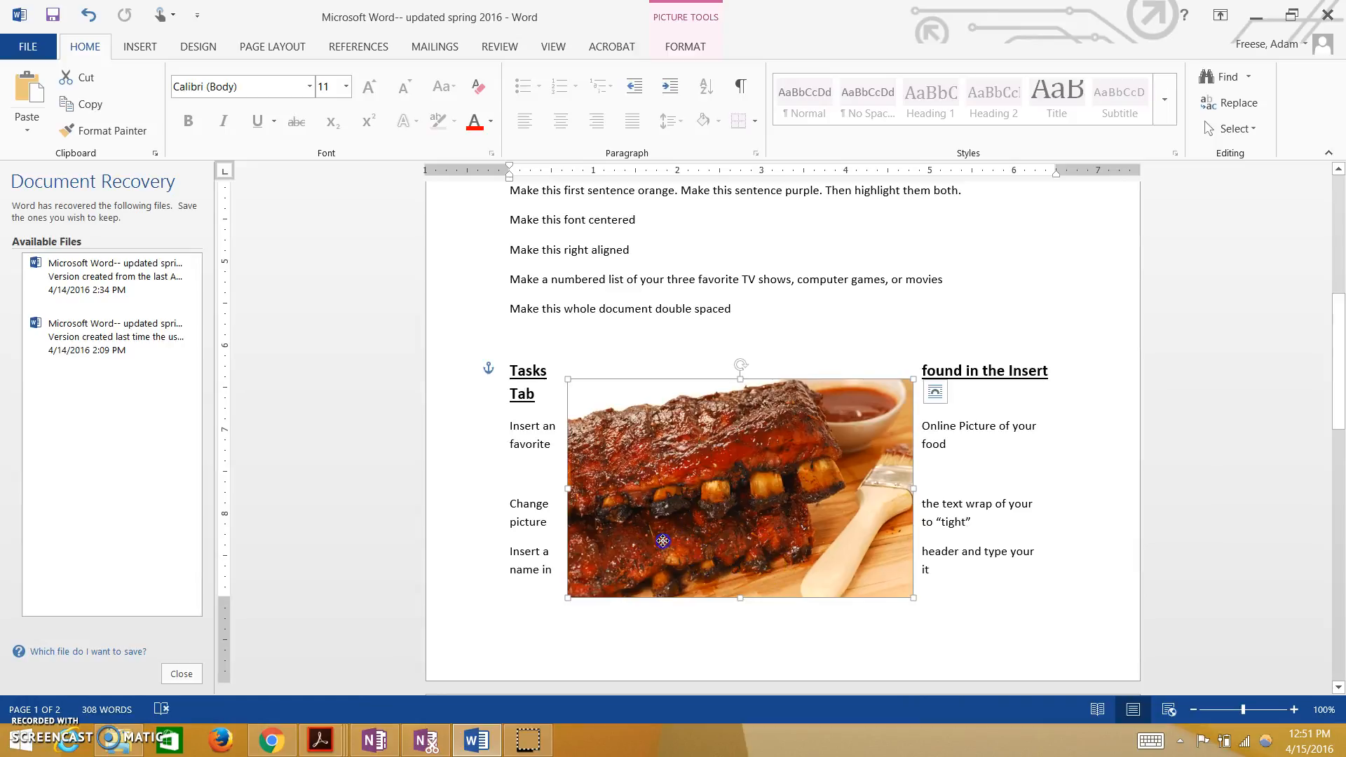
pyautogui.moveTo(662, 545); pyautogui.dragTo(812, 509)
pyautogui.moveTo(933, 490); pyautogui.dragTo(995, 504)
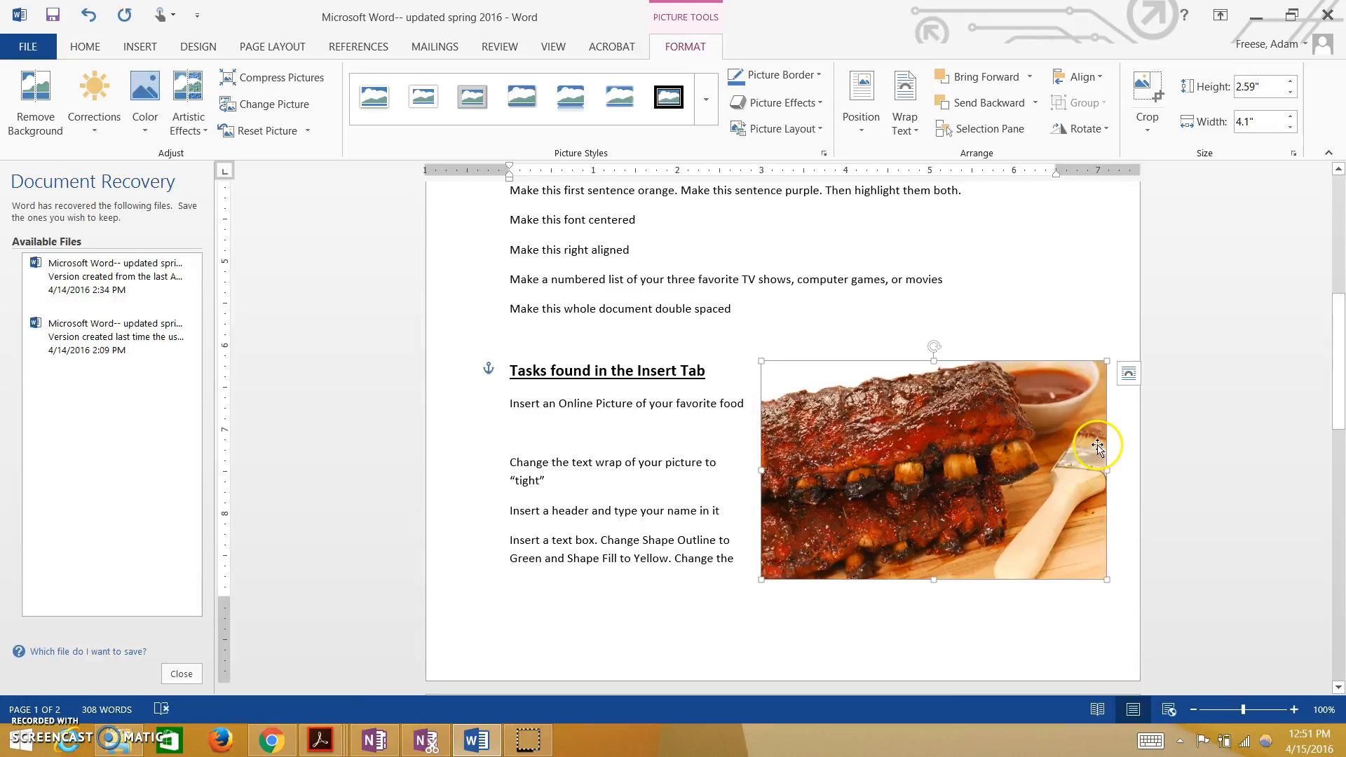
# - Set the ribs picture's wrapping to Behind Text, try it over the task lines, and place it in the page's bottom-right corner
pyautogui.click(1128, 374)
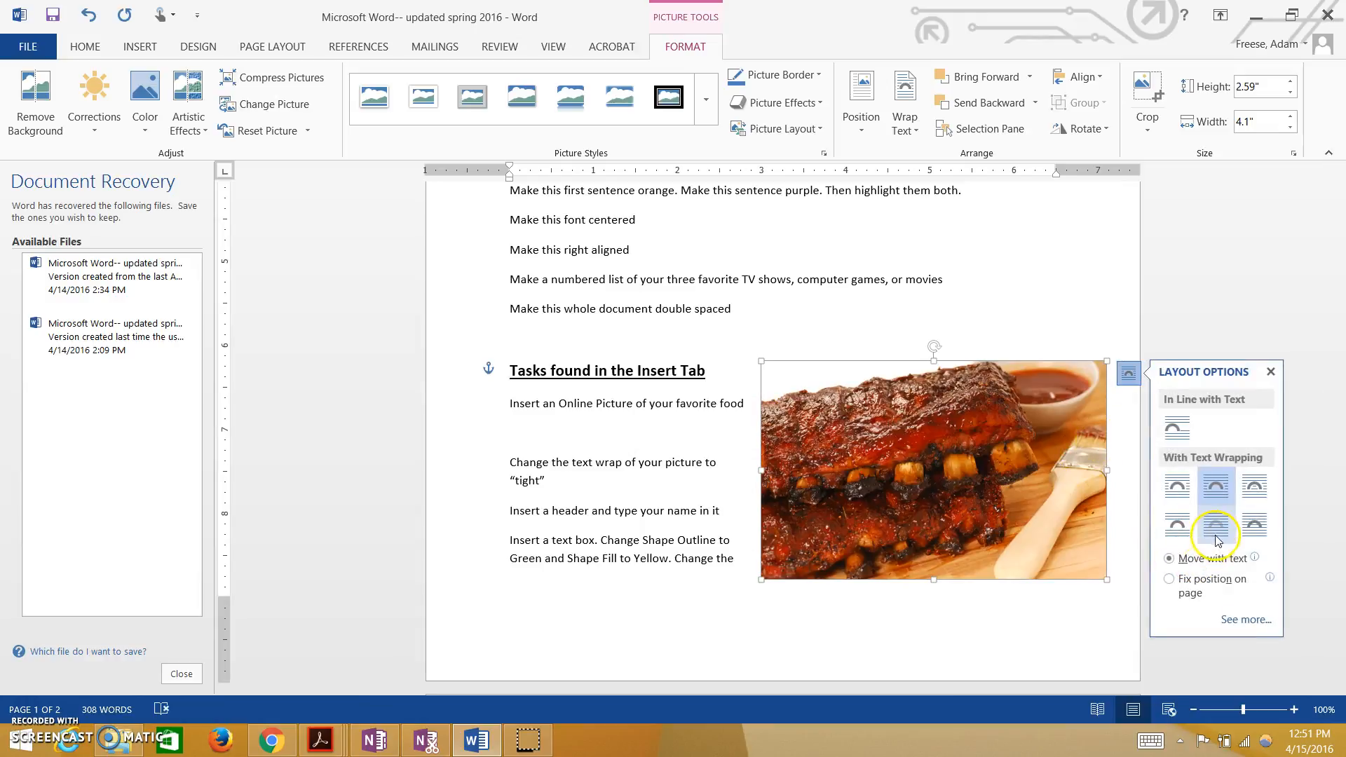
pyautogui.click(1256, 530)
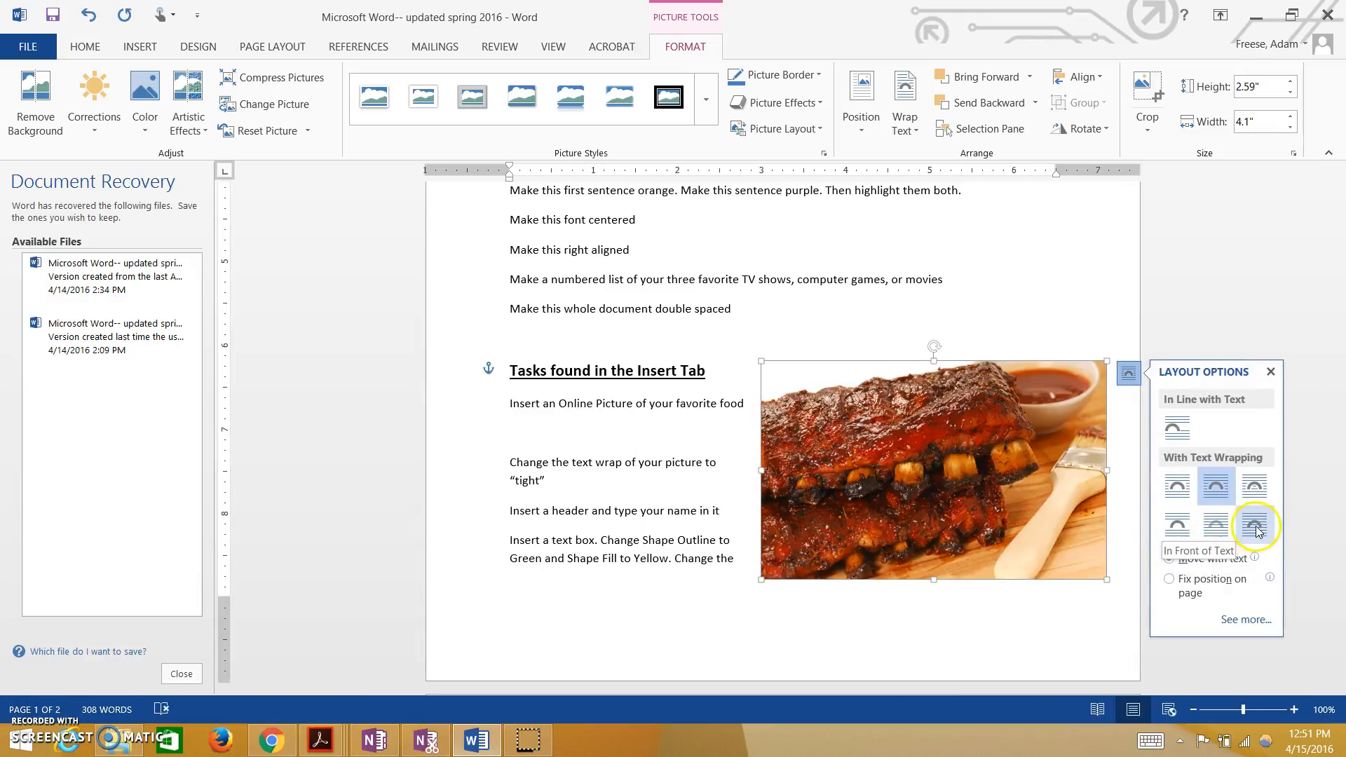
pyautogui.click(1220, 528)
pyautogui.moveTo(966, 426); pyautogui.dragTo(673, 358)
pyautogui.moveTo(642, 283); pyautogui.dragTo(628, 257)
pyautogui.click(726, 421)
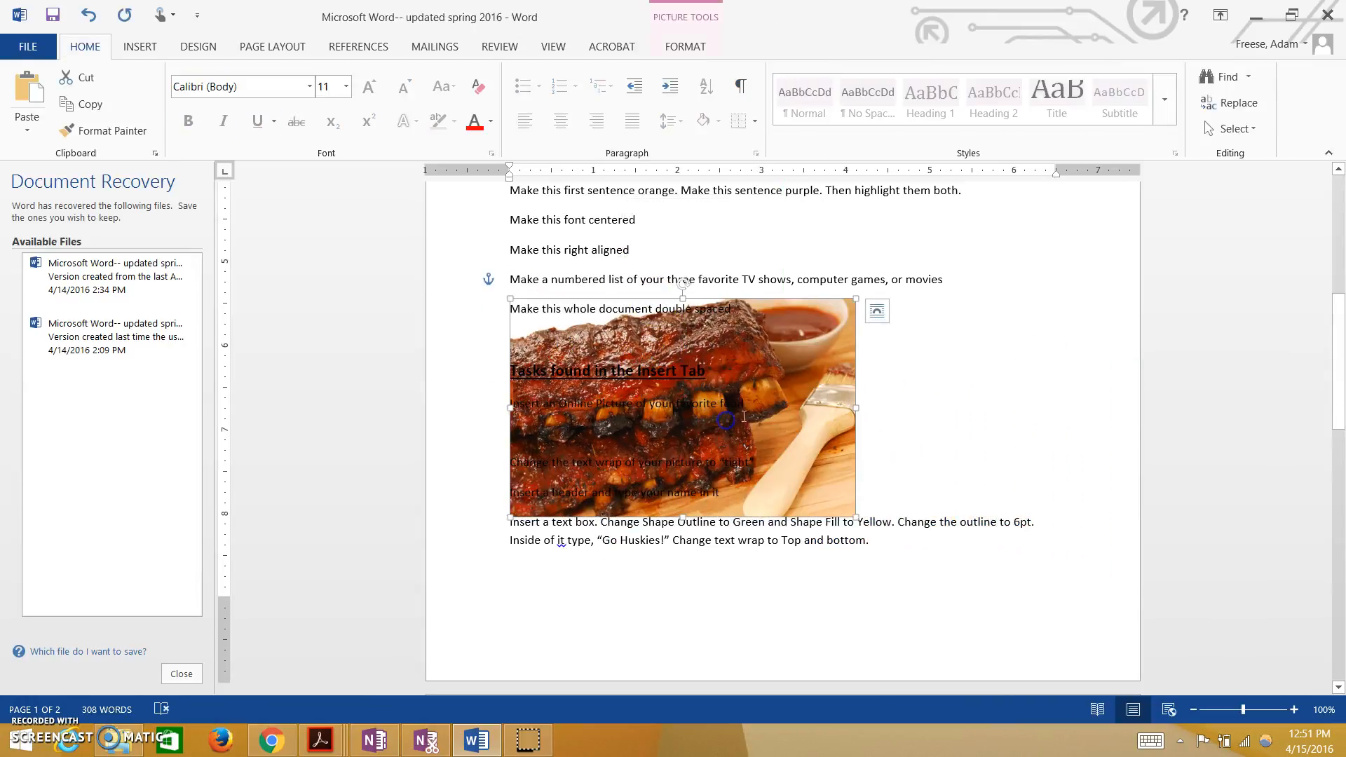
pyautogui.moveTo(744, 416); pyautogui.dragTo(1100, 573)
pyautogui.moveTo(970, 520); pyautogui.dragTo(934, 465)
# - Enlarge the ribs picture from its upper-left corner behind the Insert Tab tasks, and undo both enlargements
pyautogui.moveTo(796, 463); pyautogui.dragTo(526, 282)
pyautogui.click(474, 239)
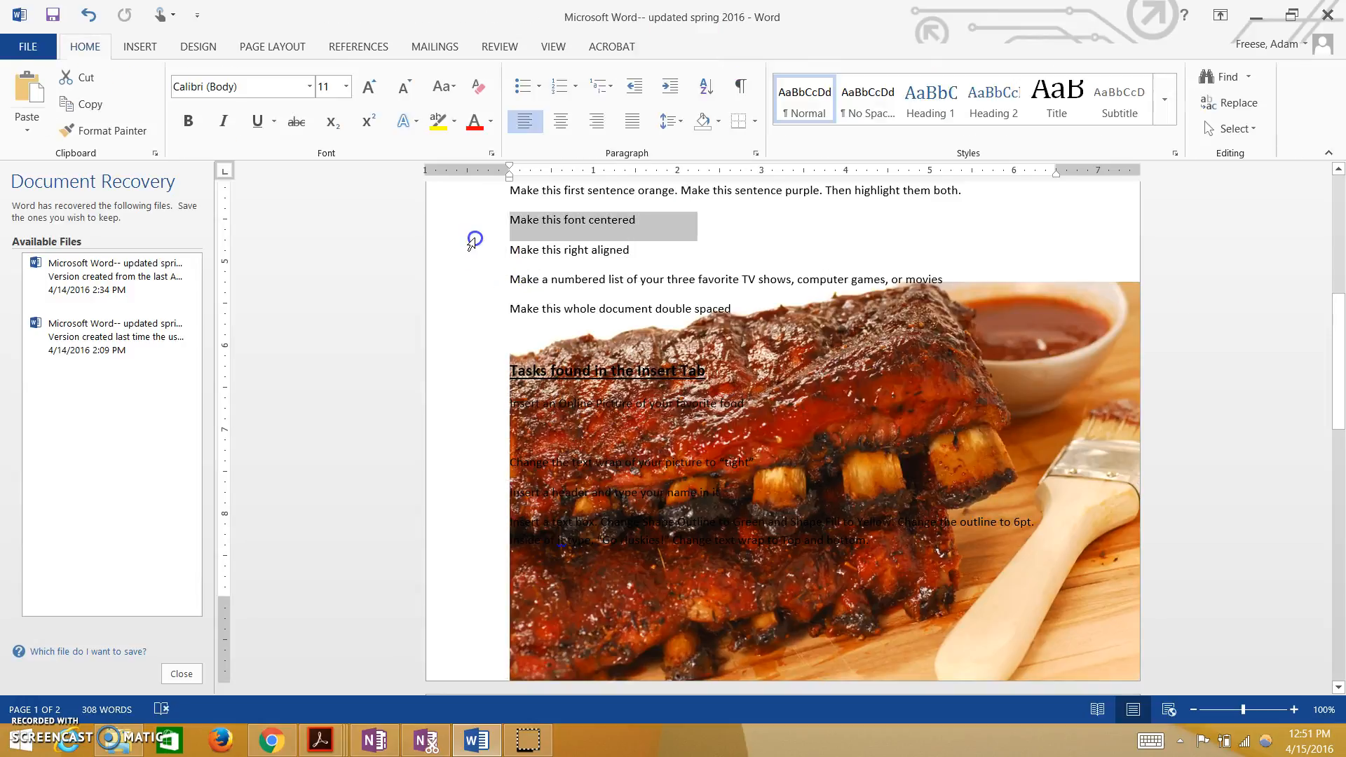
pyautogui.click(535, 309)
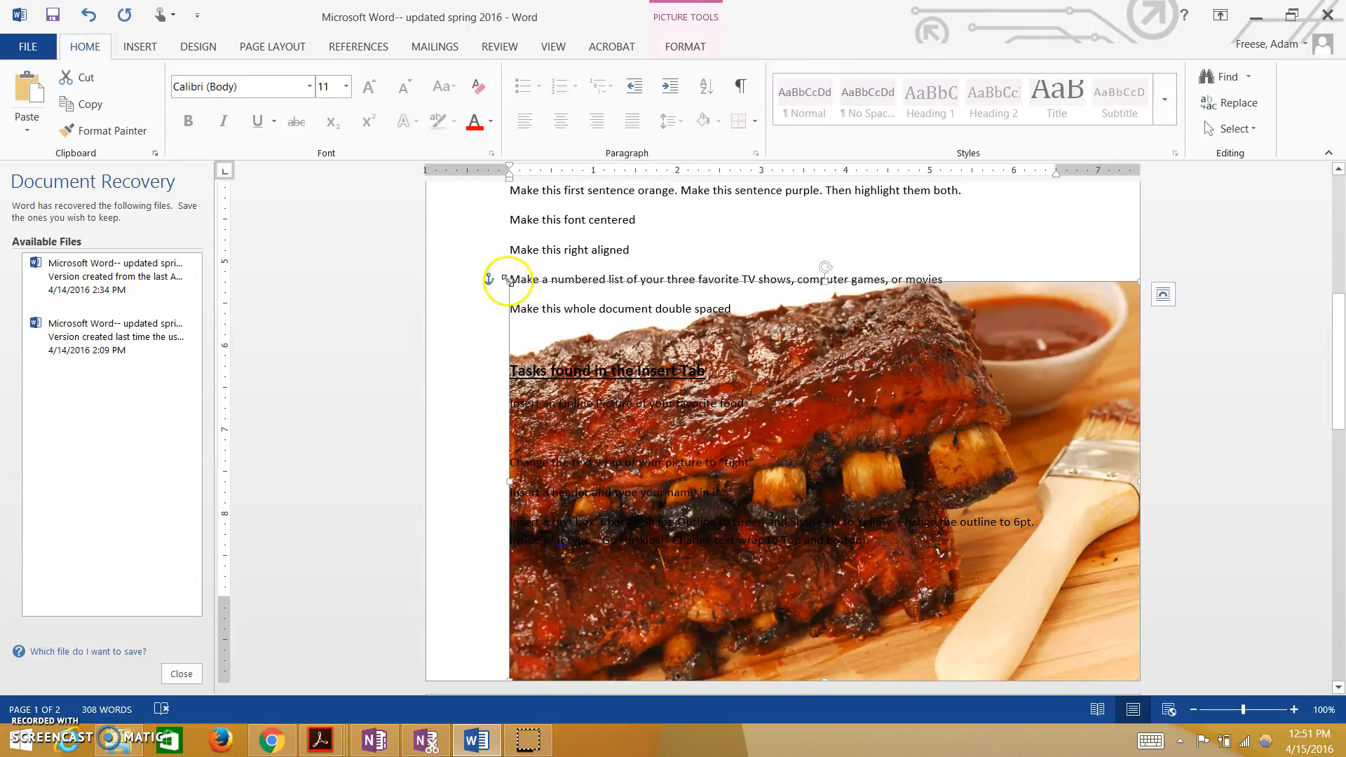
pyautogui.moveTo(507, 280); pyautogui.dragTo(452, 247)
pyautogui.click(451, 231)
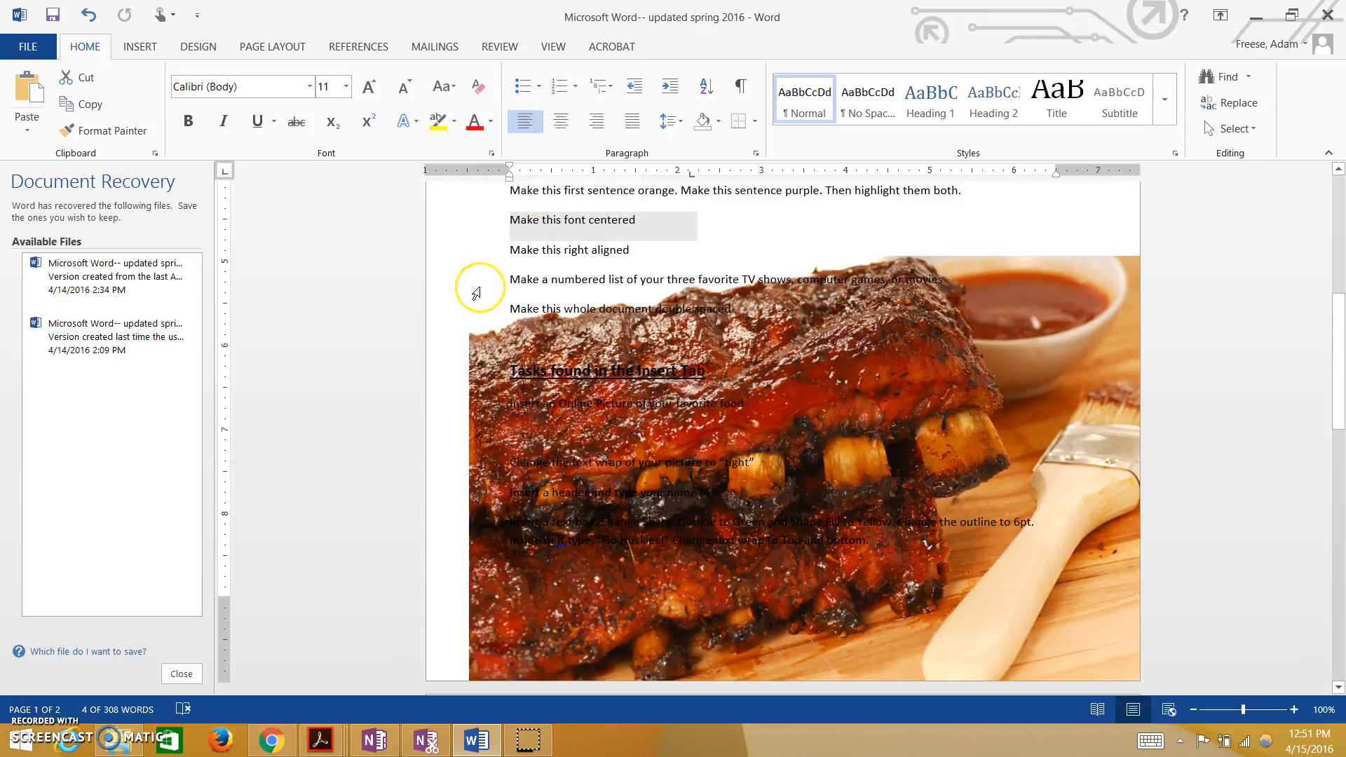
pyautogui.hotkey('ctrl', 'z')
pyautogui.hotkey('ctrl', 'z')
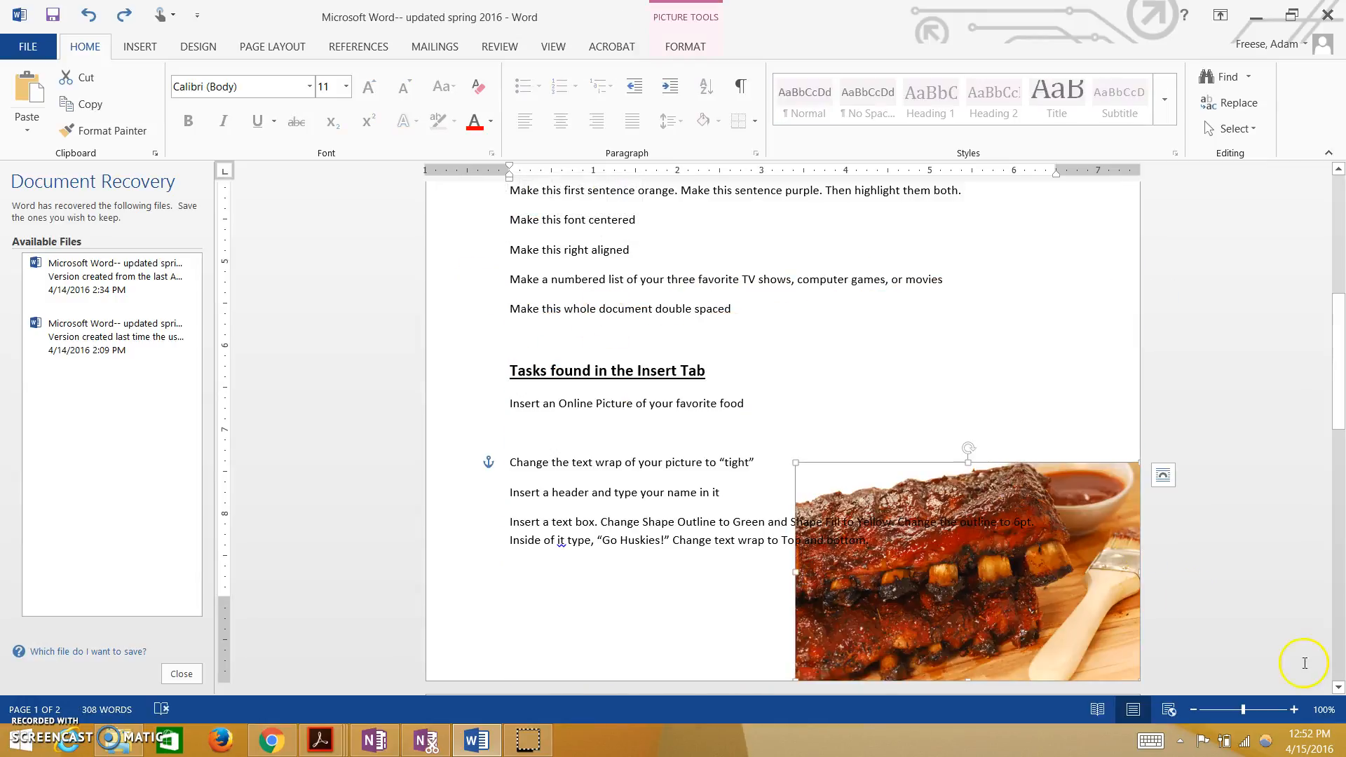
# - Move the ribs picture up beside the Insert Tab tasks and set its text wrapping to Tight
pyautogui.moveTo(1080, 560); pyautogui.dragTo(1069, 477)
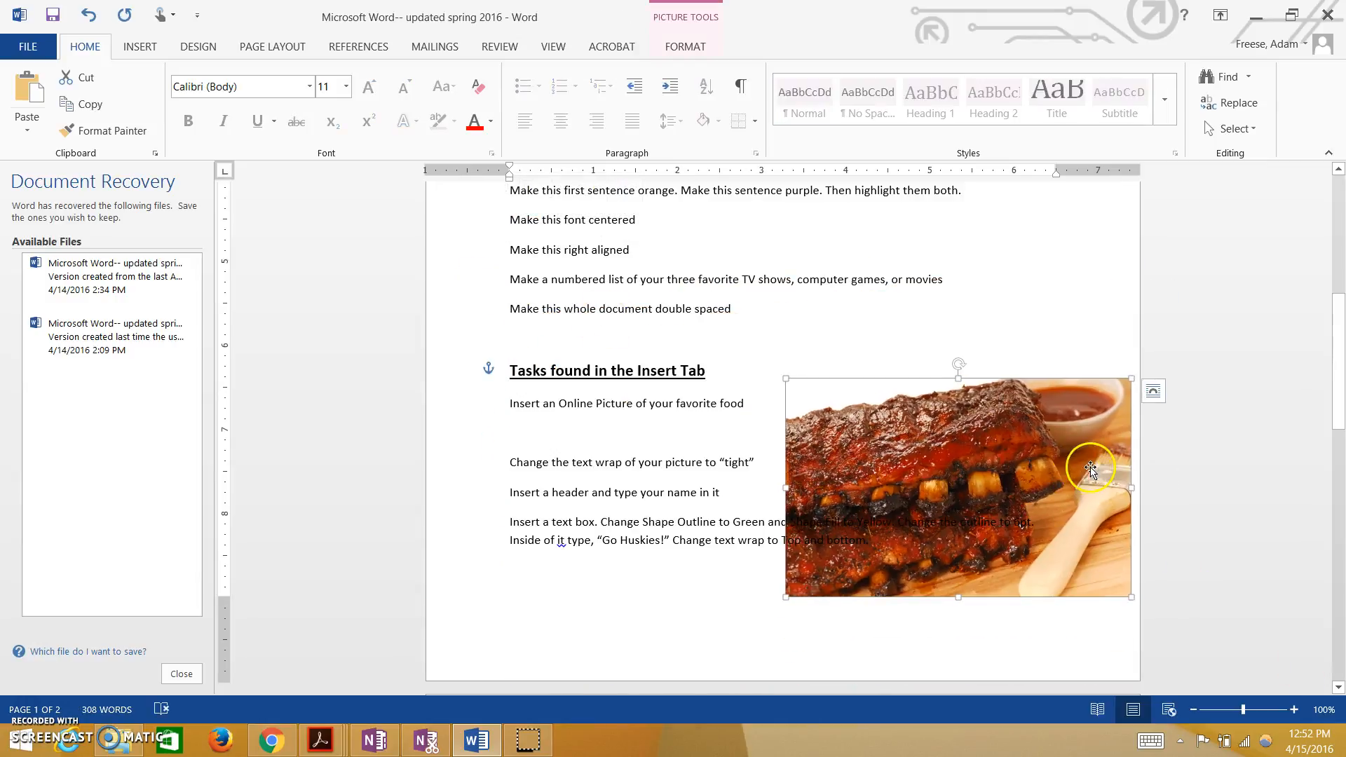
pyautogui.click(1153, 393)
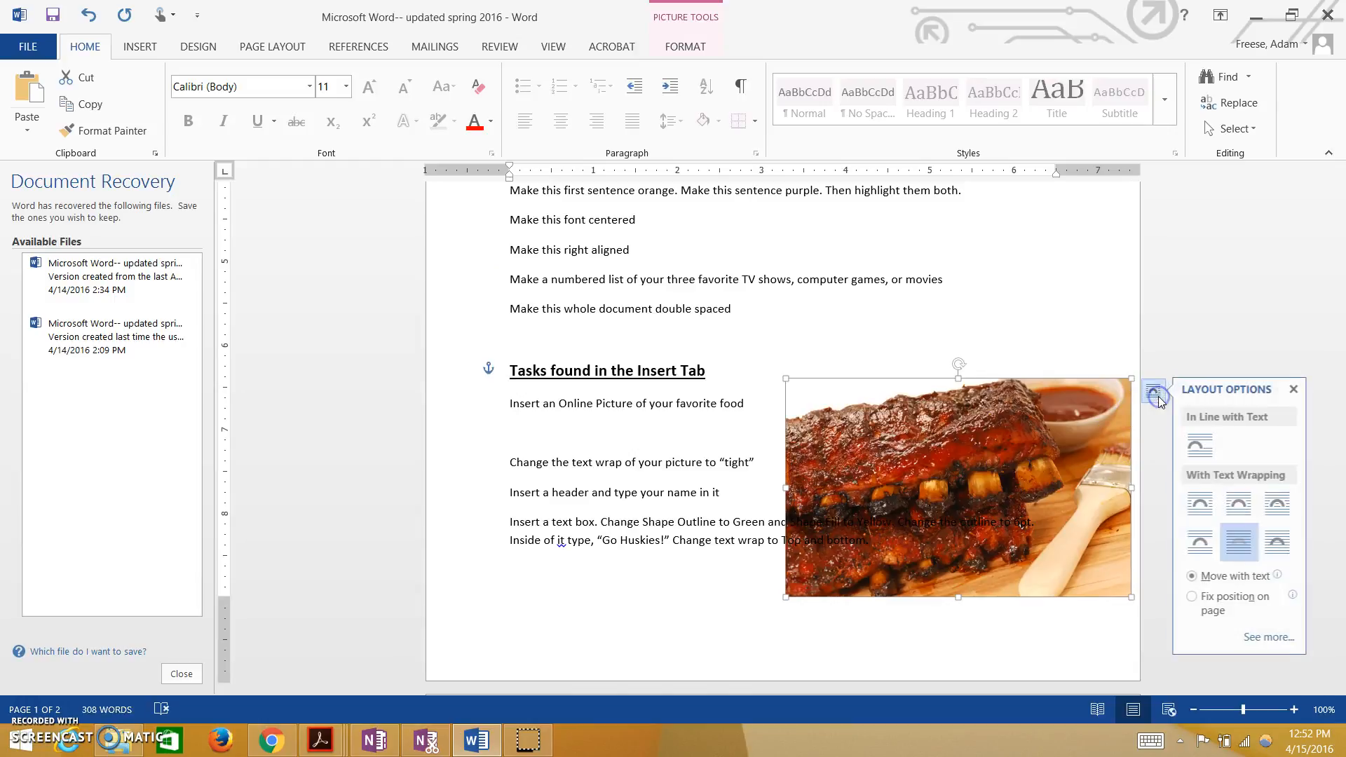
pyautogui.click(1238, 506)
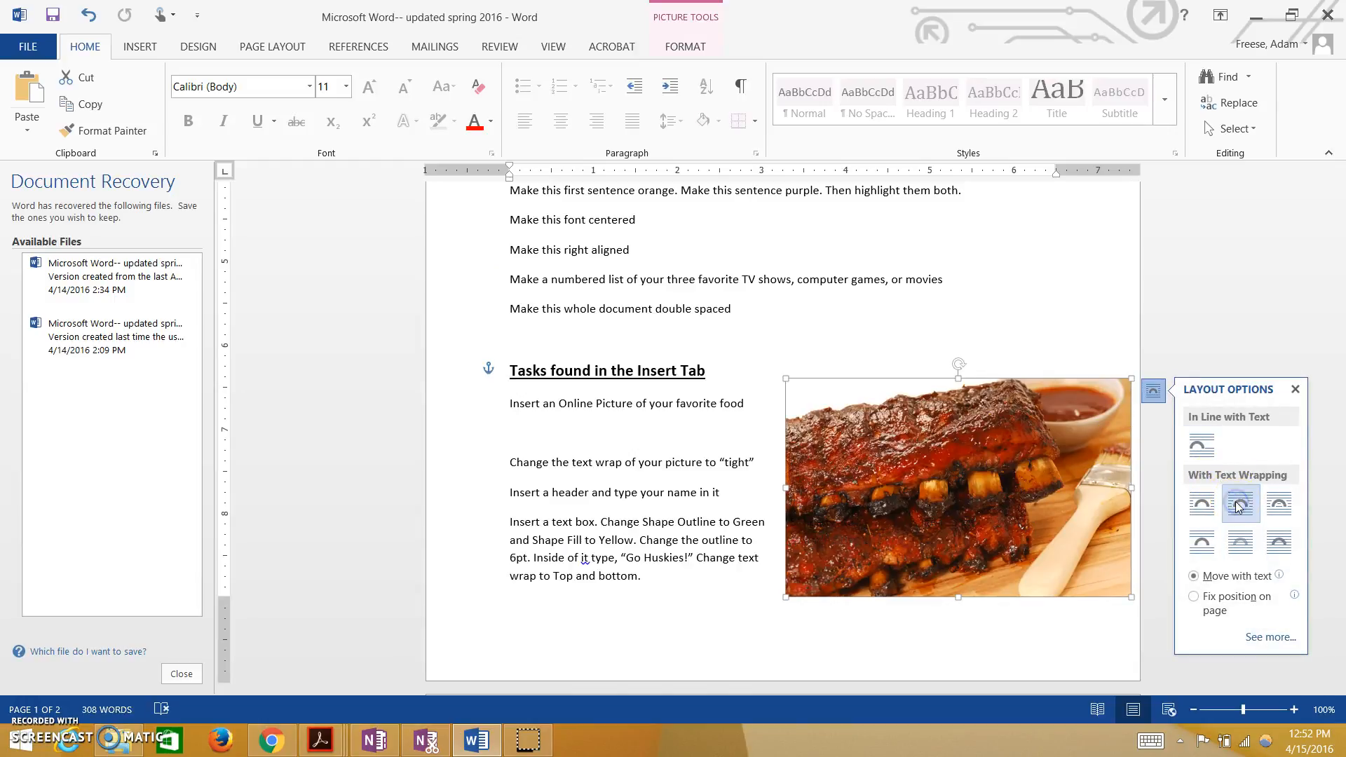
pyautogui.click(765, 552)
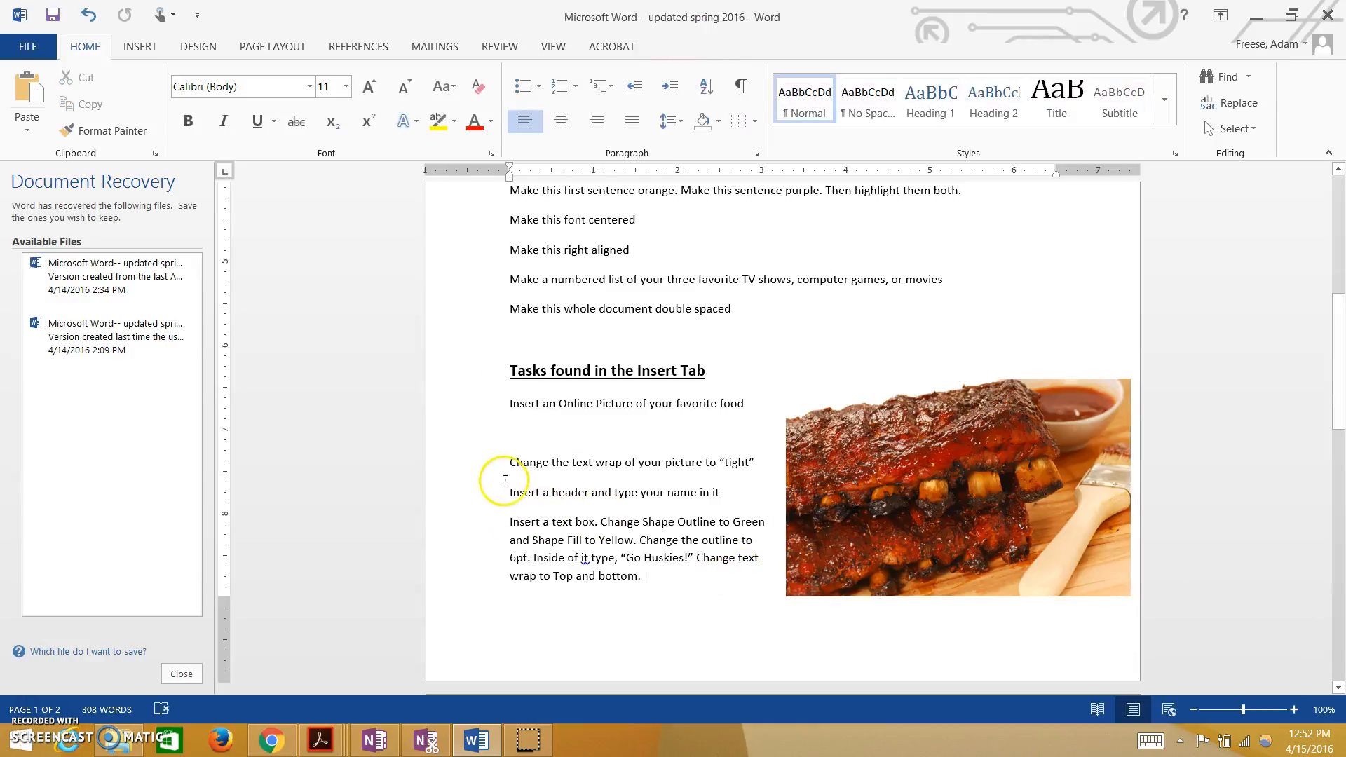
pyautogui.moveTo(503, 490); pyautogui.dragTo(689, 489)
pyautogui.click(728, 493)
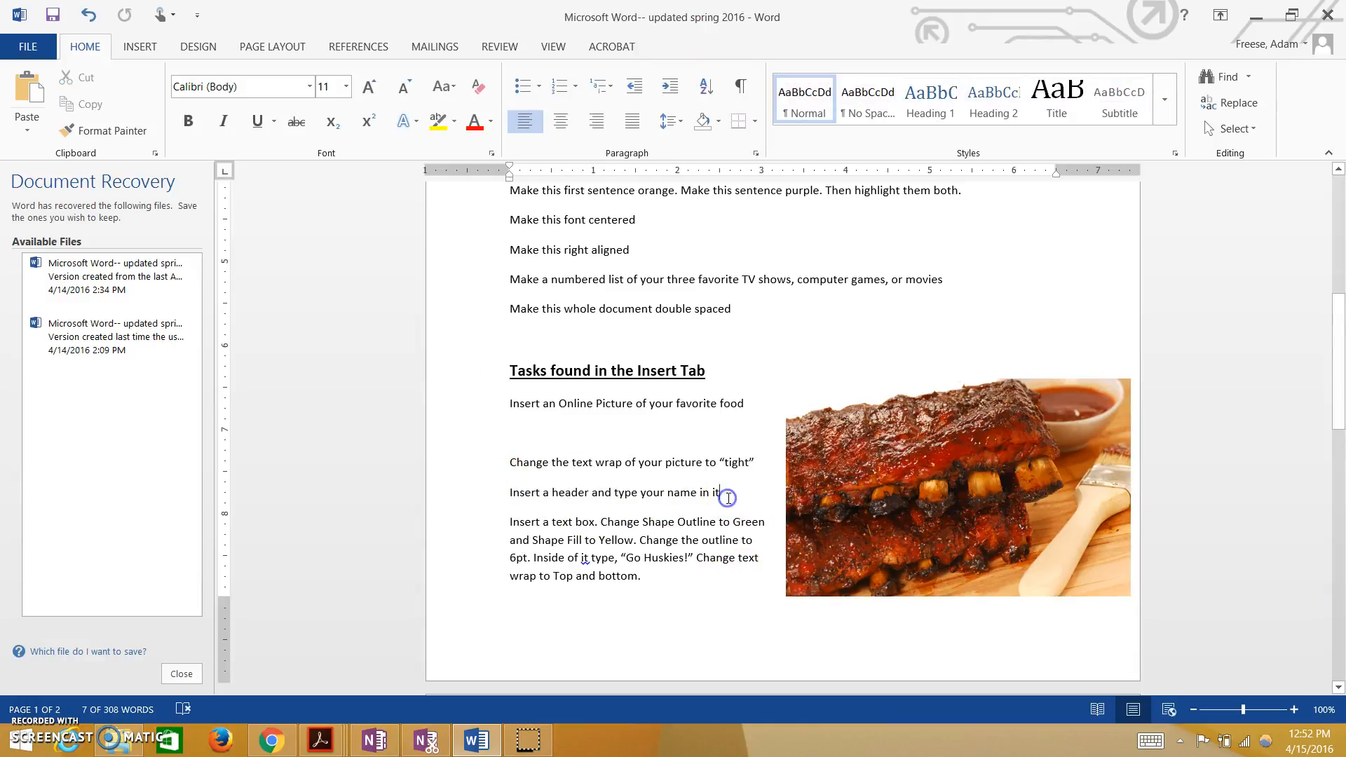
pyautogui.click(538, 471)
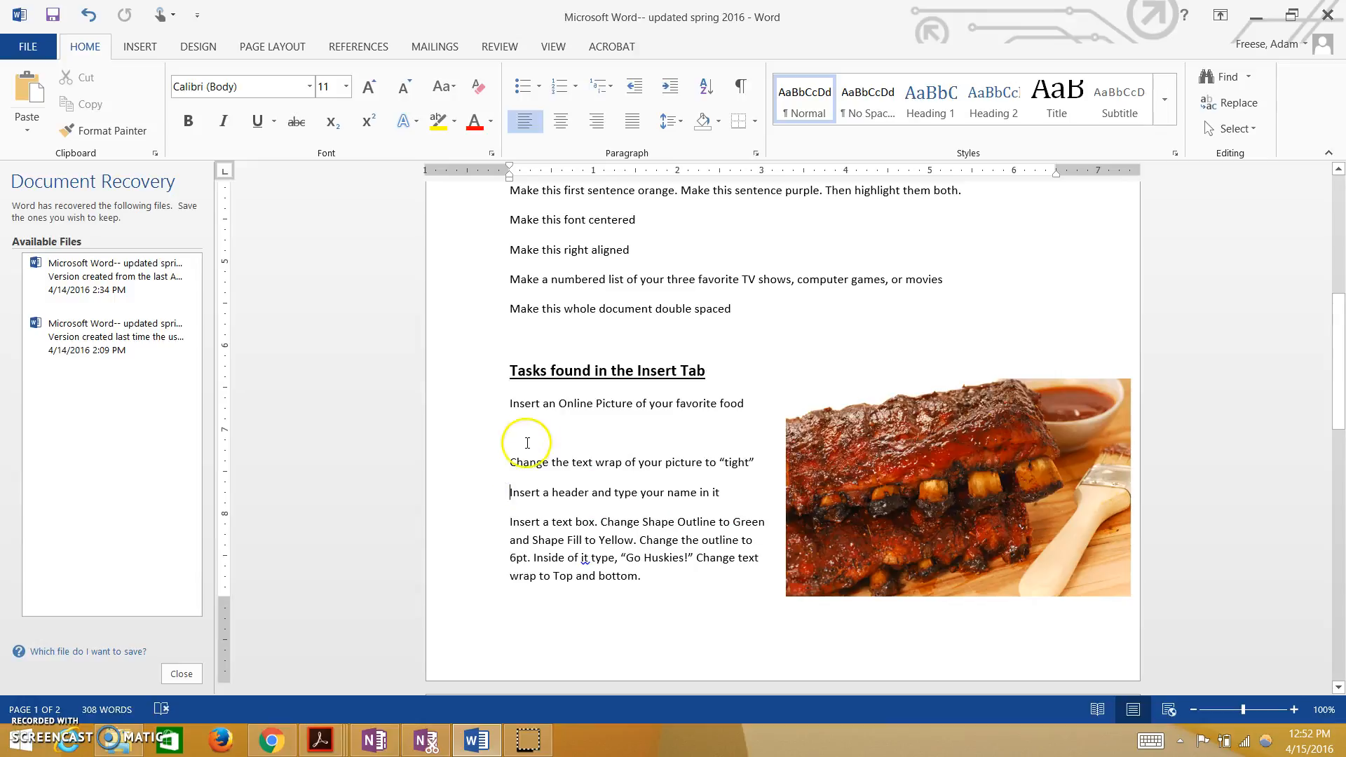
pyautogui.click(511, 492)
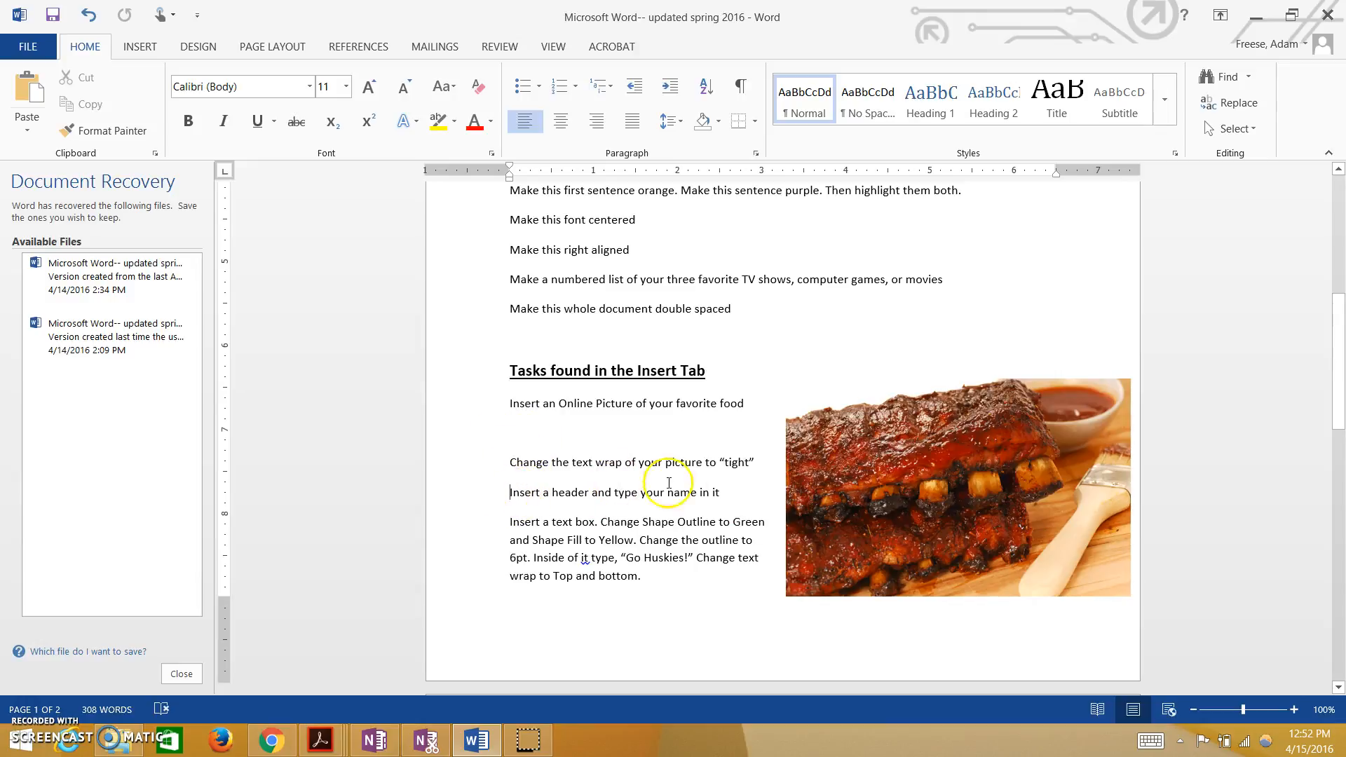
# - Insert the built-in Semaphore header and place the cursor in its author field
pyautogui.click(141, 48)
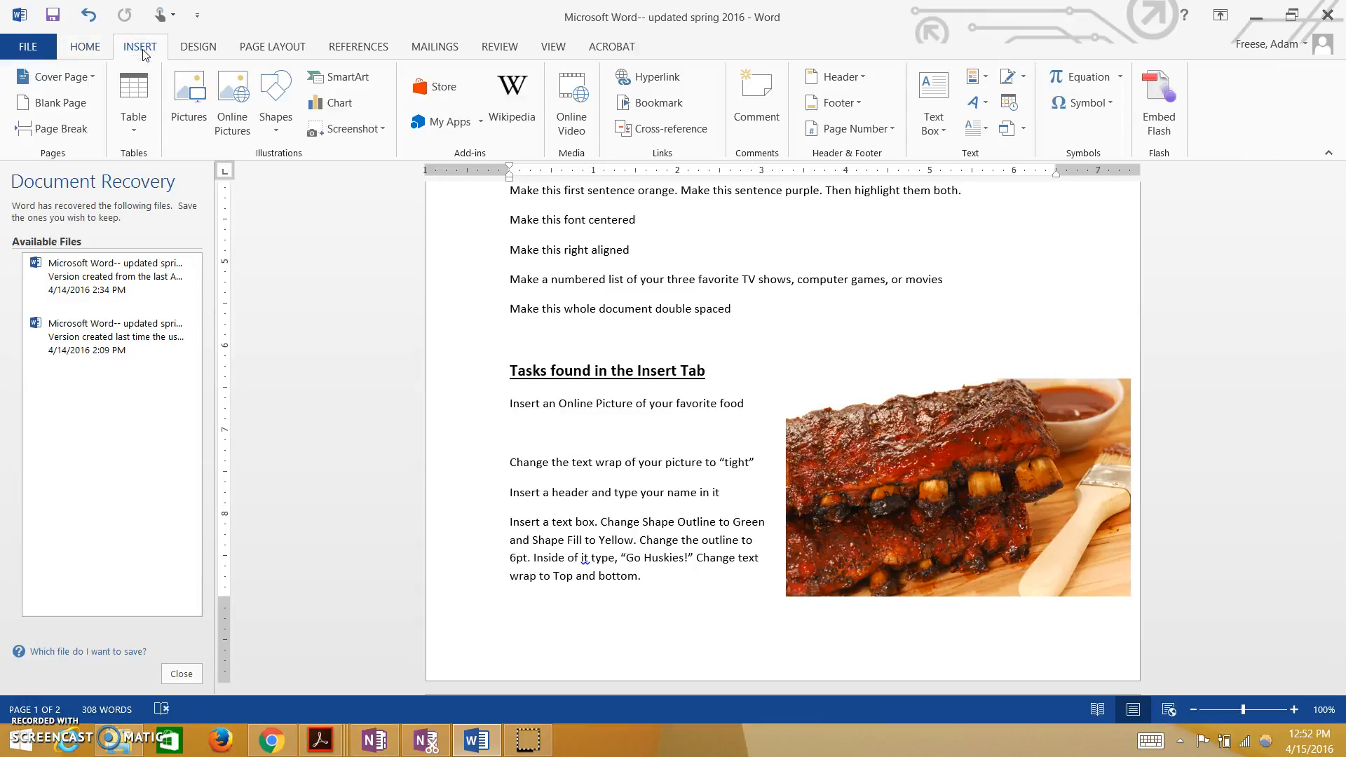
pyautogui.click(828, 75)
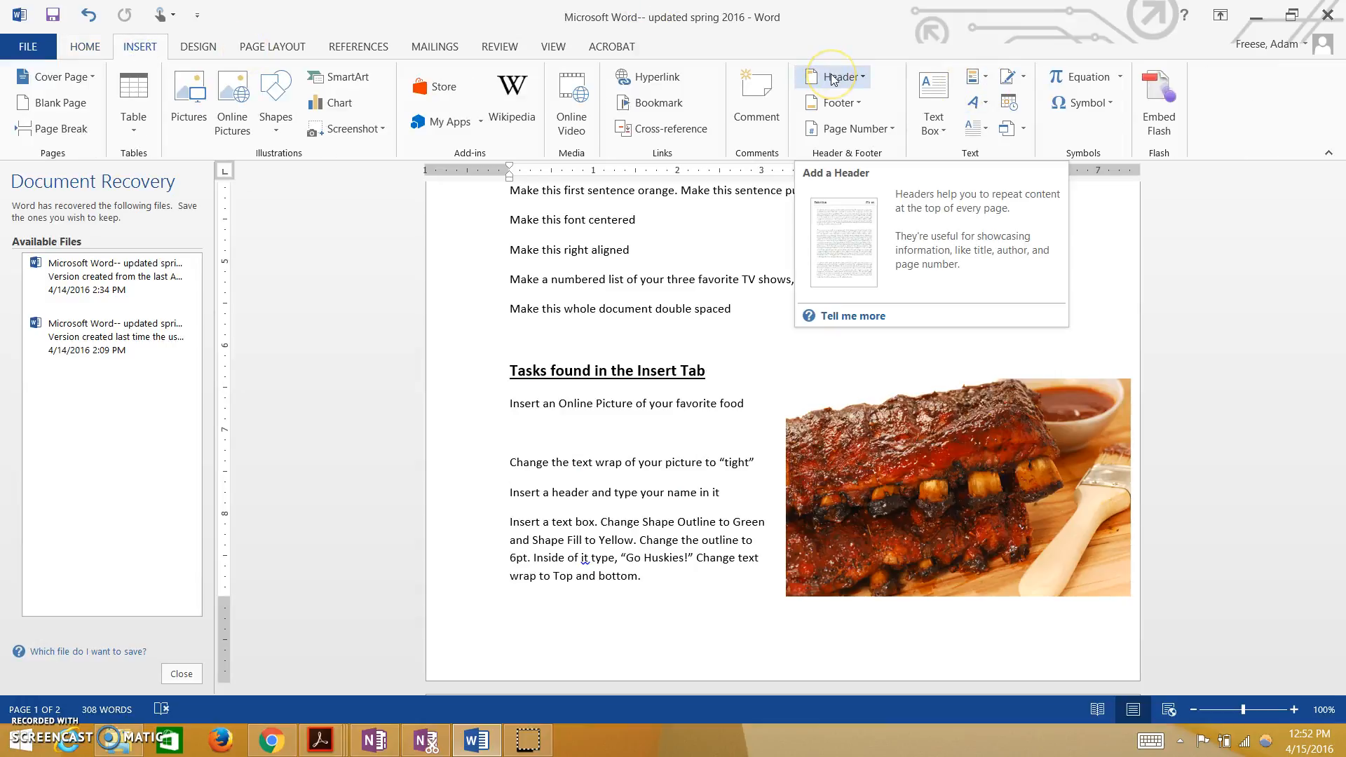
pyautogui.click(831, 75)
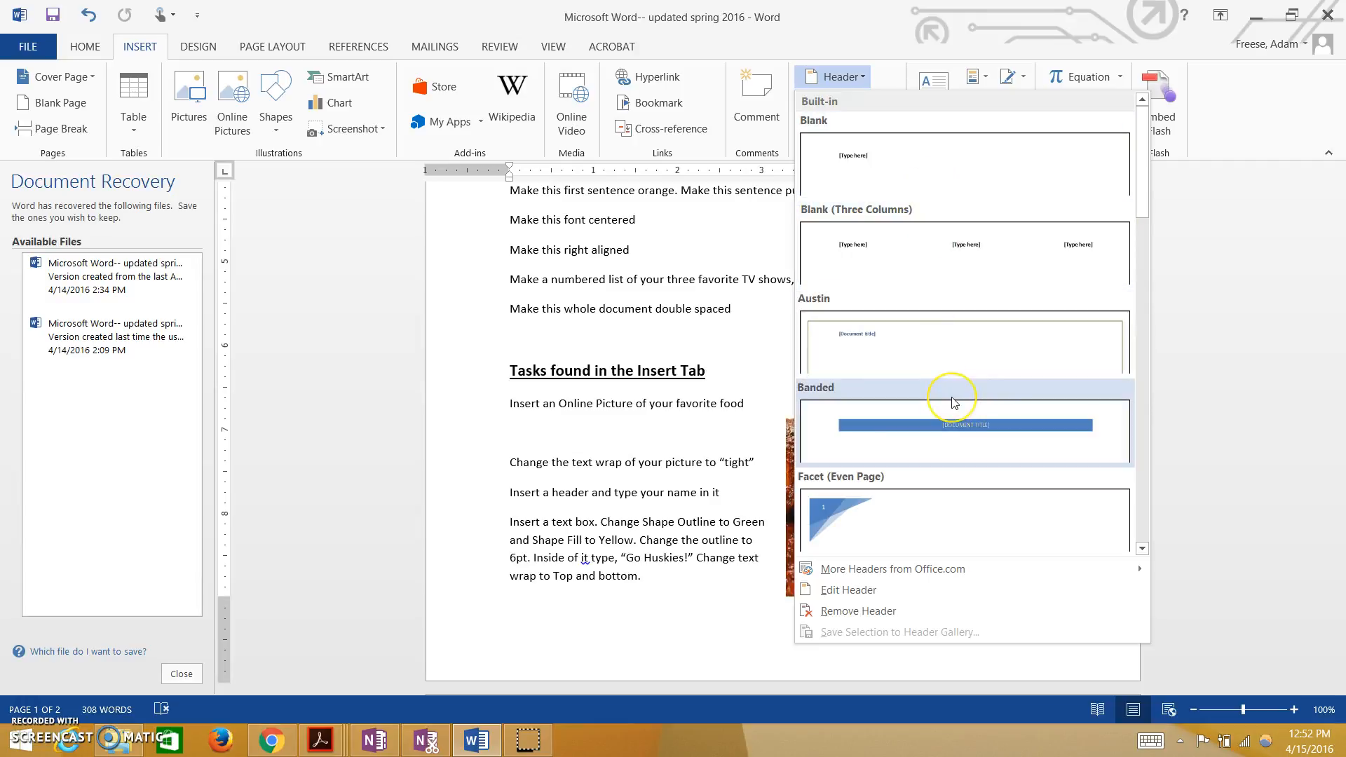
pyautogui.scroll(-6, 951, 397)
pyautogui.scroll(-3, 954, 401)
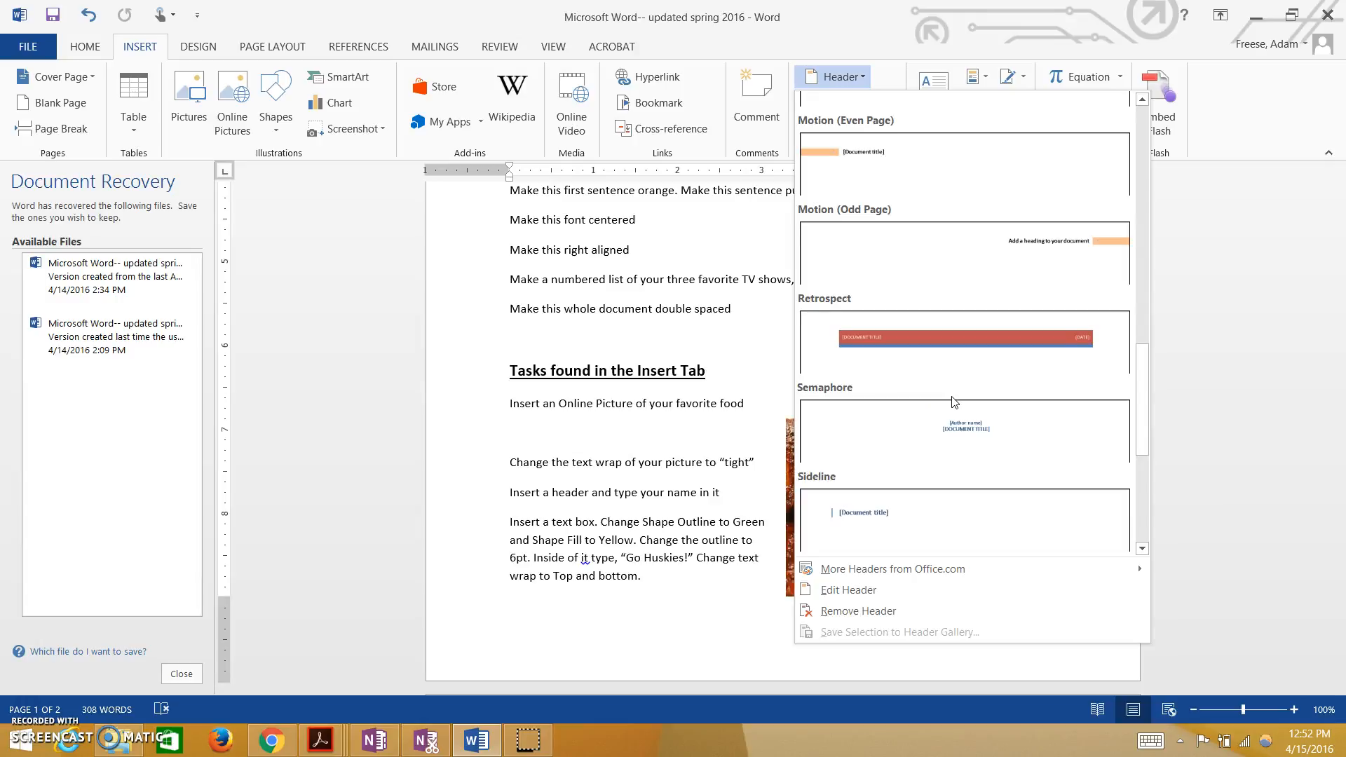
pyautogui.click(953, 401)
pyautogui.click(786, 247)
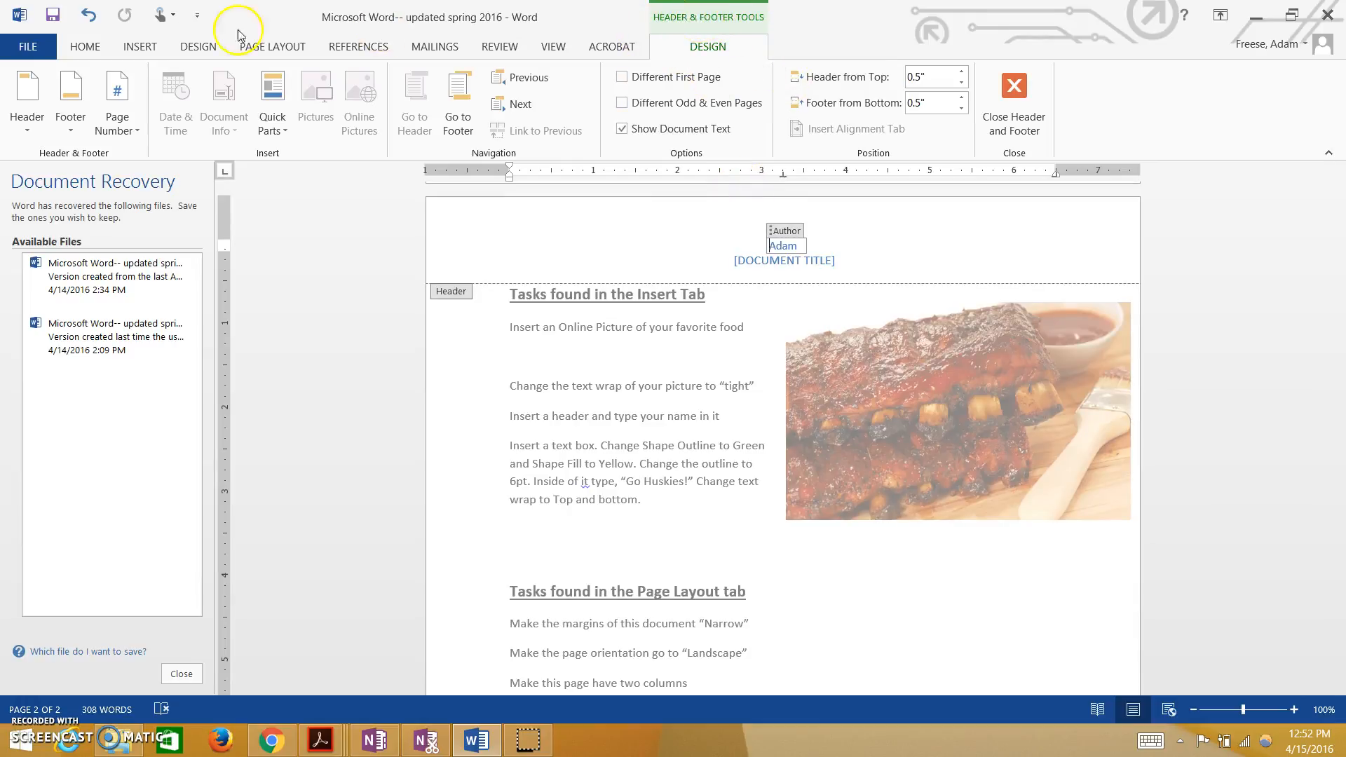
# - Undo the Semaphore header together with the picture's last wrapping and position changes, and close header editing
pyautogui.click(132, 49)
pyautogui.click(89, 14)
pyautogui.click(90, 14)
pyautogui.click(90, 14)
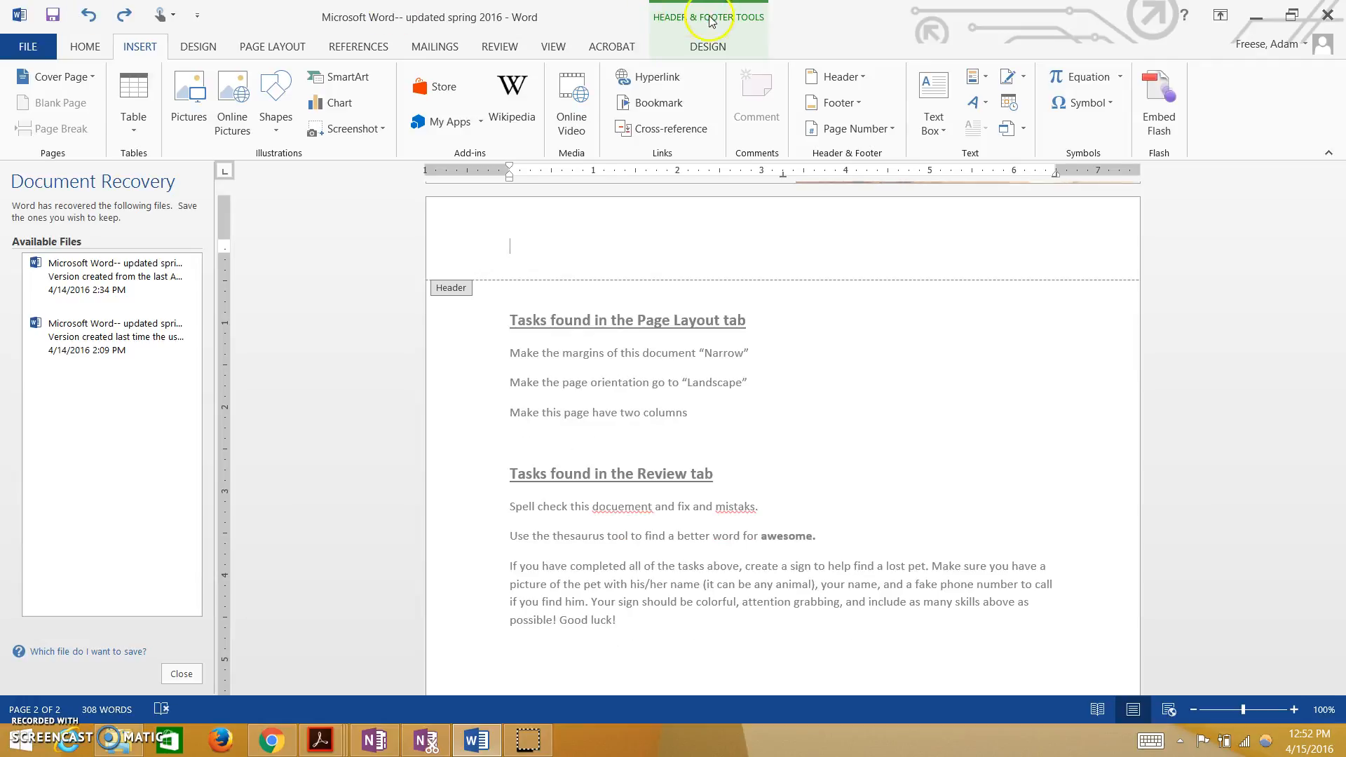
pyautogui.click(708, 46)
pyautogui.click(1013, 105)
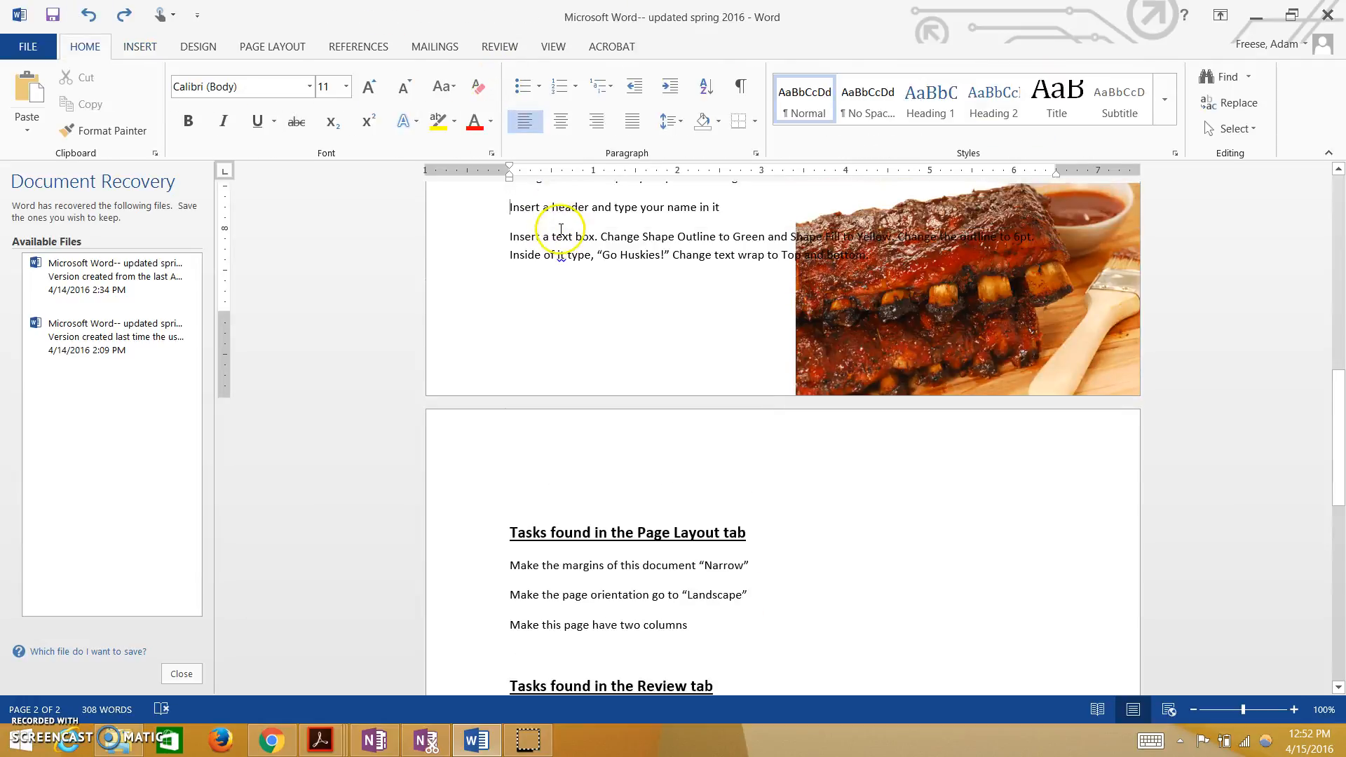
# - Insert the built-in Blank header and fill its placeholder with the teacher's title and surname
pyautogui.scroll(5, 556, 233)
pyautogui.click(130, 54)
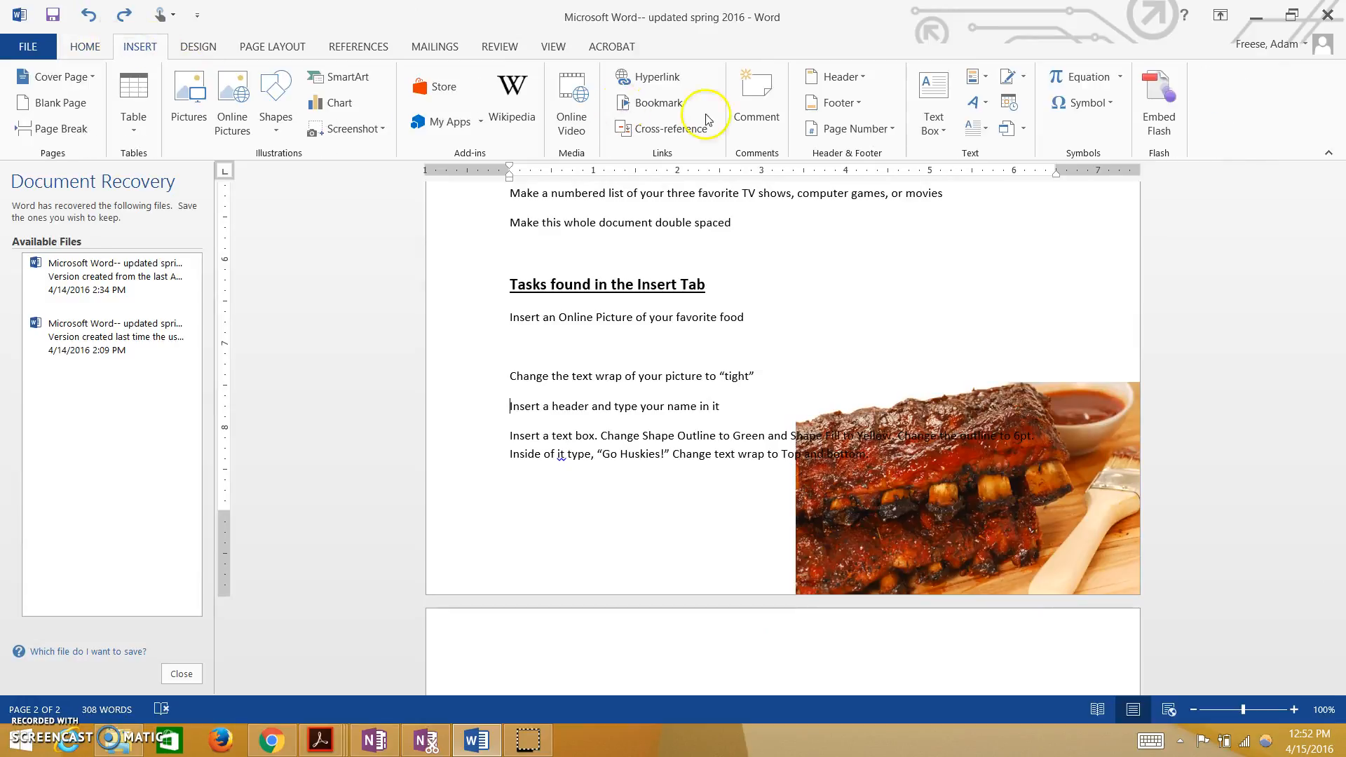
pyautogui.click(846, 79)
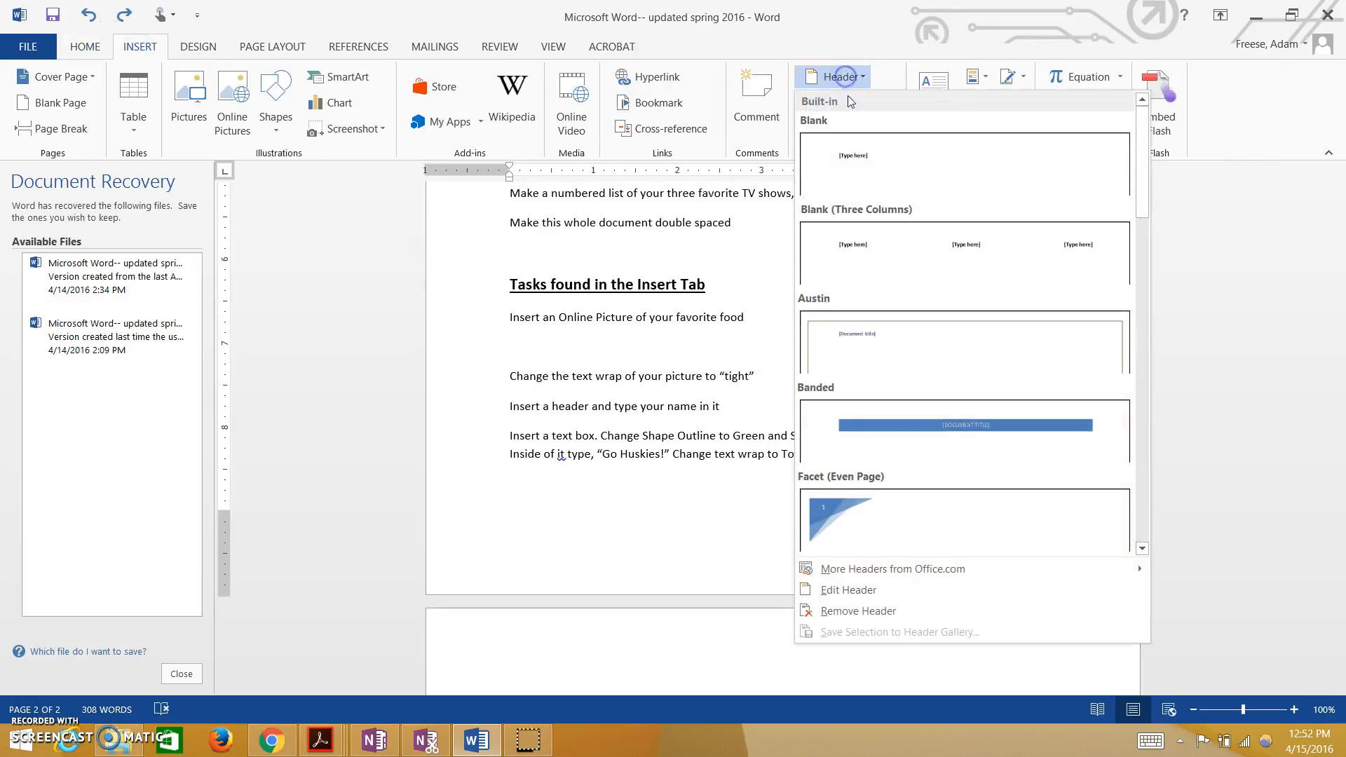
pyautogui.click(867, 161)
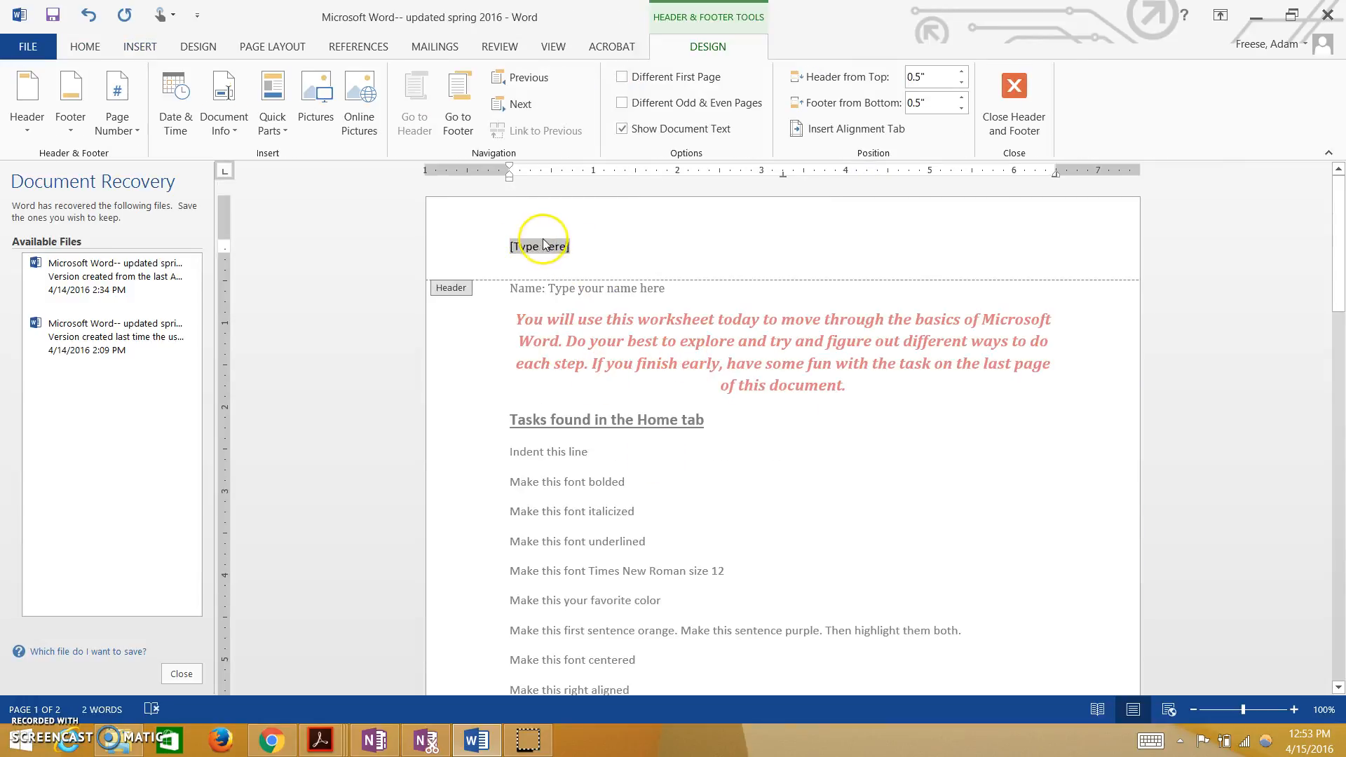
pyautogui.write('Mr. Freese')
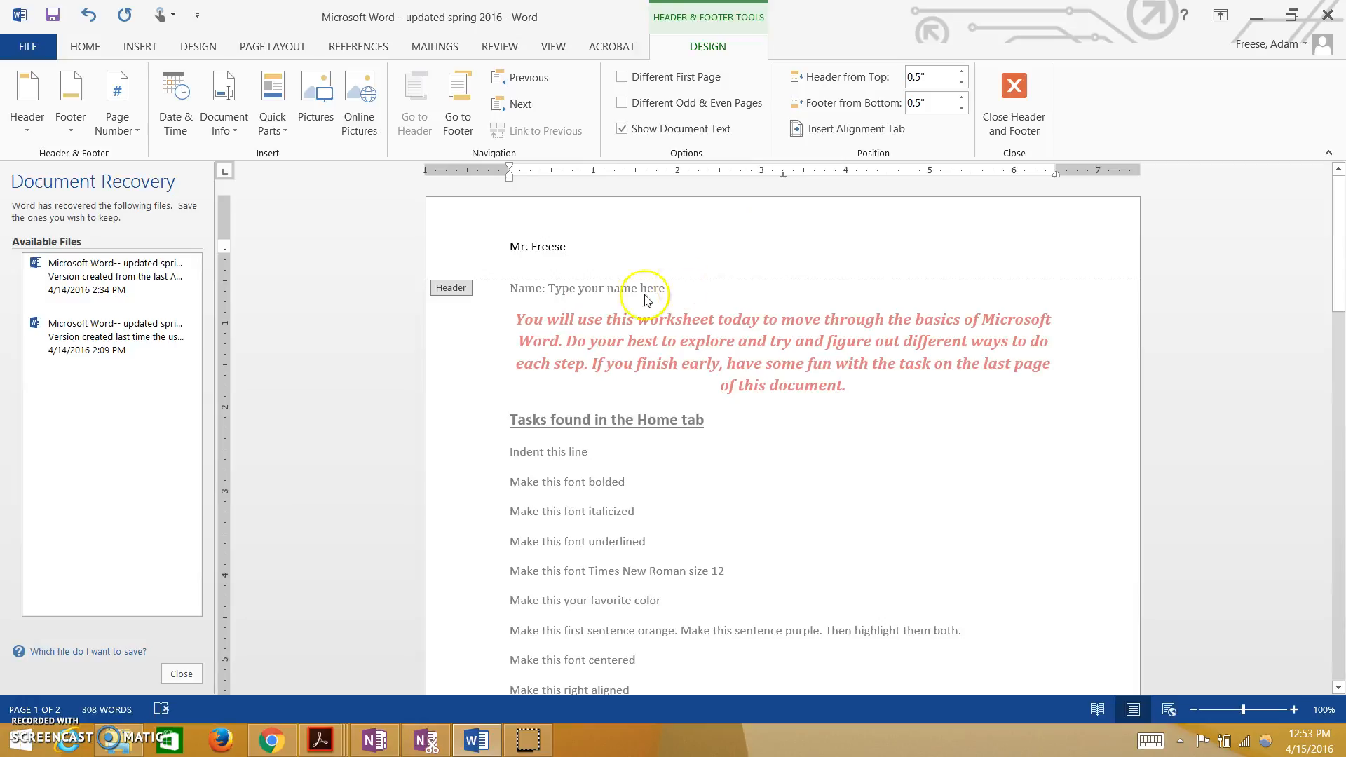
pyautogui.scroll(-3, 771, 529)
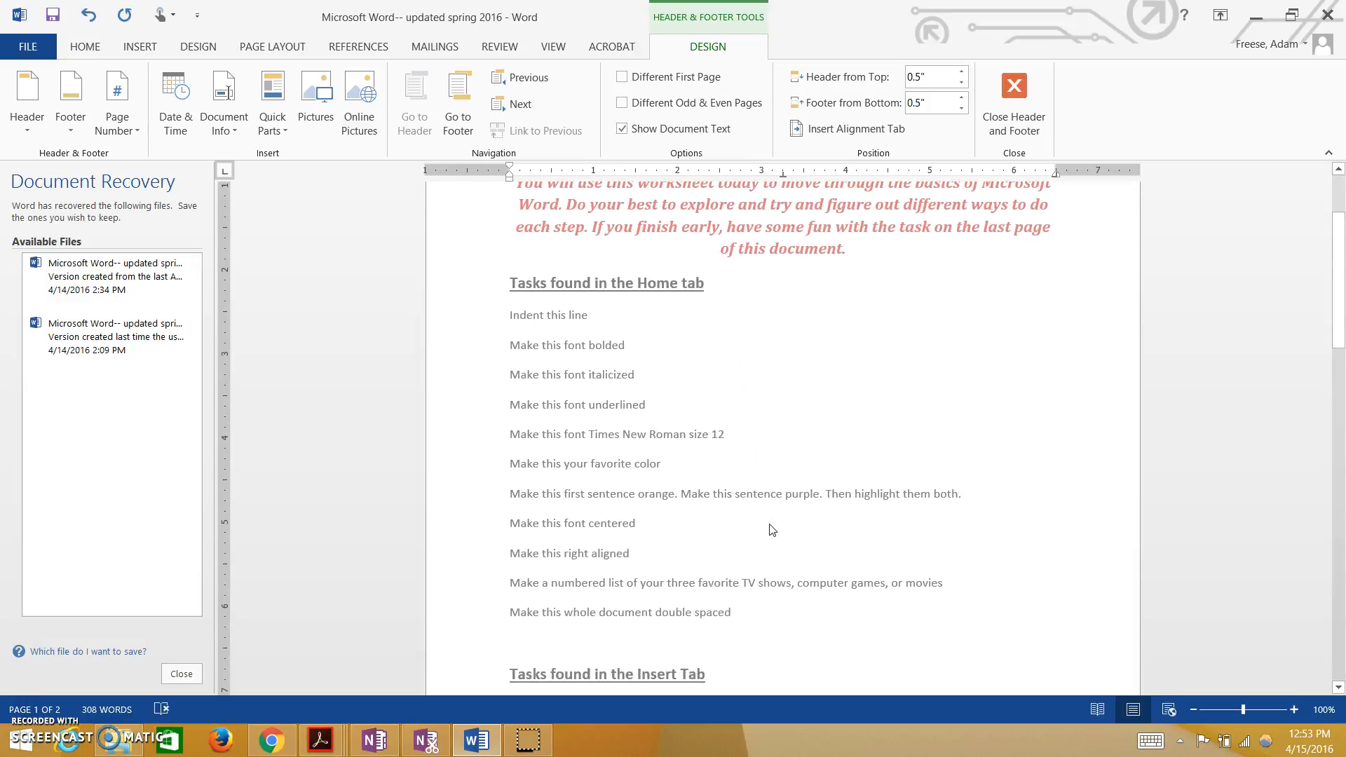
pyautogui.scroll(1, 774, 293)
pyautogui.scroll(1, 772, 294)
pyautogui.click(770, 317)
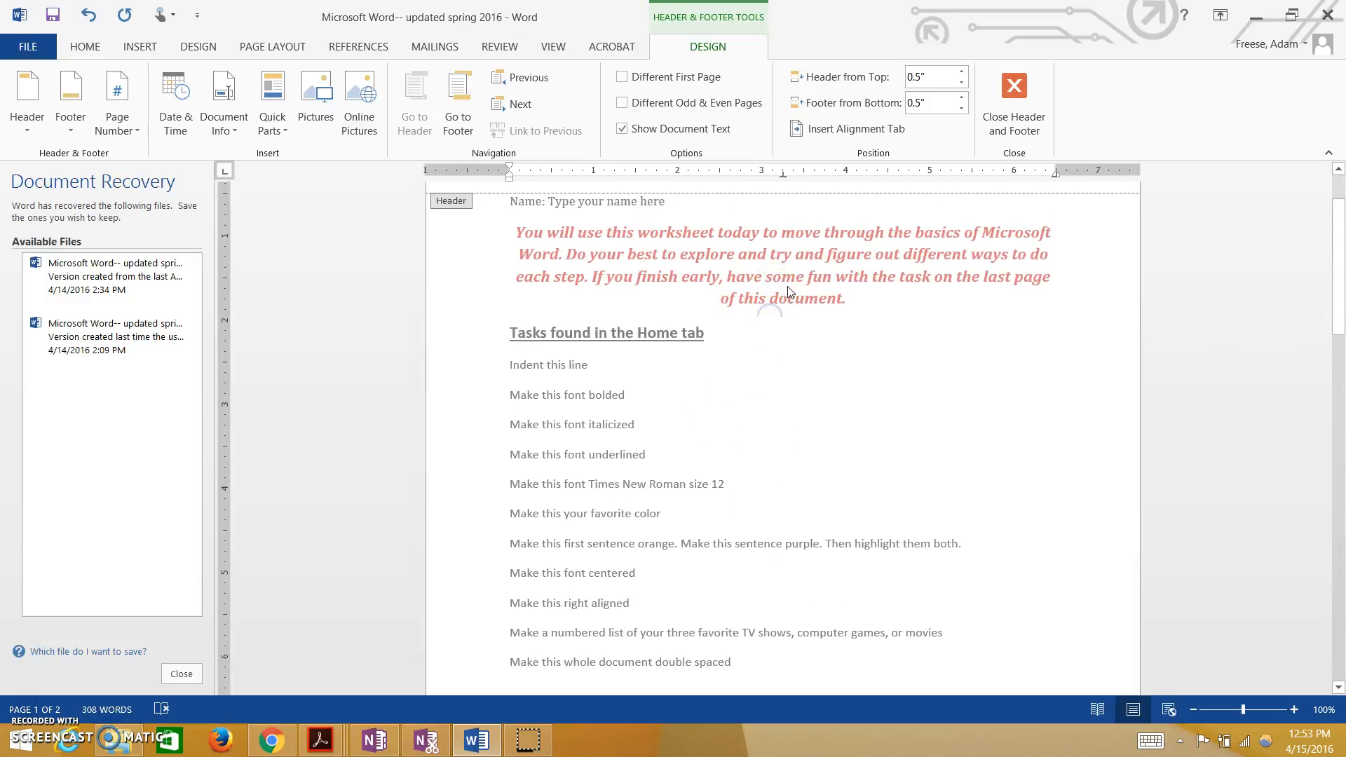
# - Close header editing and return to the body text of the worksheet's first page
pyautogui.scroll(3, 796, 319)
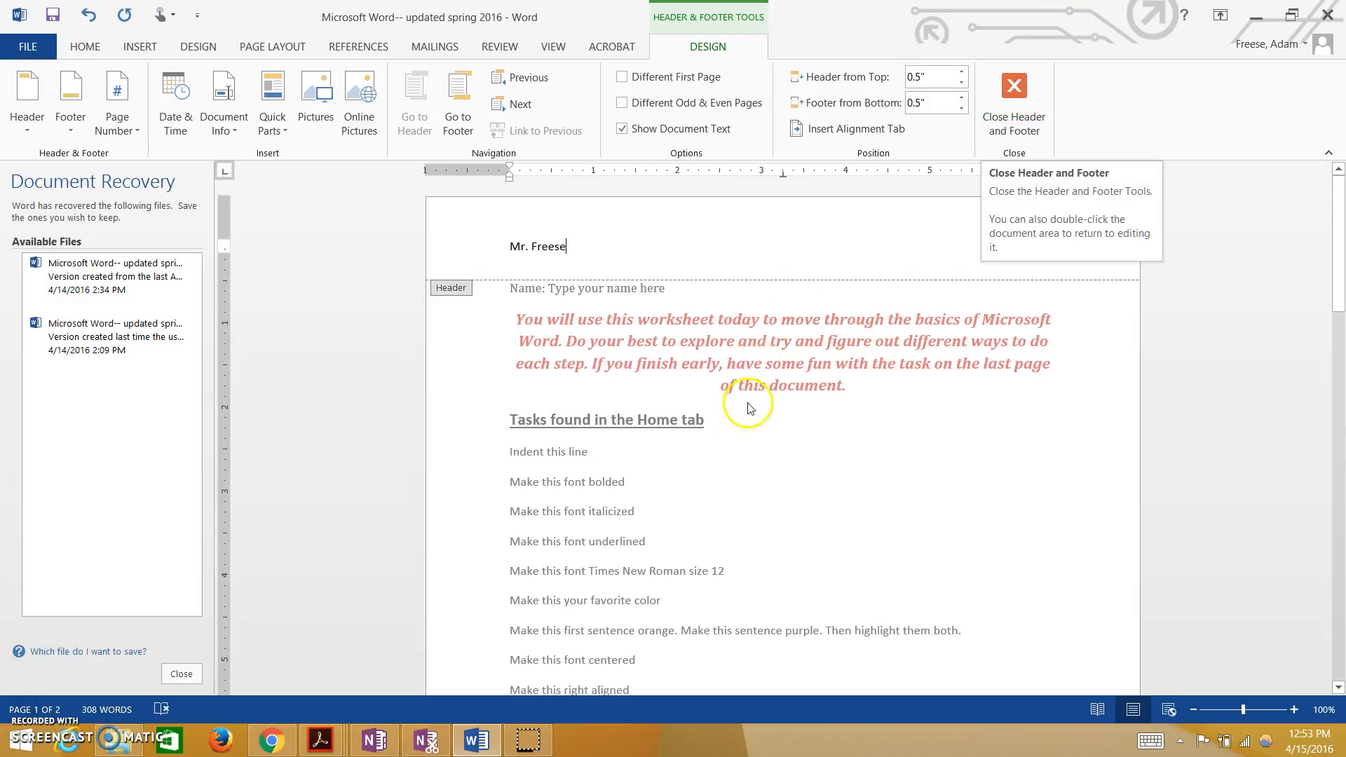
pyautogui.doubleClick(754, 433)
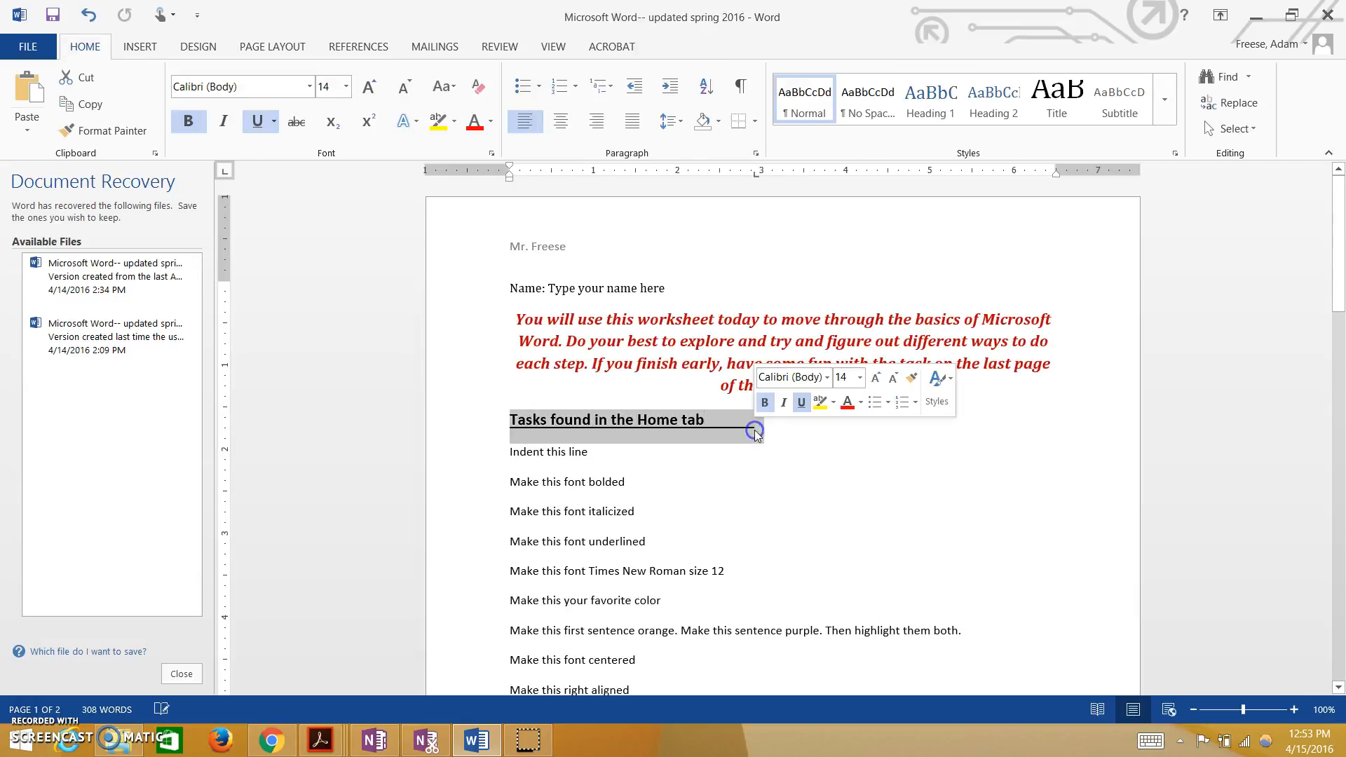
pyautogui.click(739, 457)
# - Move the ribs picture up beside the Insert Tab tasks and set its text wrapping to Tight
pyautogui.scroll(-15, 739, 456)
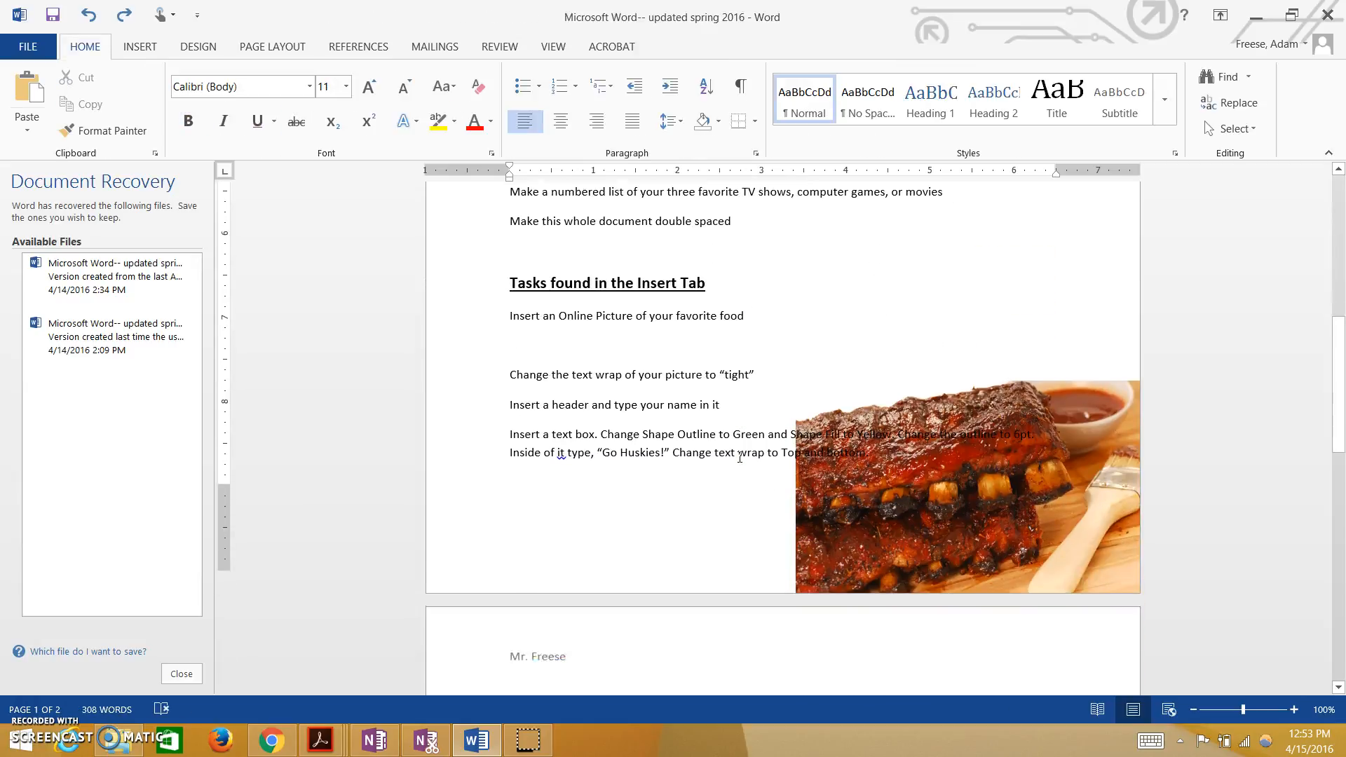
pyautogui.click(814, 427)
pyautogui.moveTo(892, 466); pyautogui.dragTo(971, 334)
pyautogui.click(1162, 250)
pyautogui.click(1241, 379)
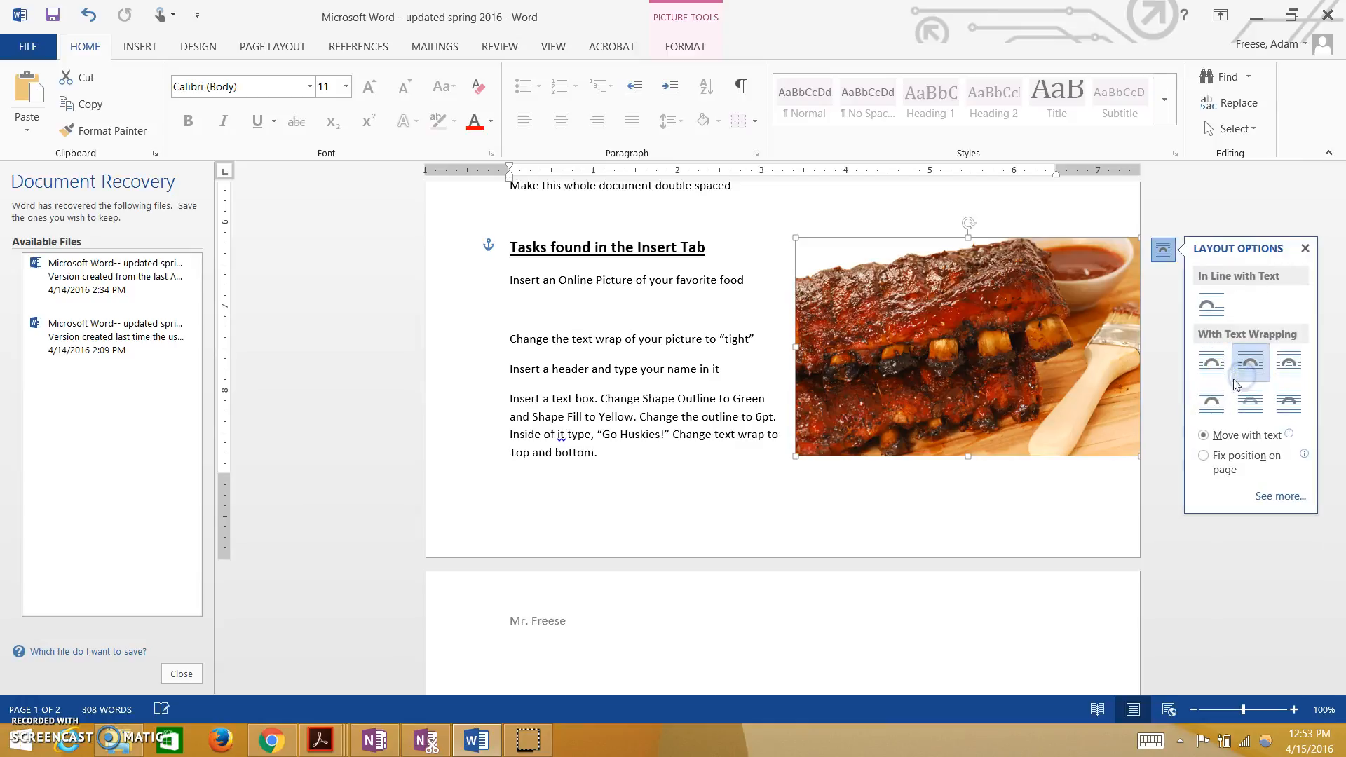
pyautogui.click(747, 513)
# - Insert the built-in Simple Text Box at the end of the text box task paragraph
pyautogui.moveTo(510, 397); pyautogui.dragTo(607, 440)
pyautogui.click(616, 464)
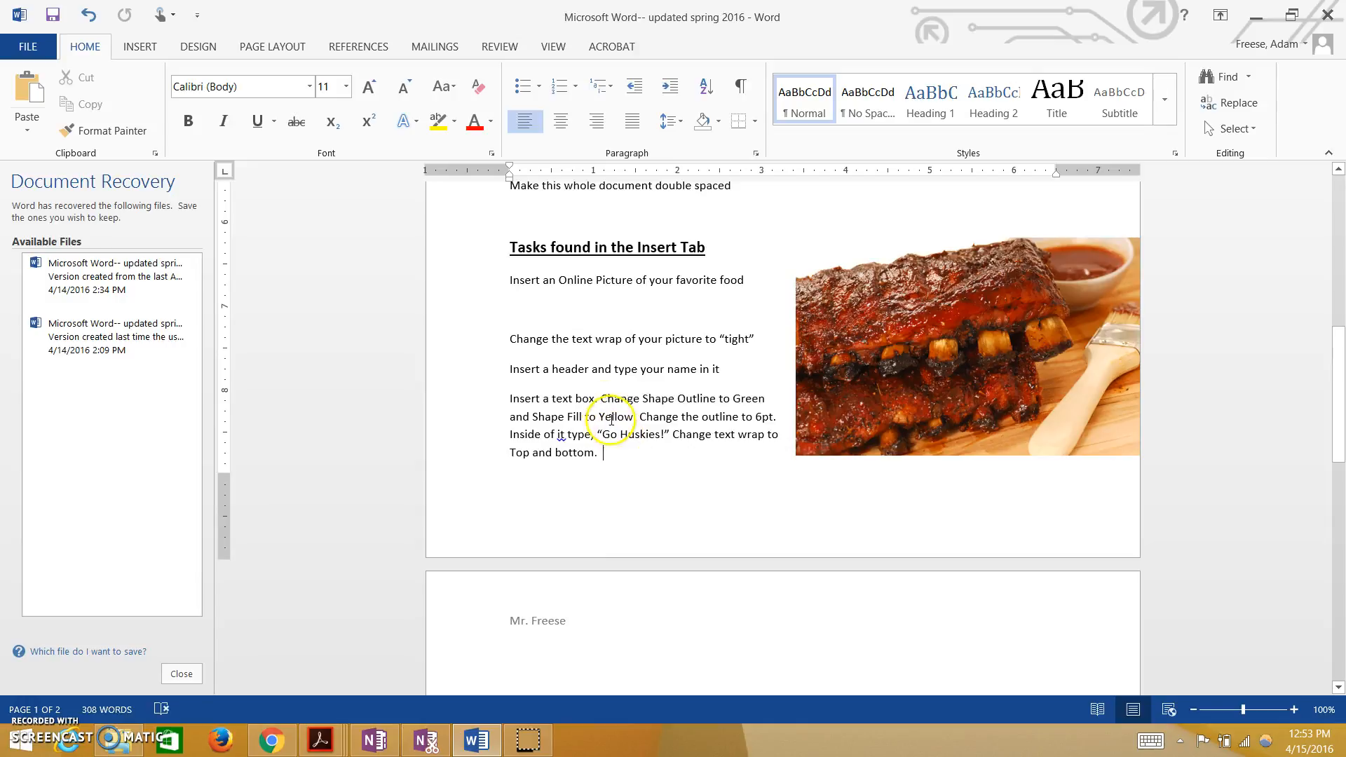
pyautogui.click(140, 47)
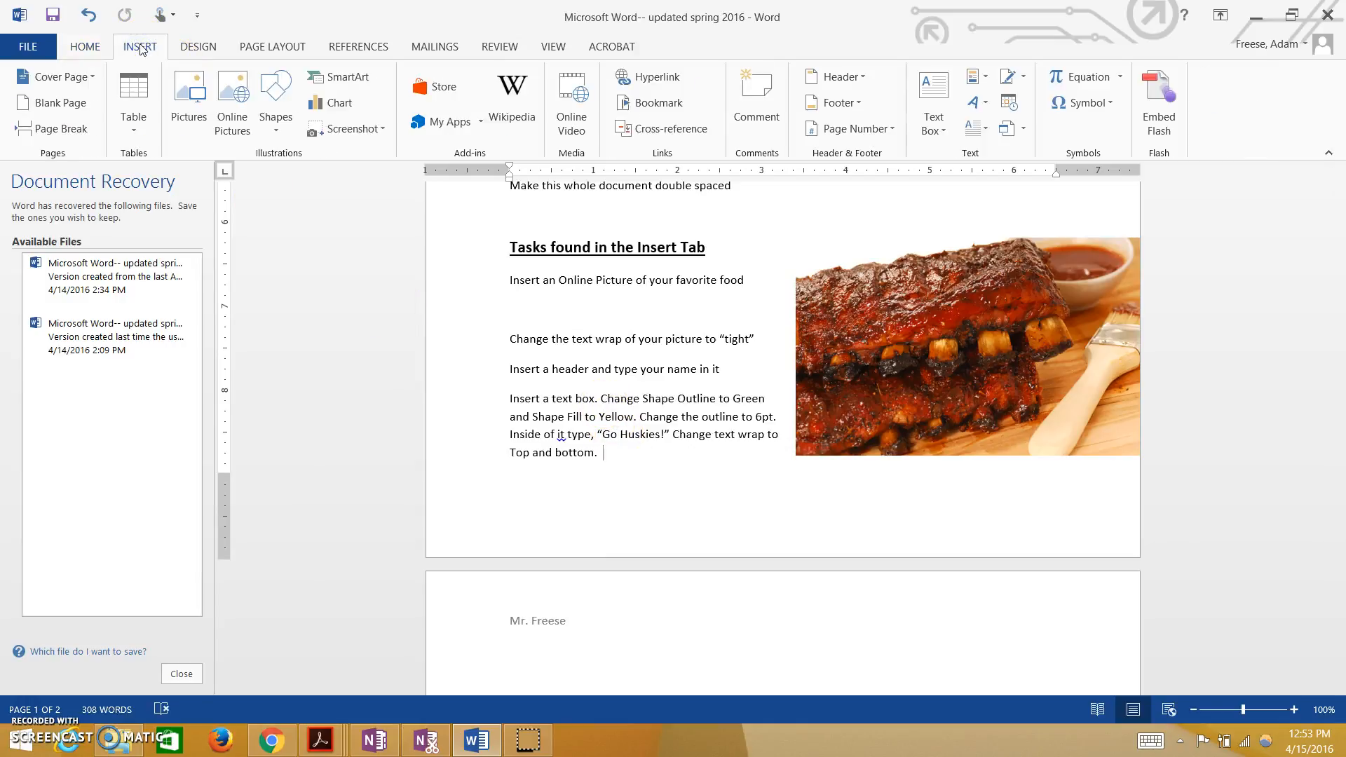
pyautogui.click(951, 119)
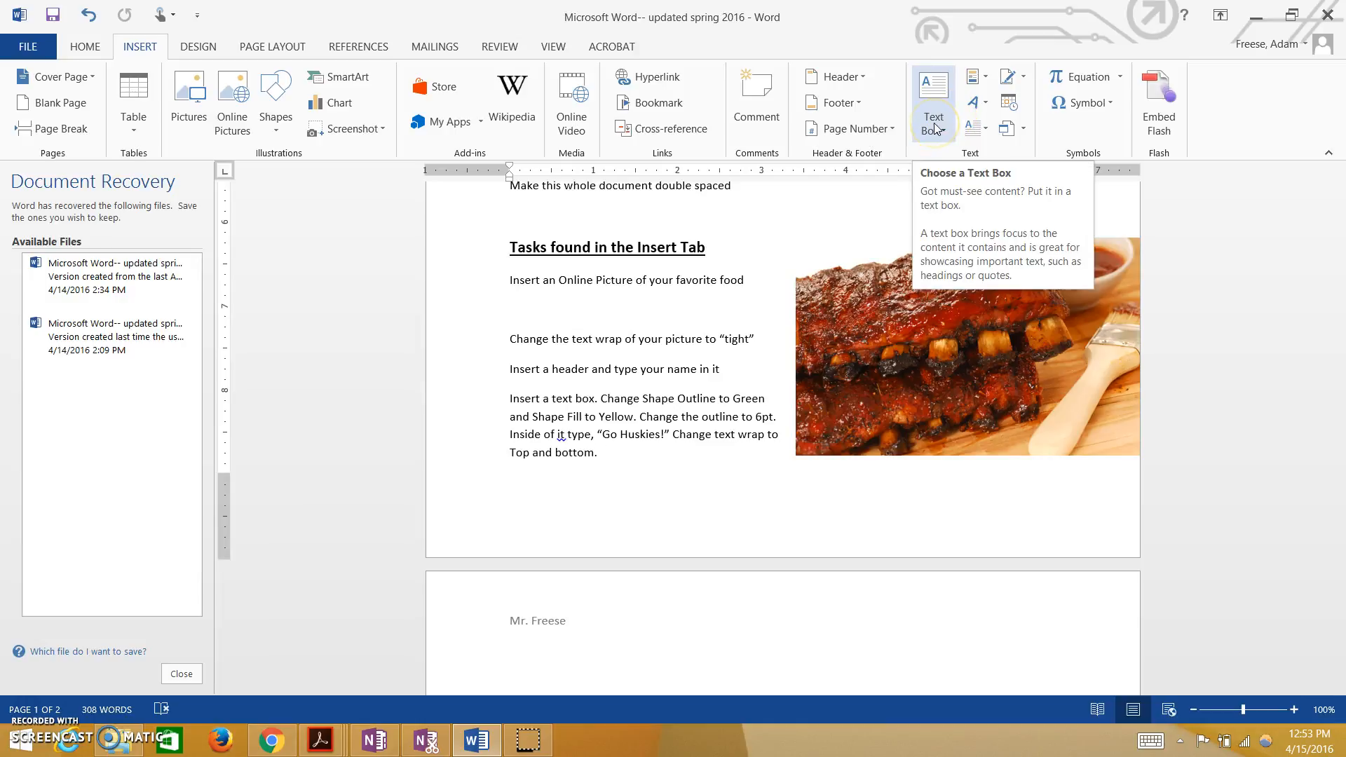
pyautogui.click(935, 126)
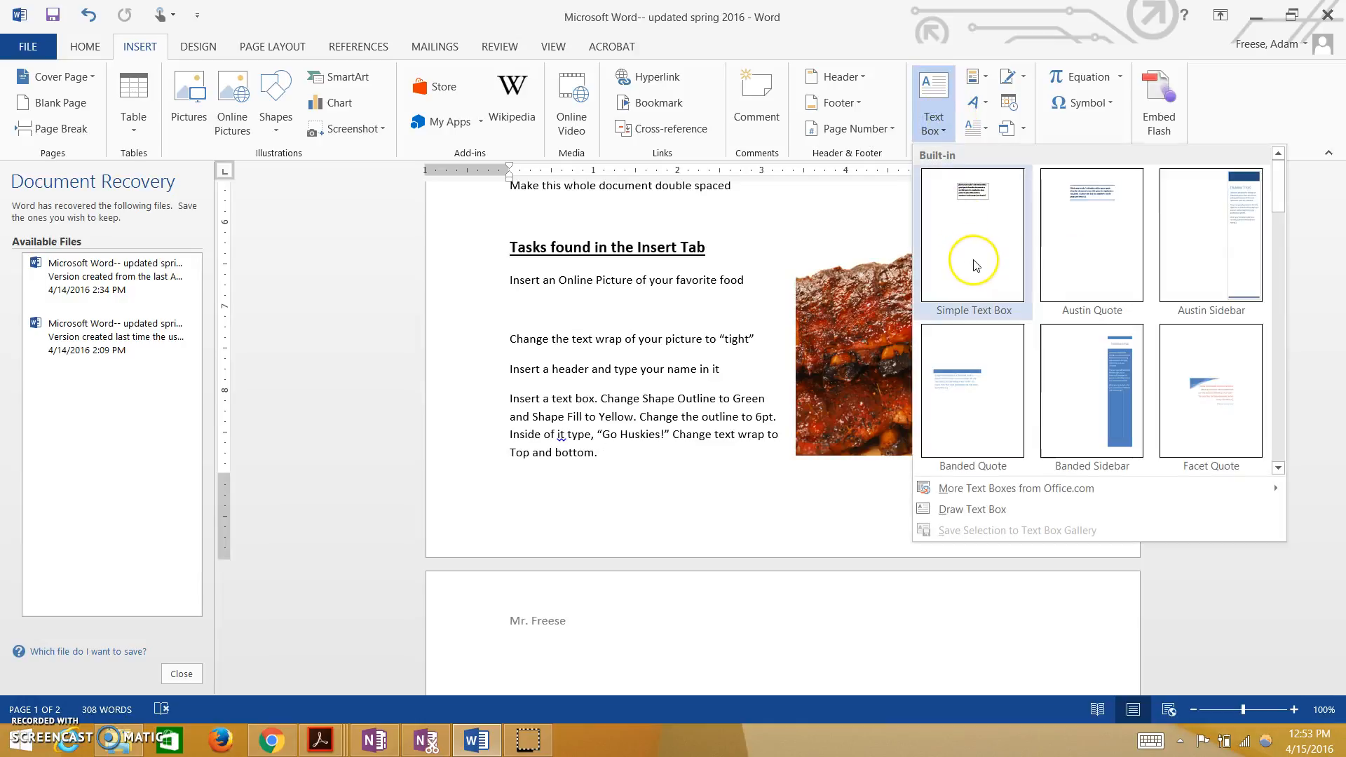
pyautogui.click(974, 252)
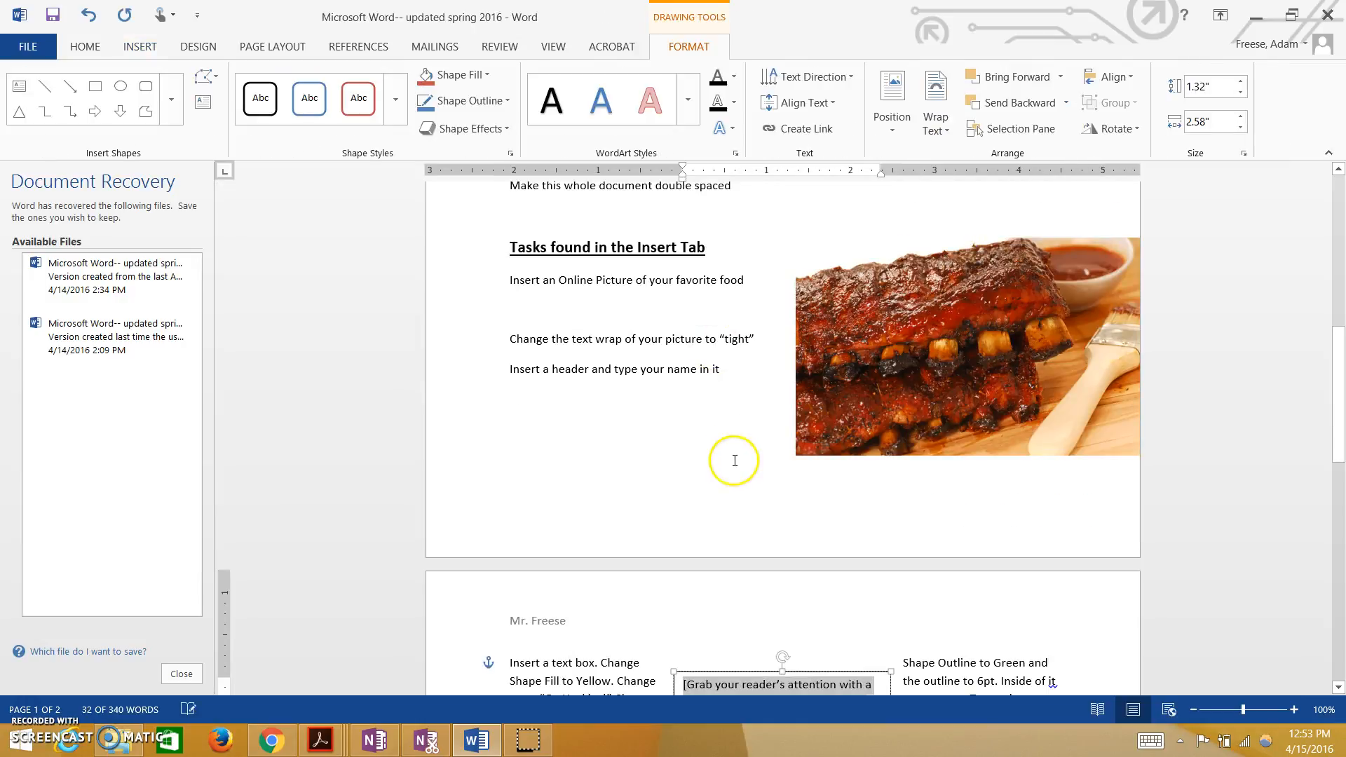
# - Fill the new text box with standard yellow and replace its placeholder text with "Go Huskies!"
pyautogui.scroll(-2, 734, 466)
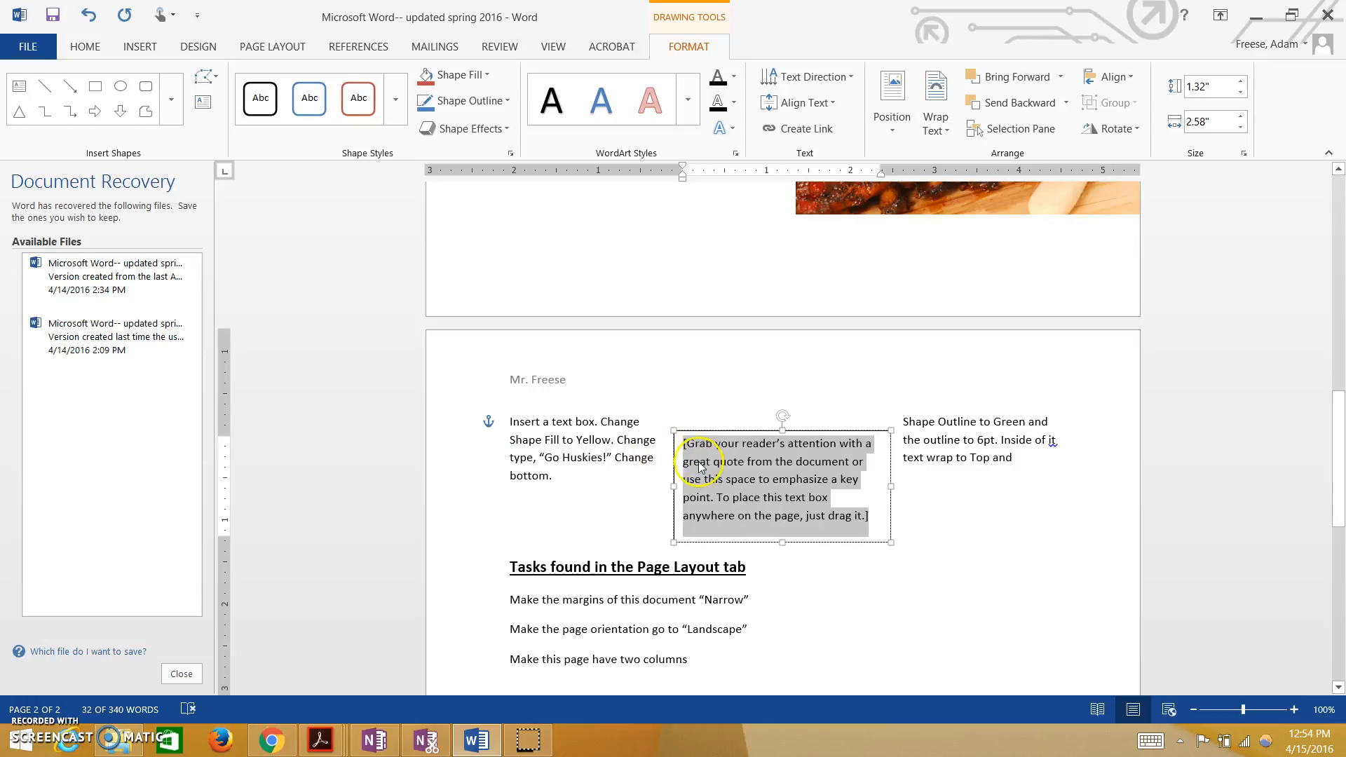
pyautogui.click(459, 79)
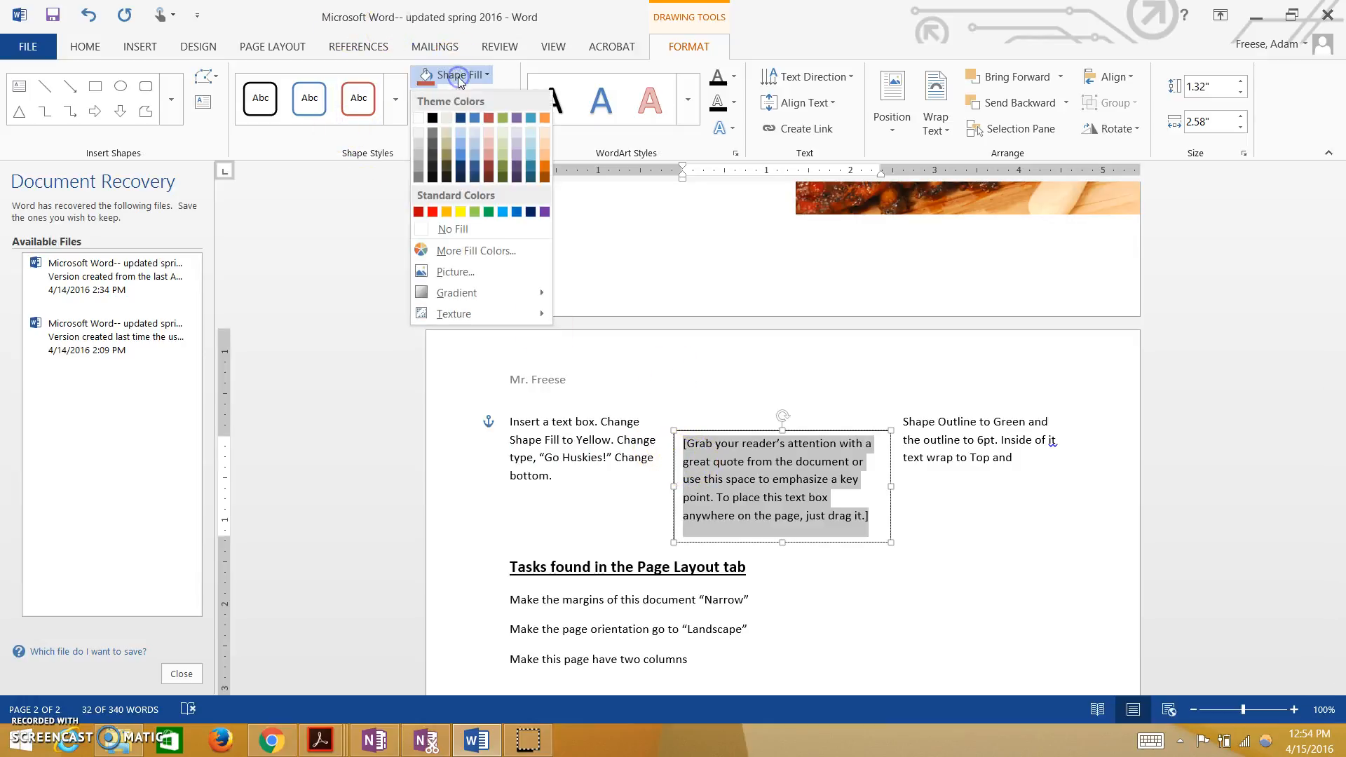
pyautogui.click(460, 211)
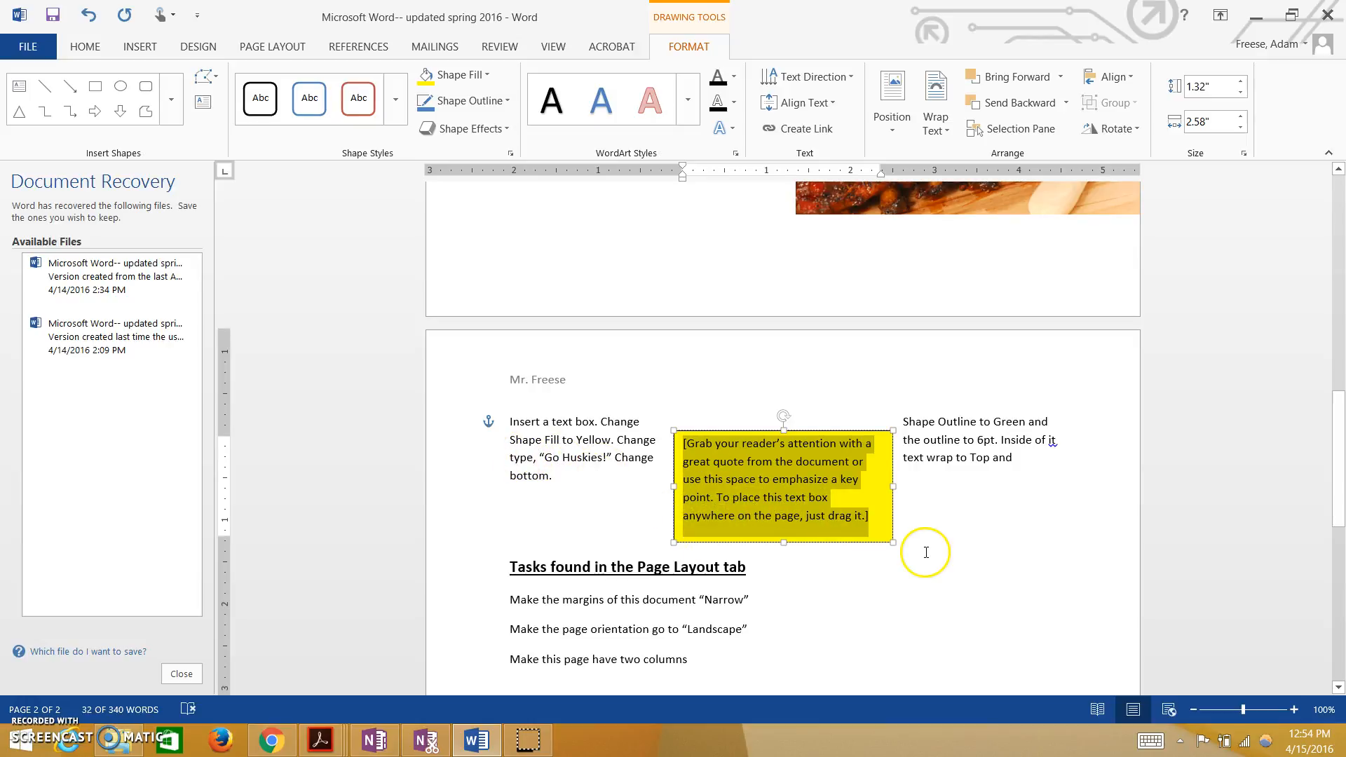
pyautogui.write('Go Huskies!')
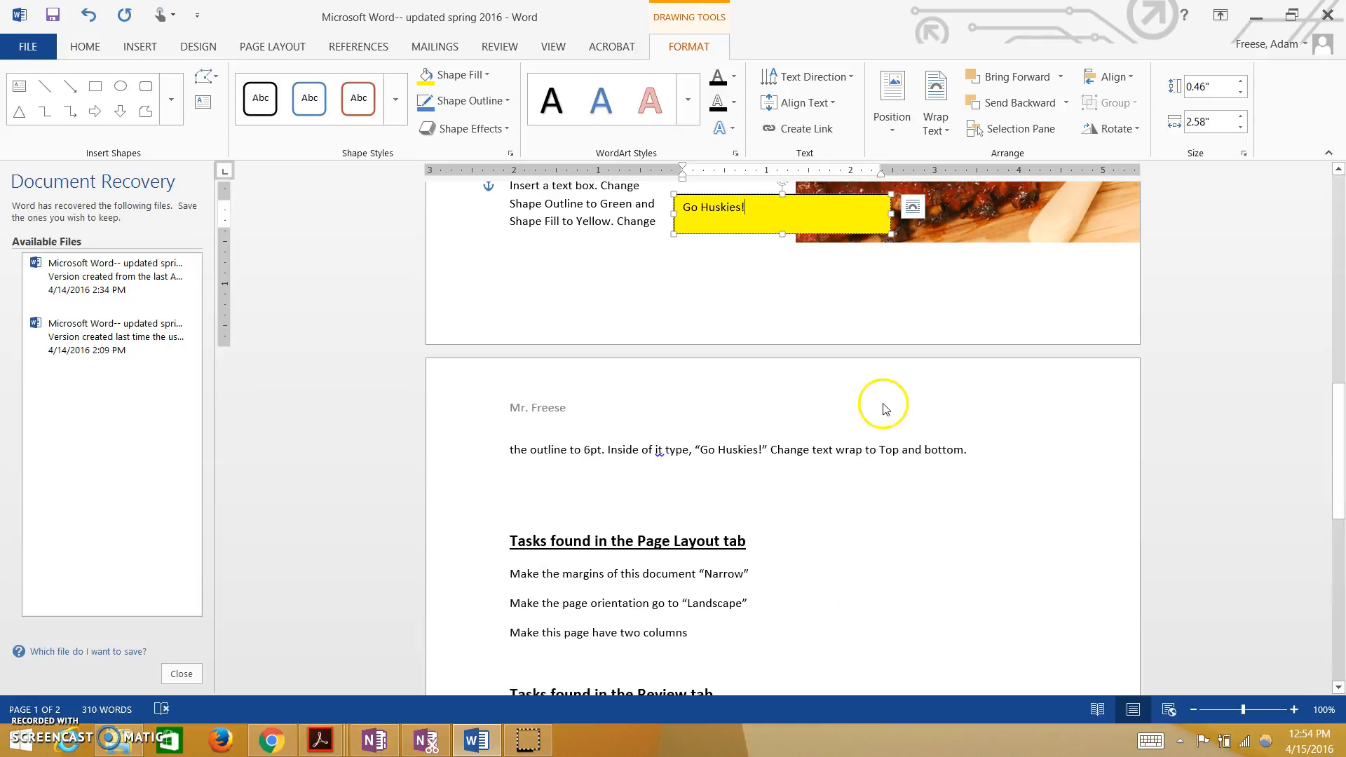
# - Set the shape outline of the "Go Huskies!" text box to standard green
pyautogui.scroll(1, 645, 306)
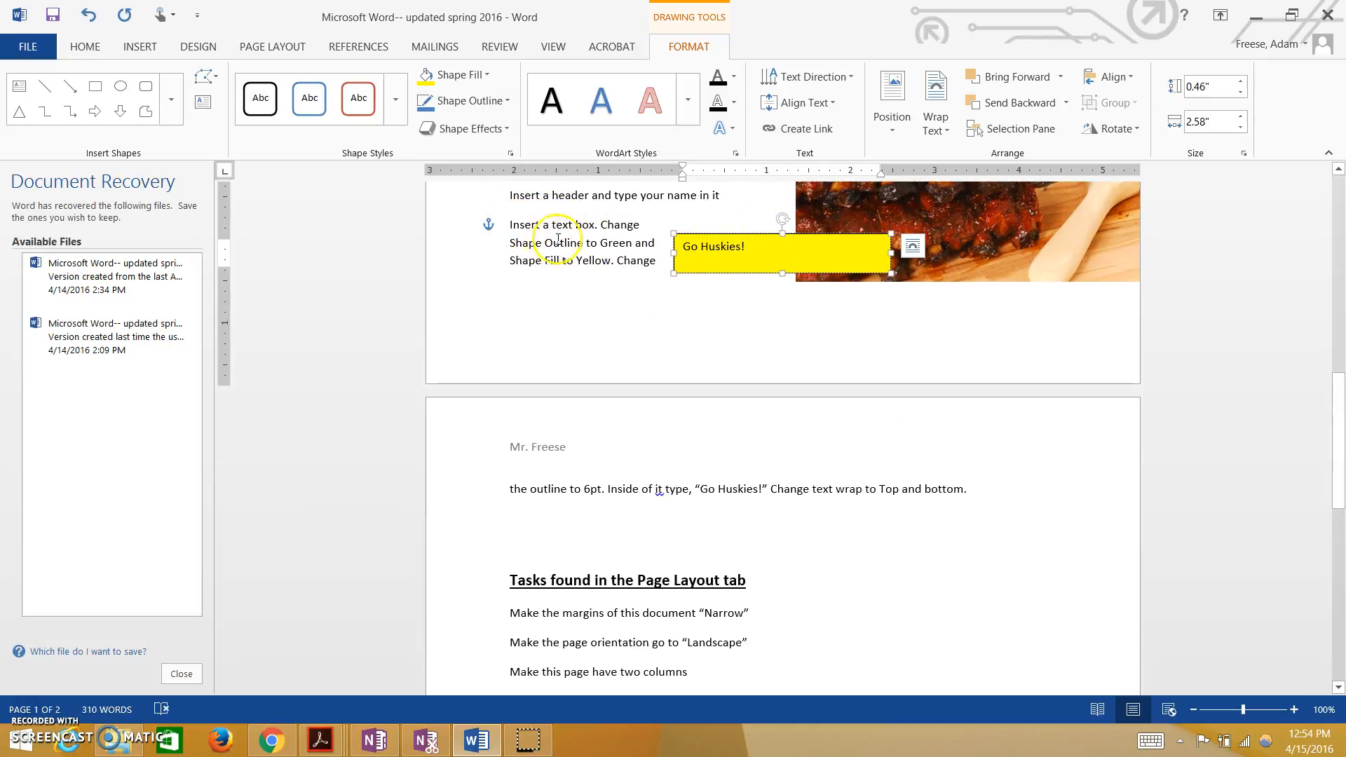
pyautogui.moveTo(523, 230); pyautogui.dragTo(624, 245)
pyautogui.click(631, 247)
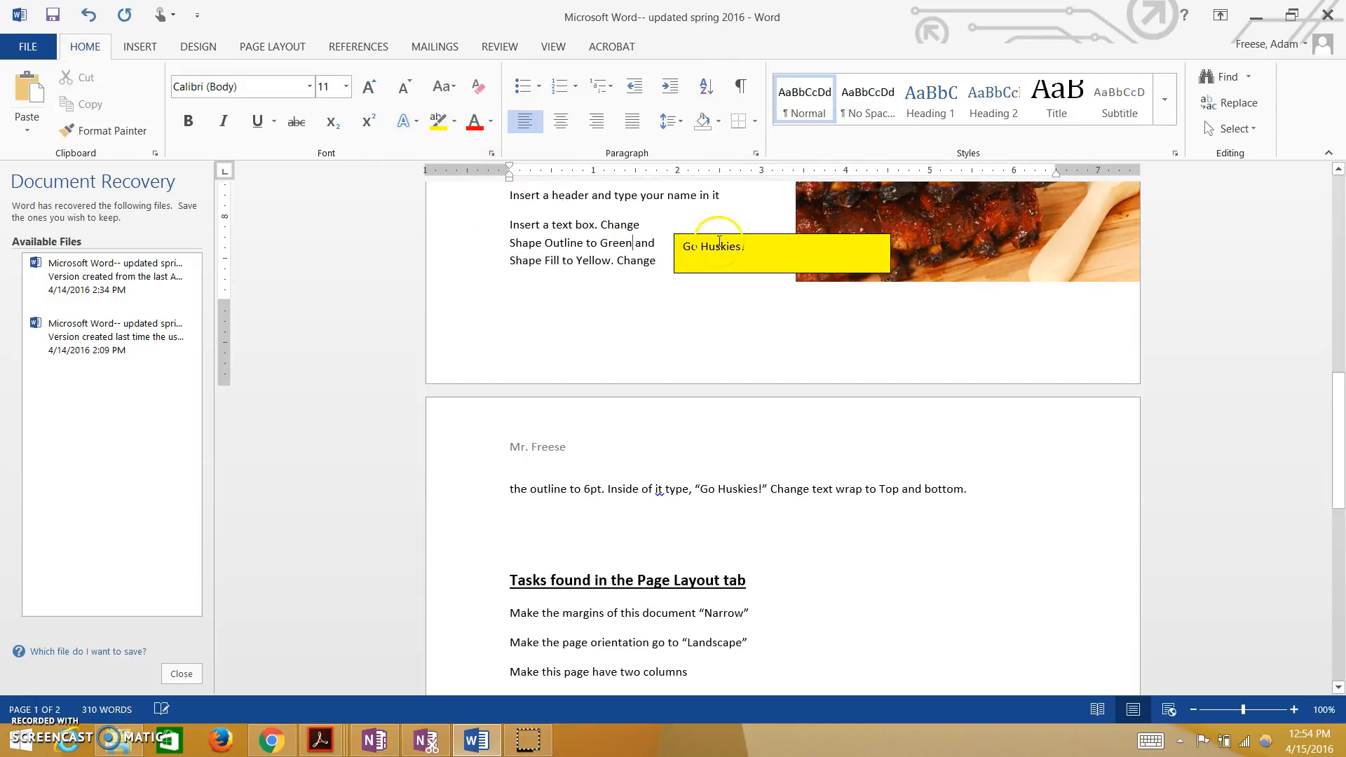
pyautogui.click(755, 257)
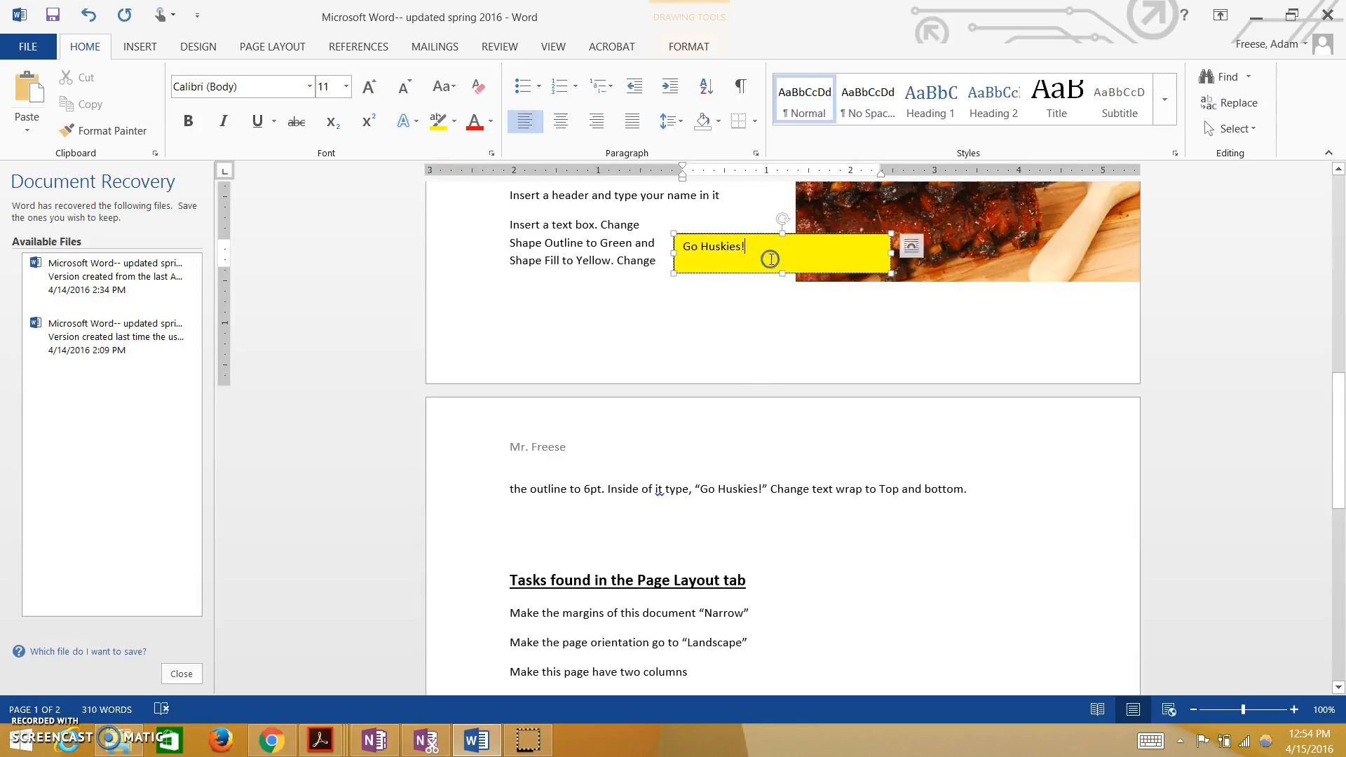
pyautogui.click(690, 47)
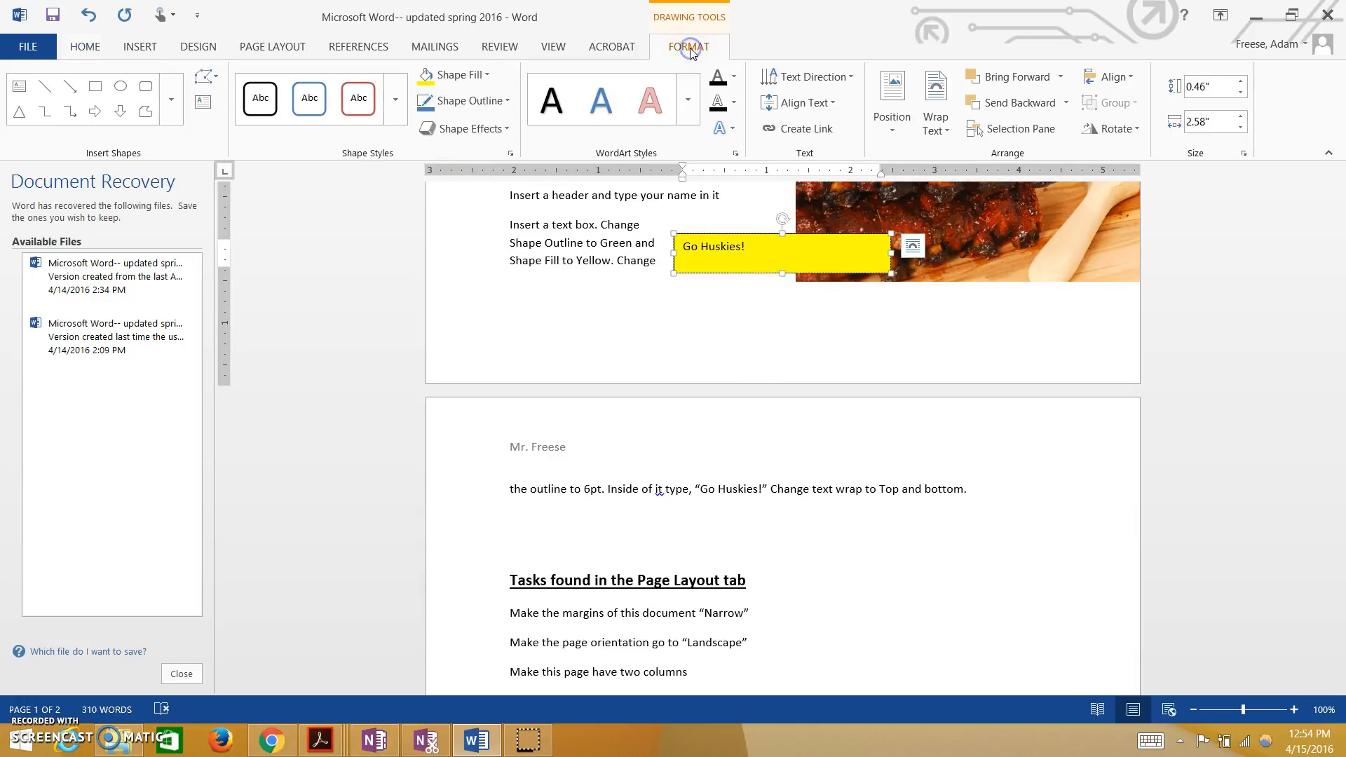
pyautogui.click(478, 100)
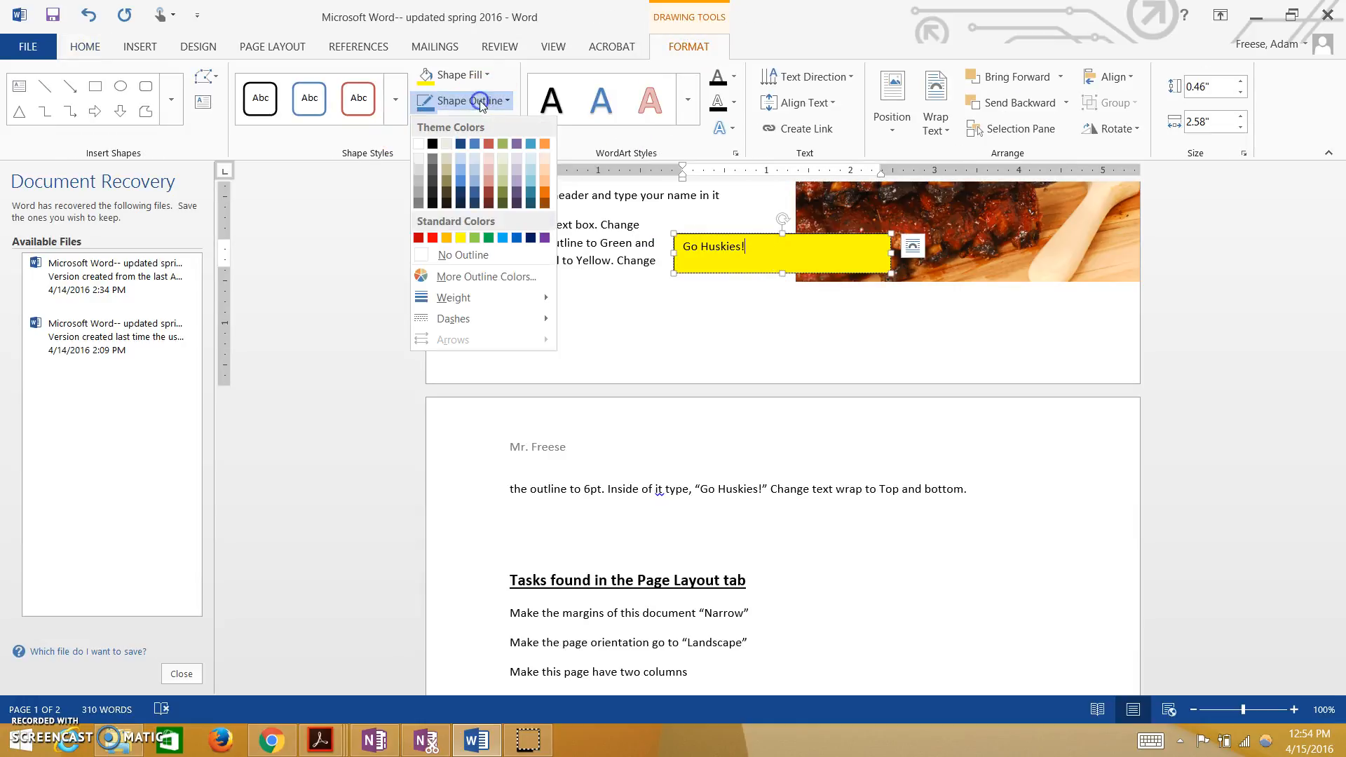
pyautogui.click(489, 239)
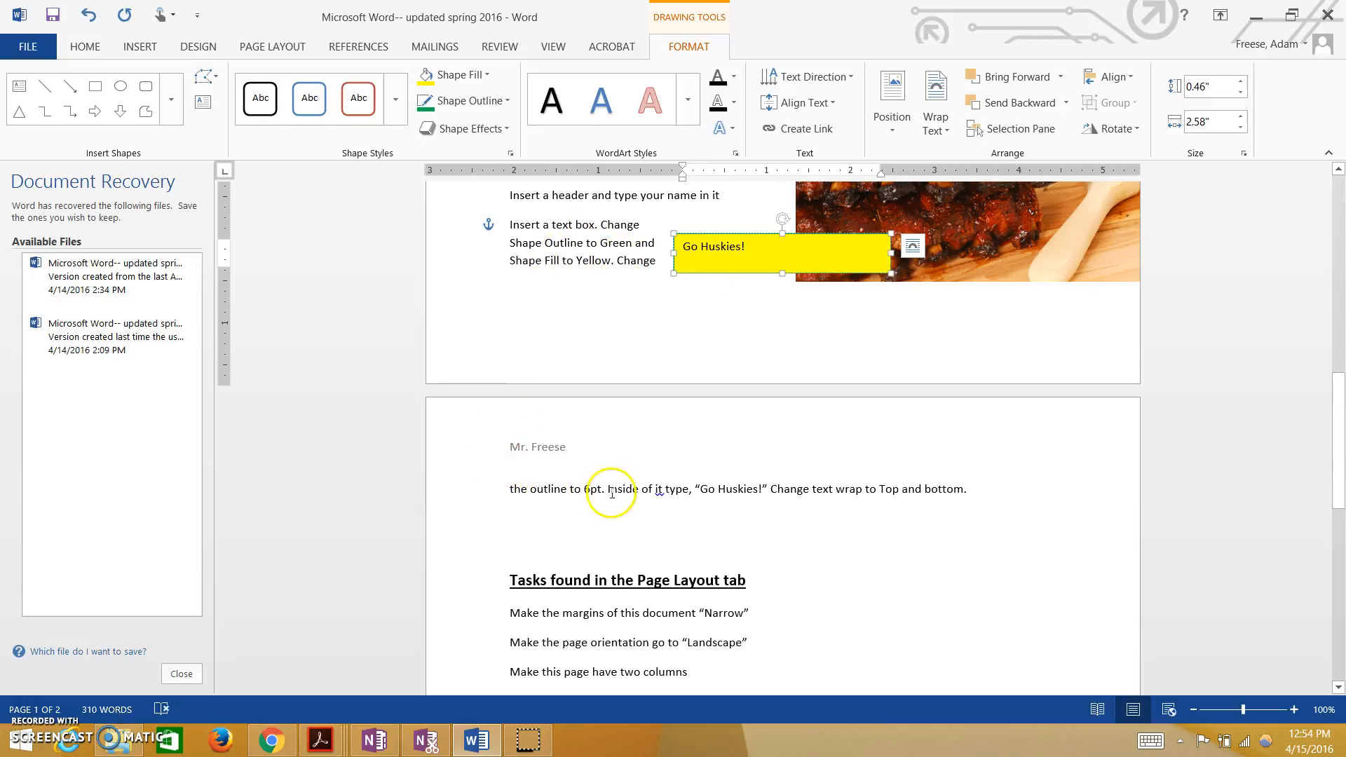
# - Set the text box's outline weight to 6 pt
pyautogui.click(499, 100)
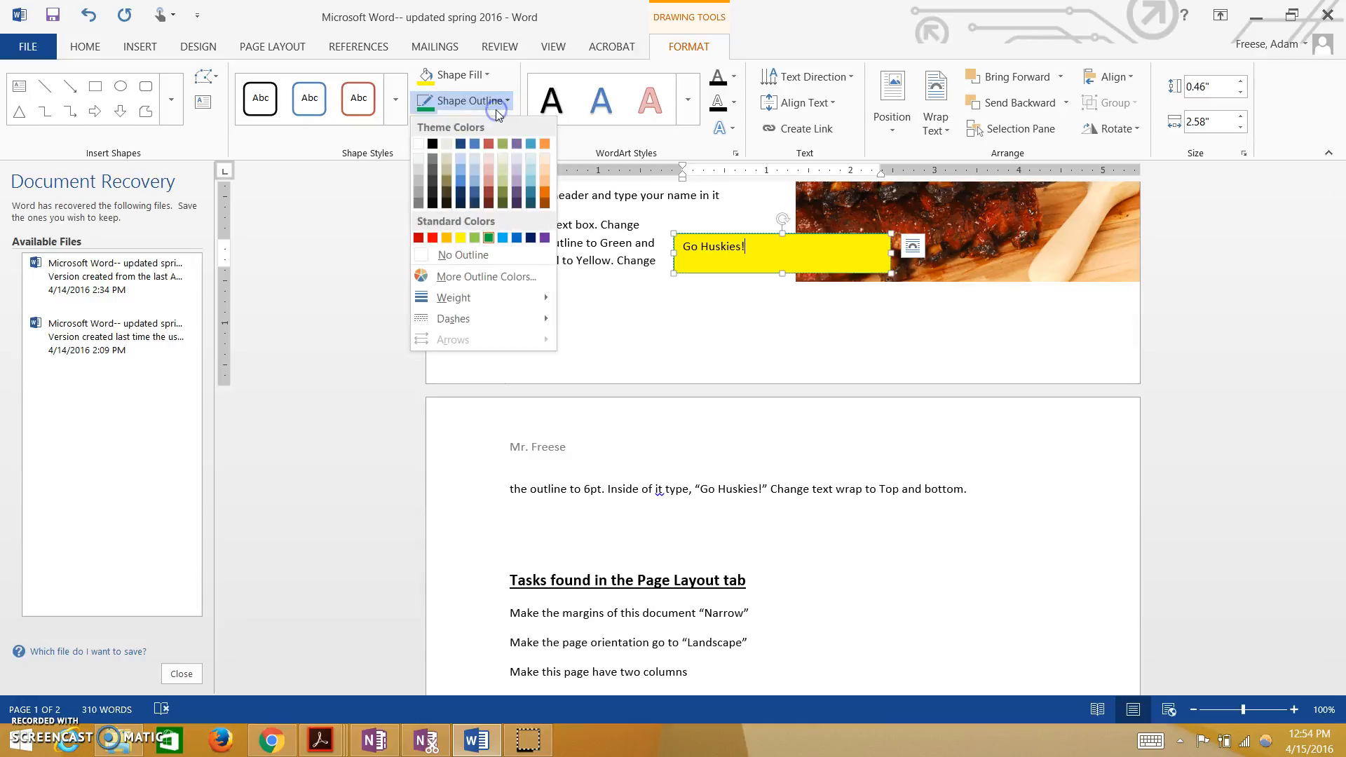
pyautogui.moveTo(536, 301)
pyautogui.click(687, 48)
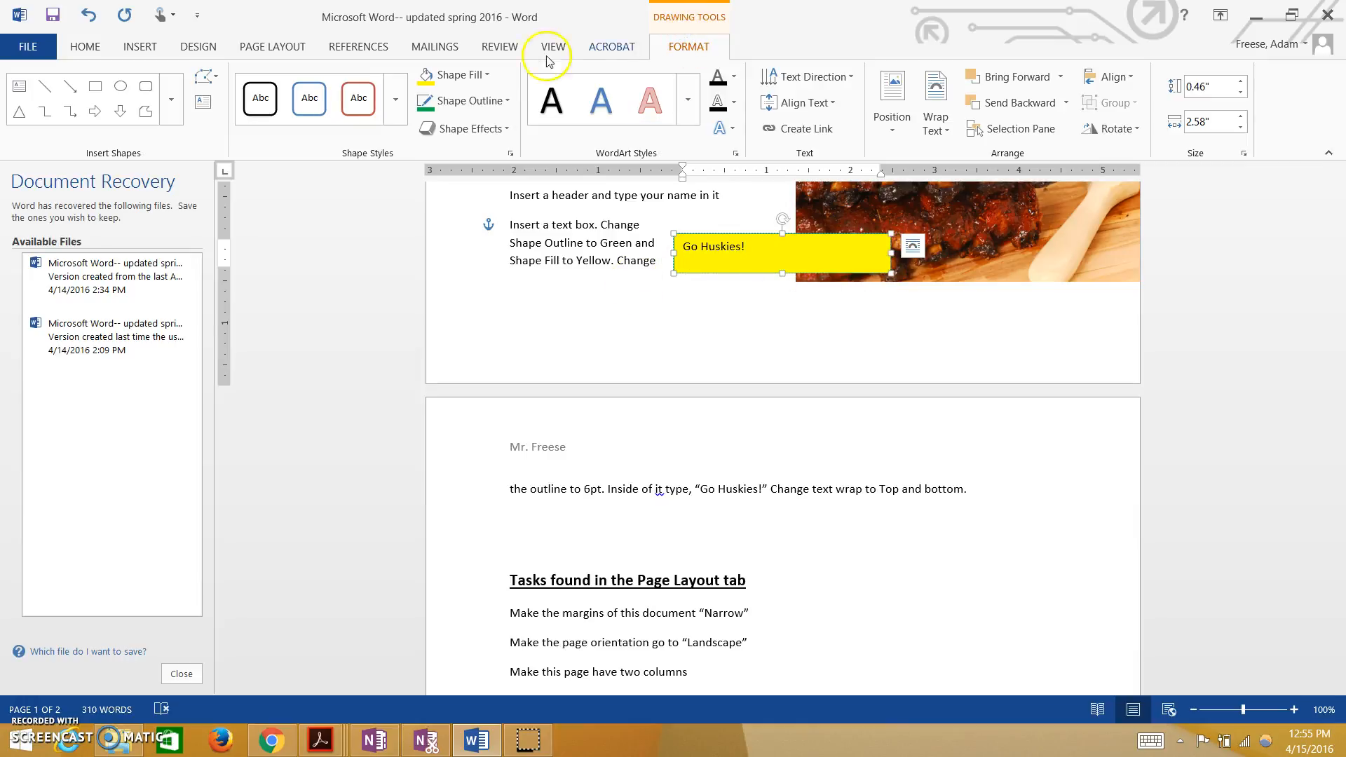
pyautogui.click(459, 103)
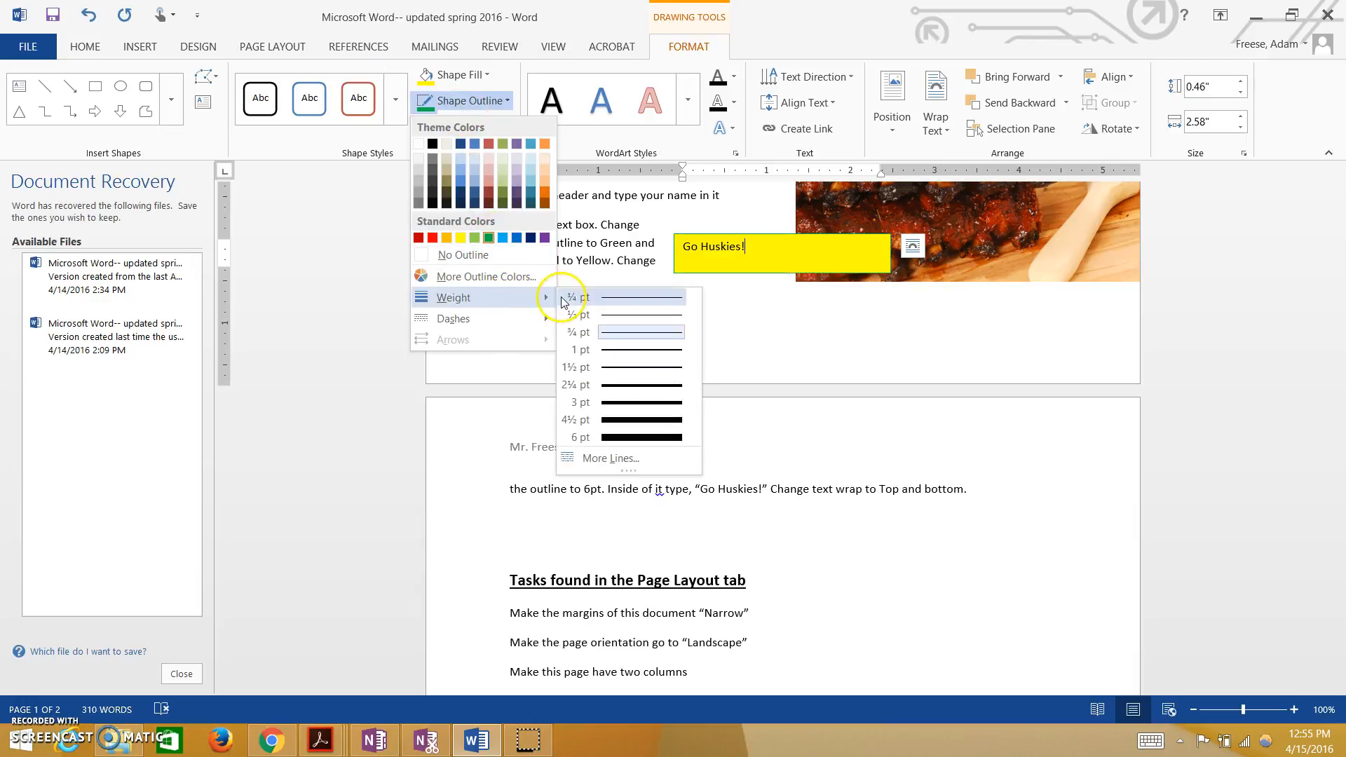
pyautogui.click(642, 438)
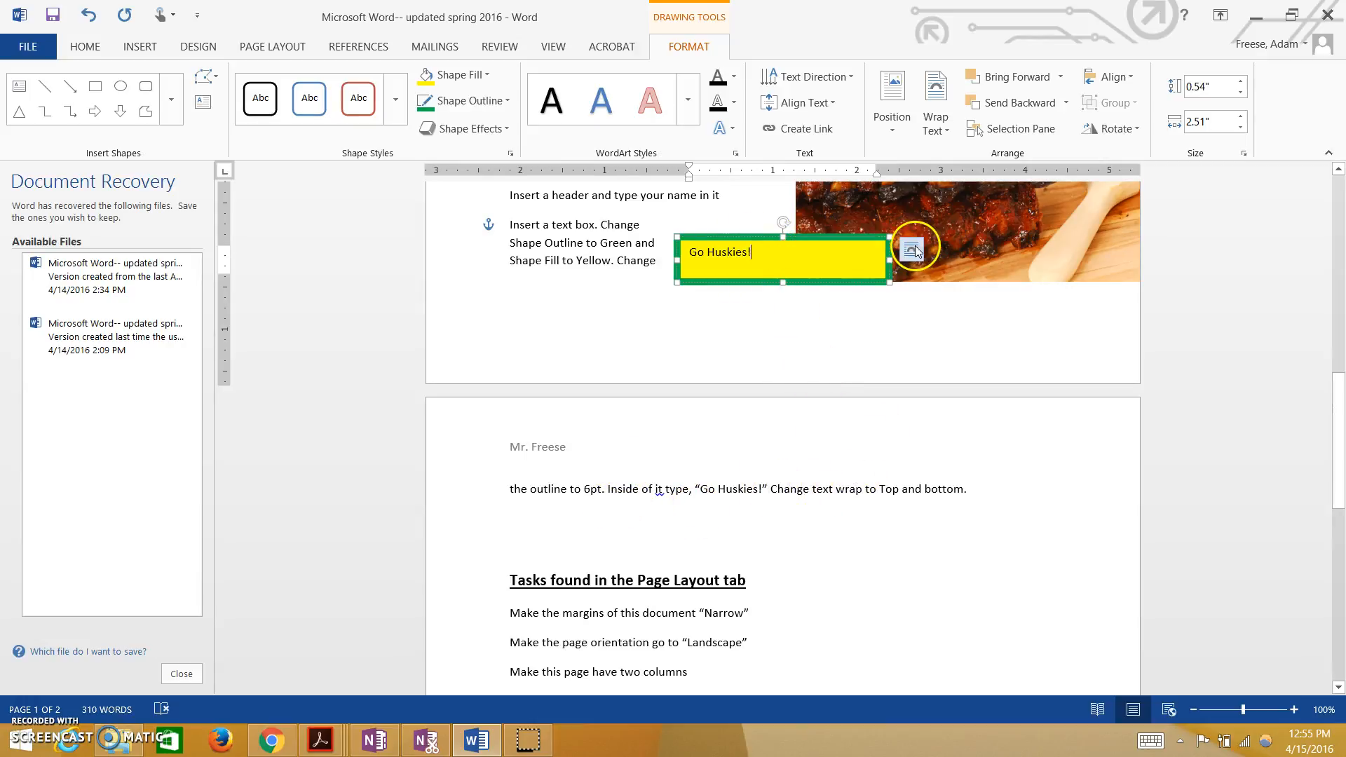
# - Set the text box's wrapping to Top and Bottom and move it below its task paragraph
pyautogui.click(911, 249)
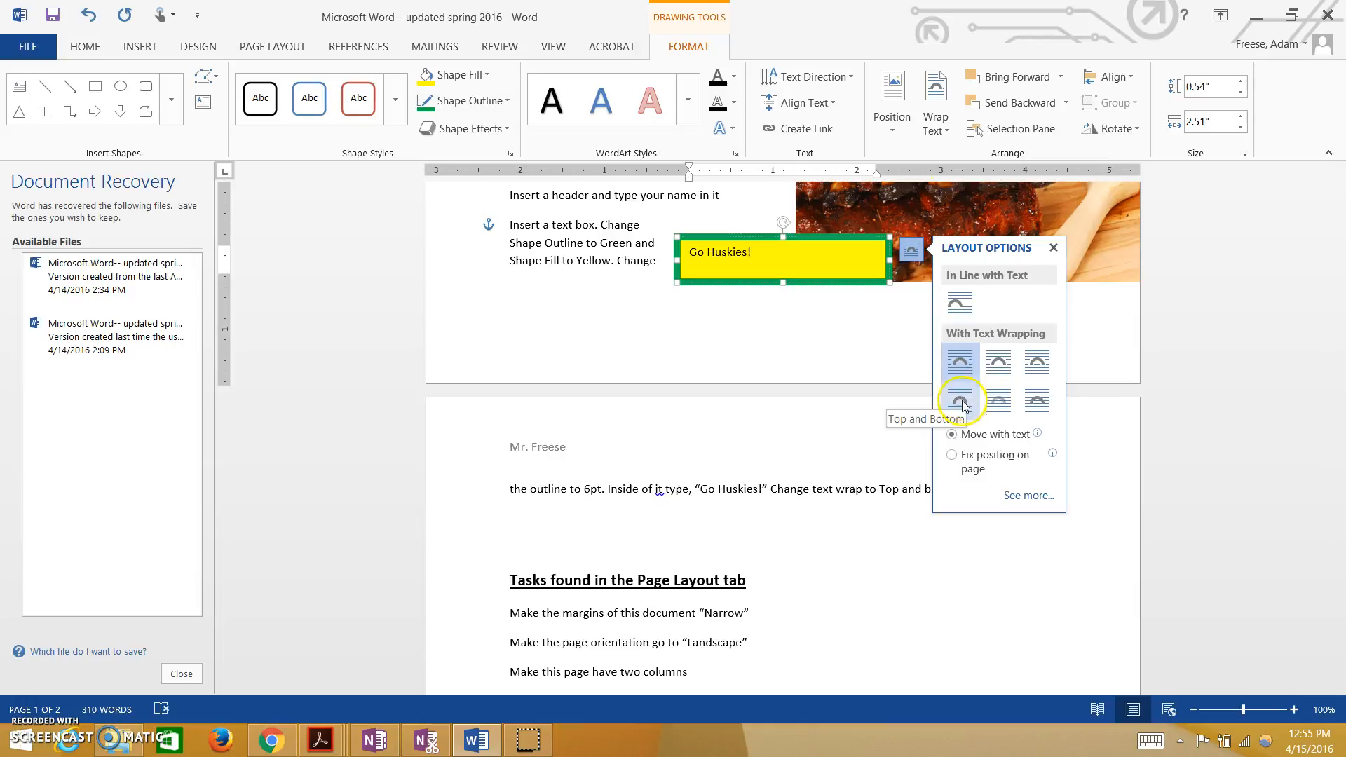
pyautogui.click(936, 115)
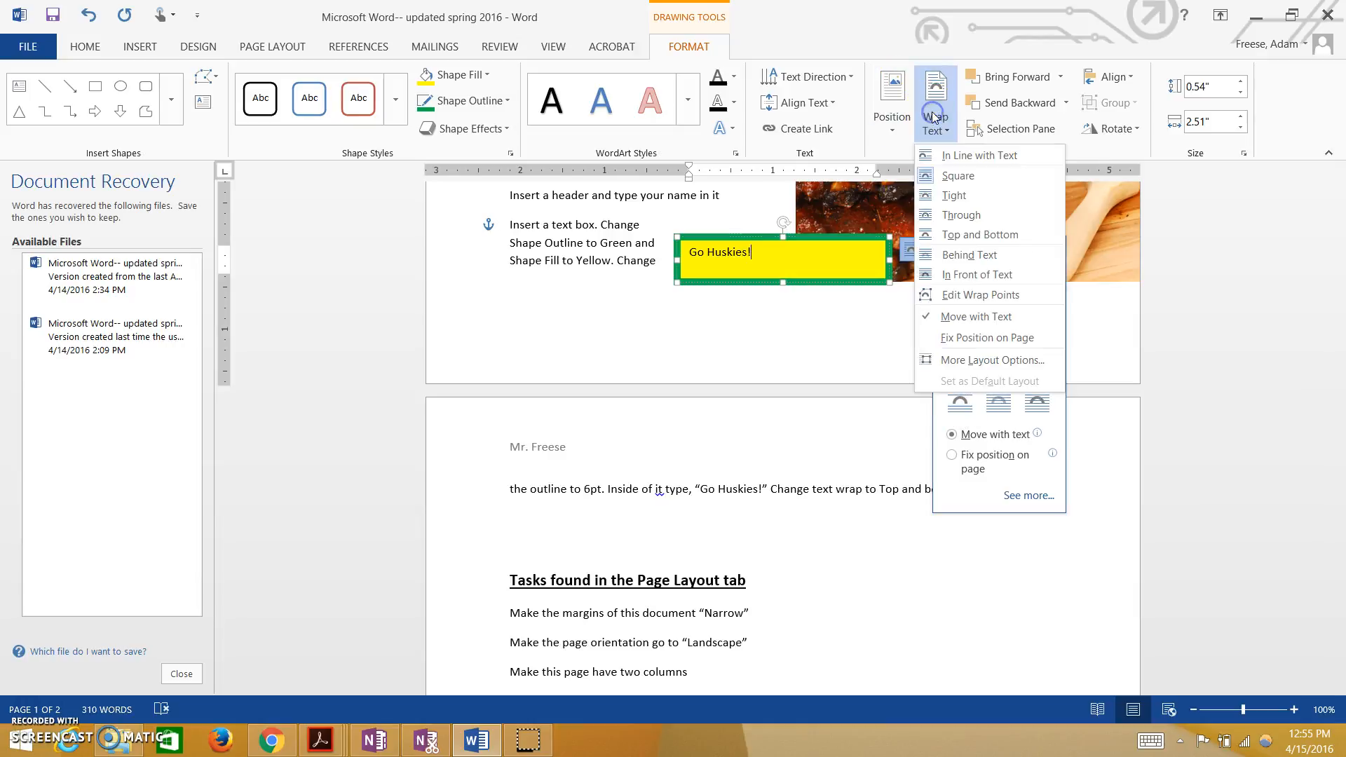
pyautogui.click(955, 237)
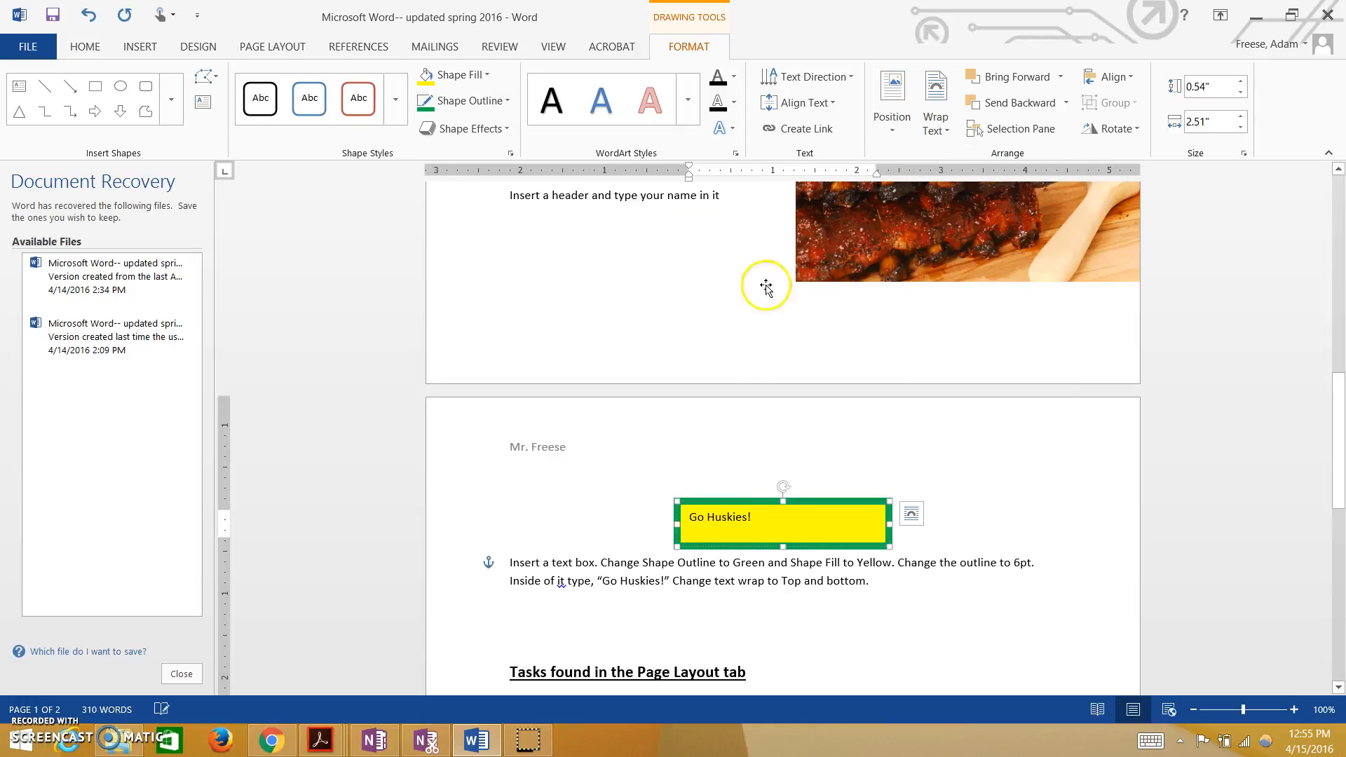
pyautogui.moveTo(730, 501); pyautogui.dragTo(739, 541)
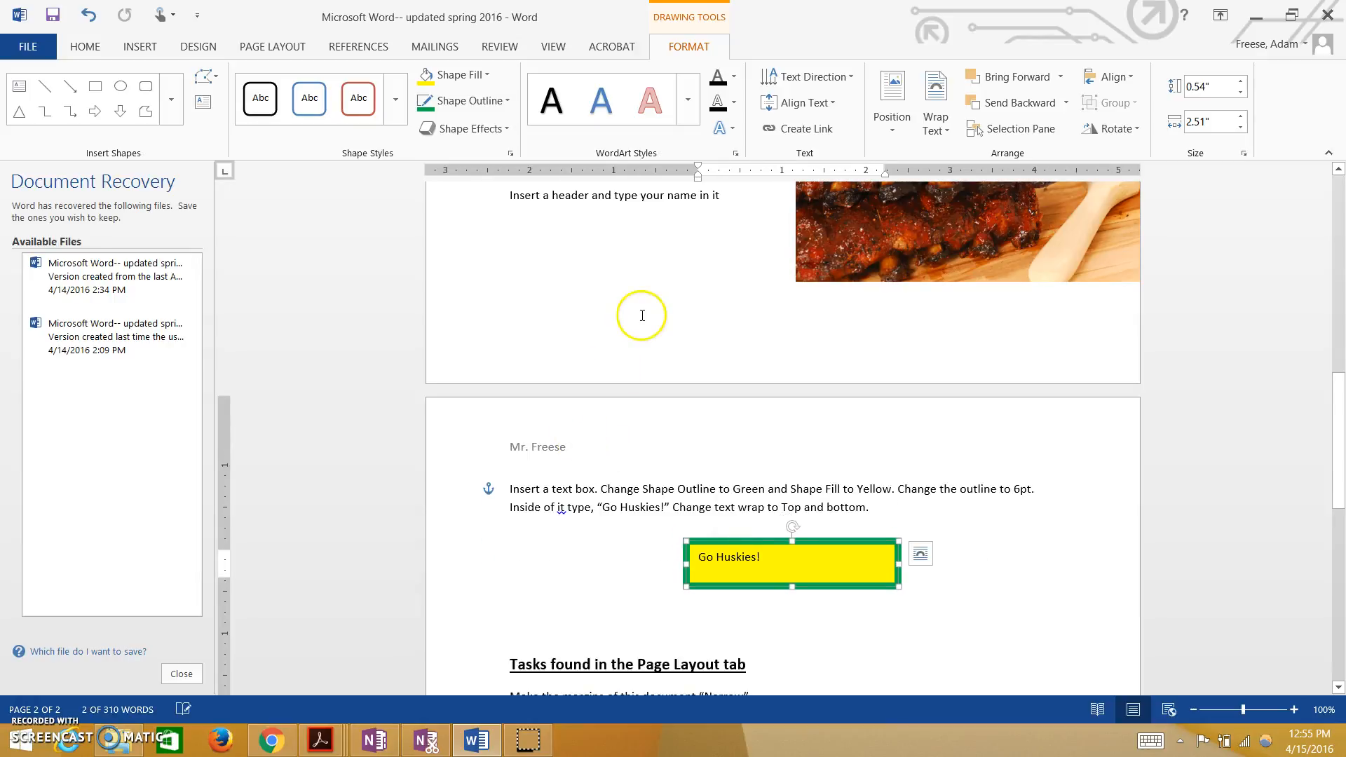
# - Examine the Page Layout and Review tasks with their matching commands, and look back over the completed Insert Tab tasks
pyautogui.scroll(6, 640, 315)
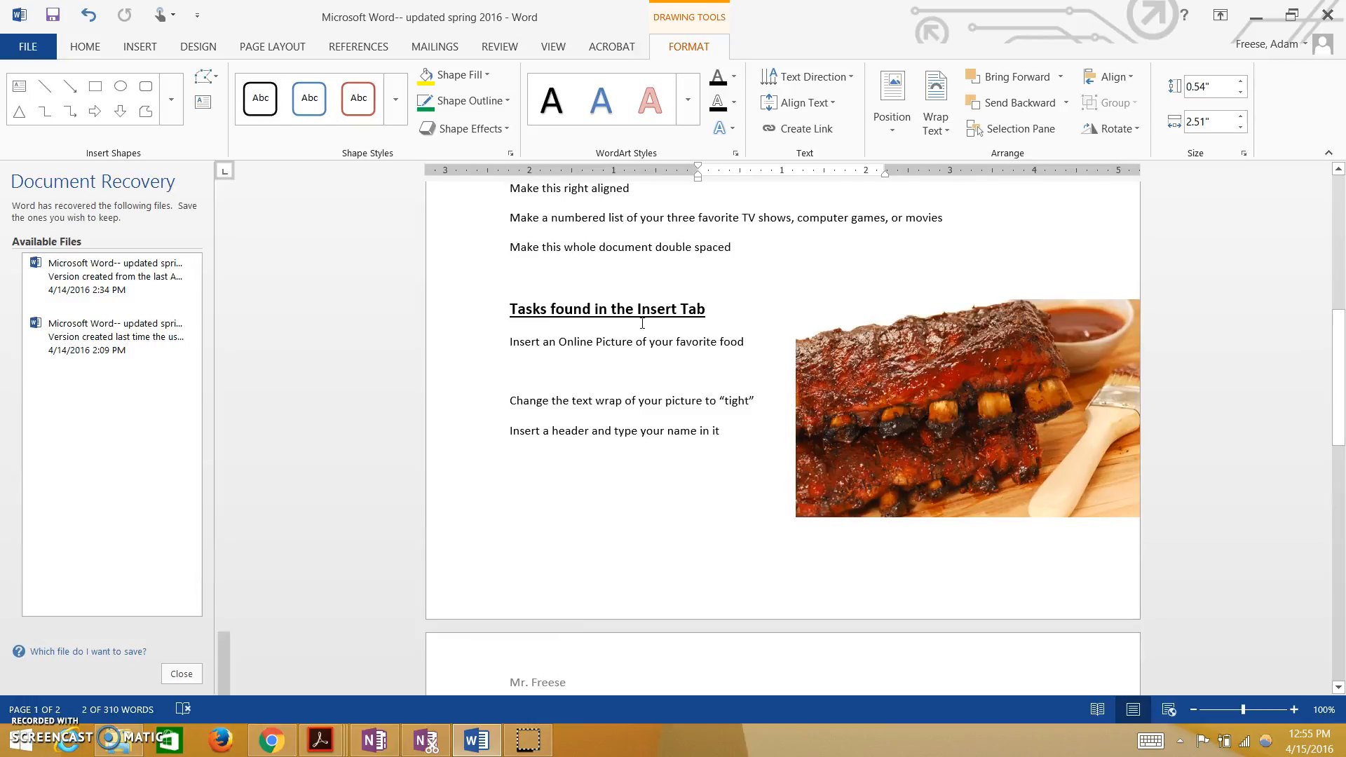
pyautogui.scroll(-10, 642, 323)
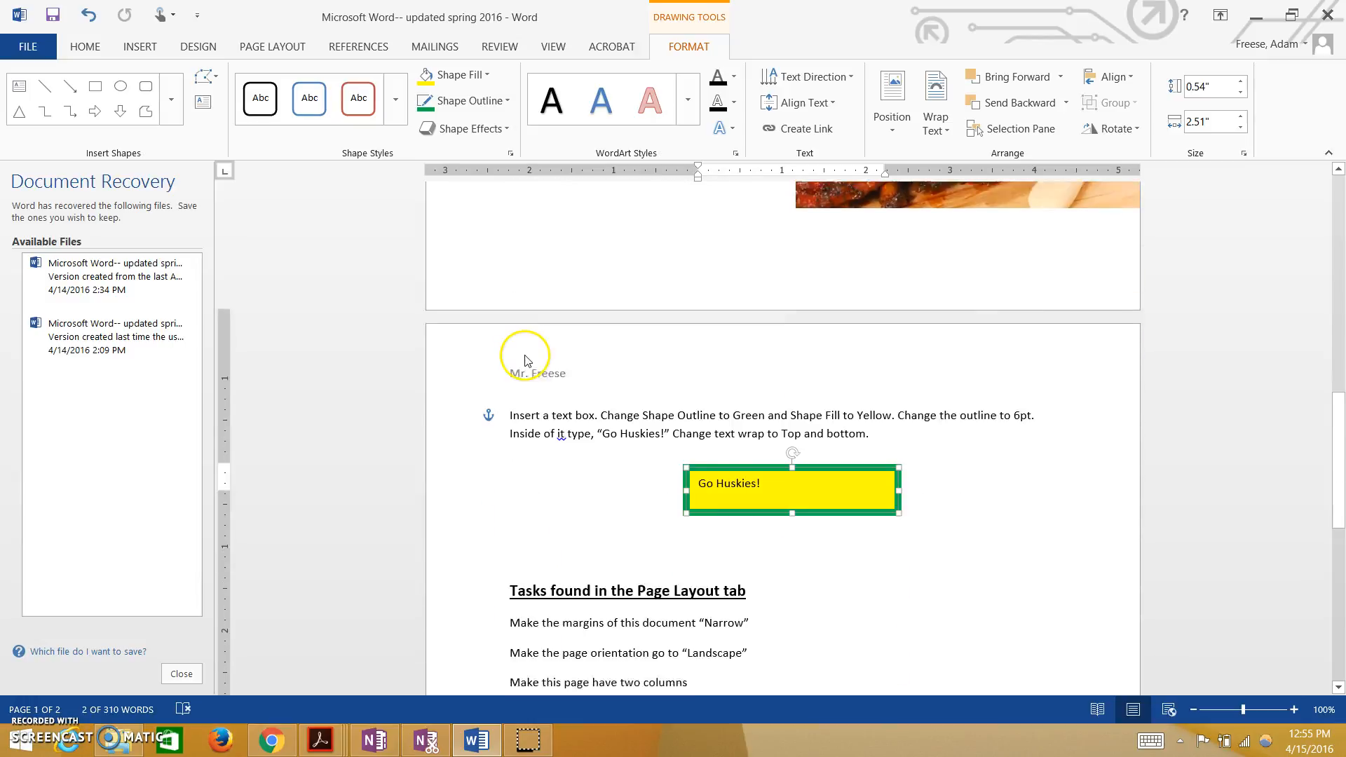
pyautogui.scroll(-5, 526, 356)
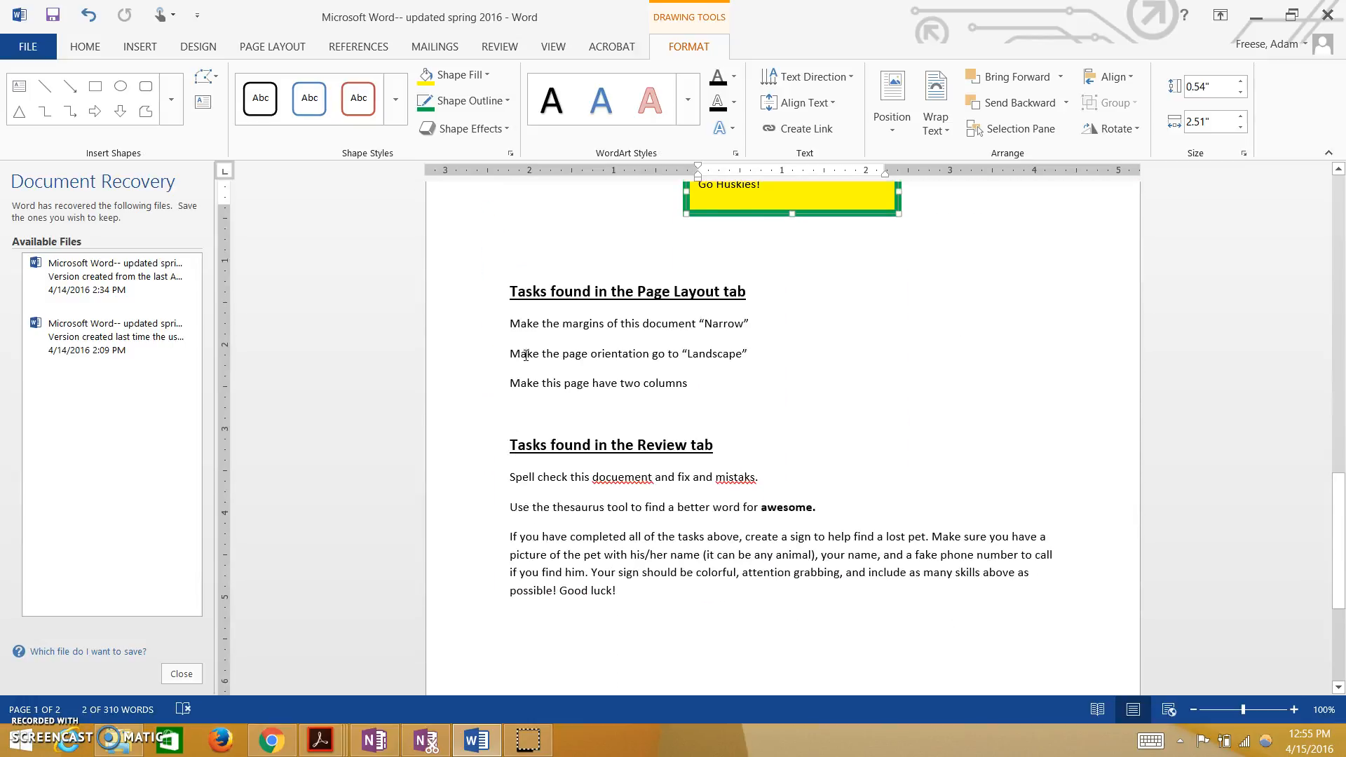
pyautogui.click(287, 56)
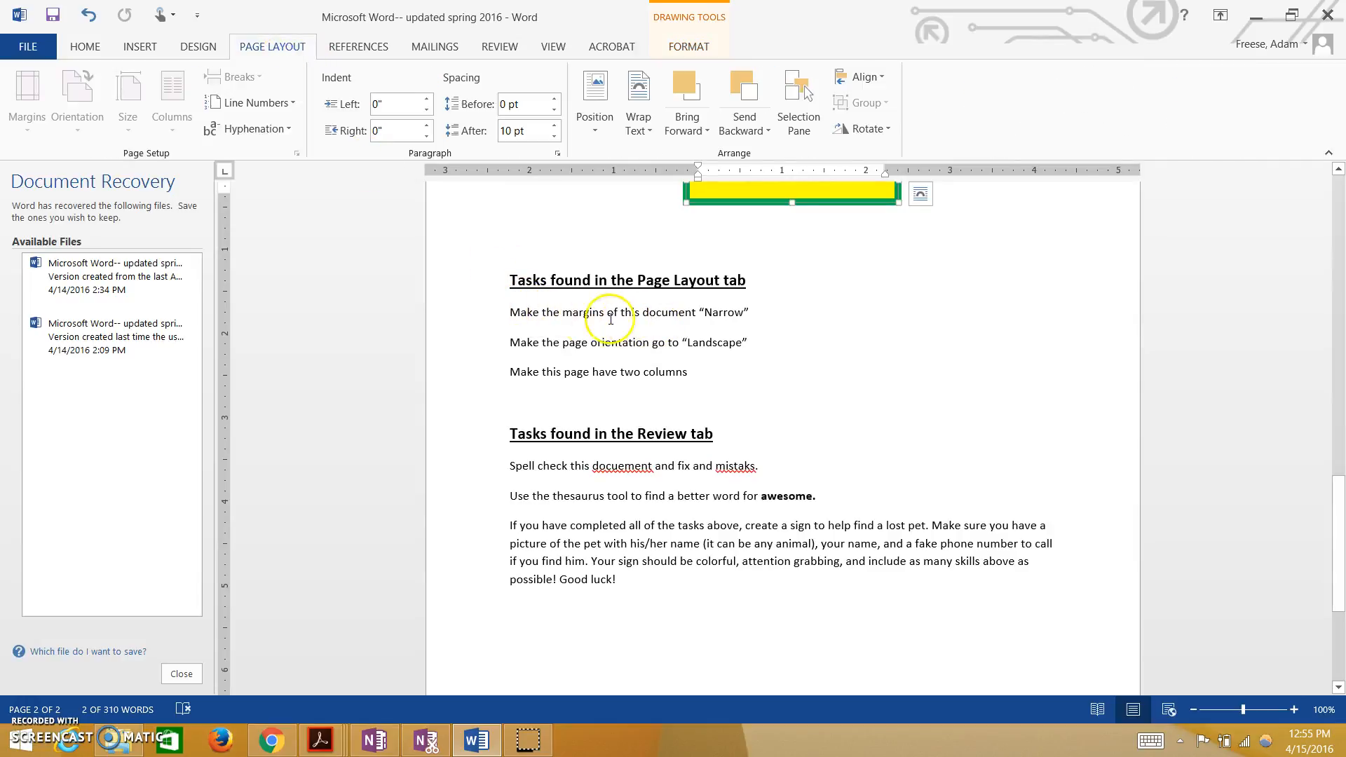
pyautogui.click(639, 317)
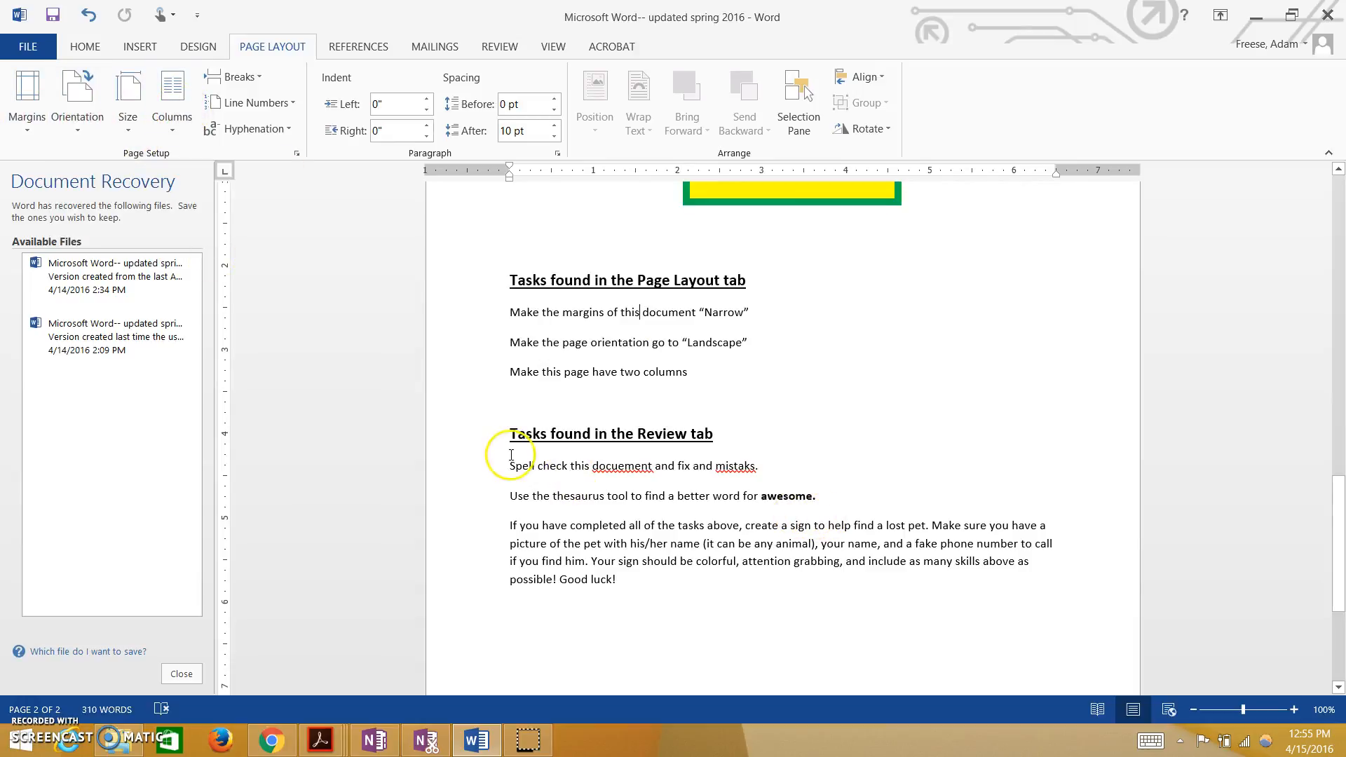
pyautogui.click(499, 46)
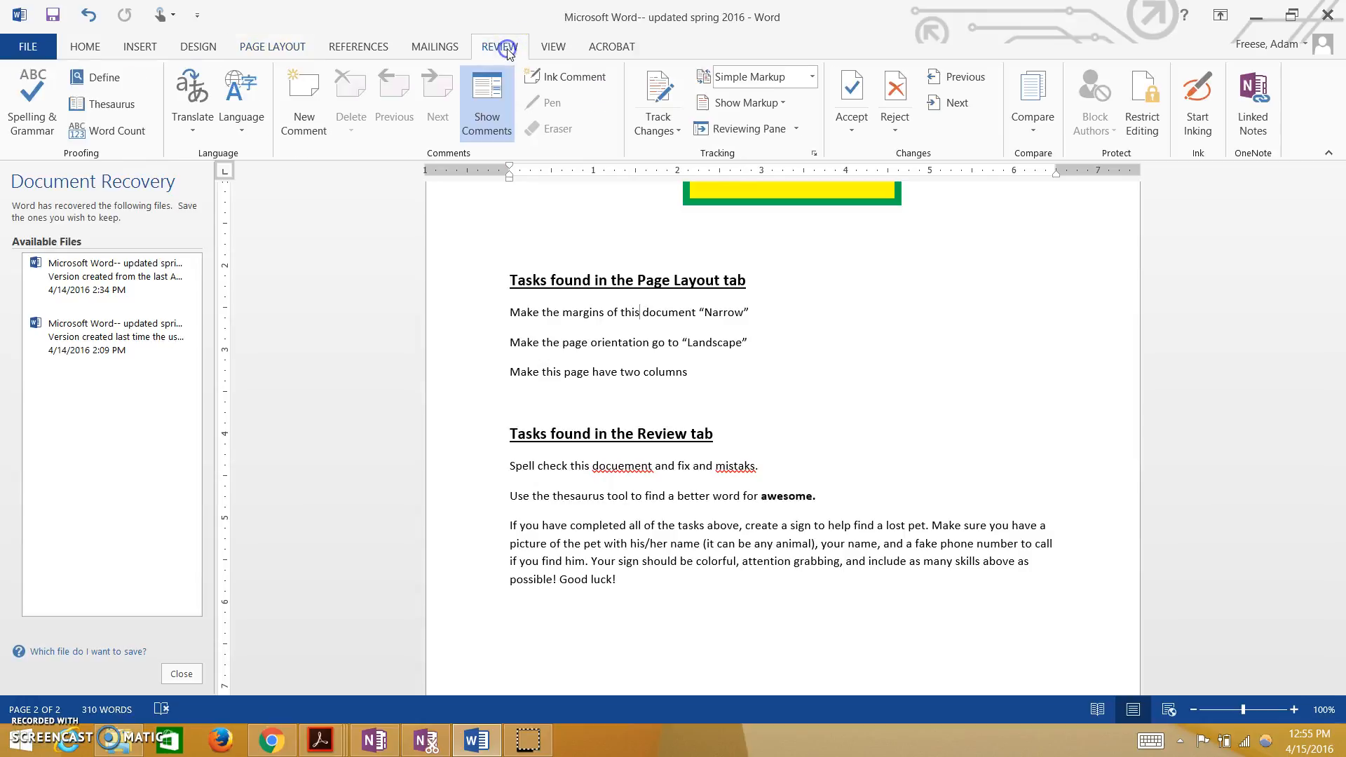
pyautogui.scroll(20, 644, 487)
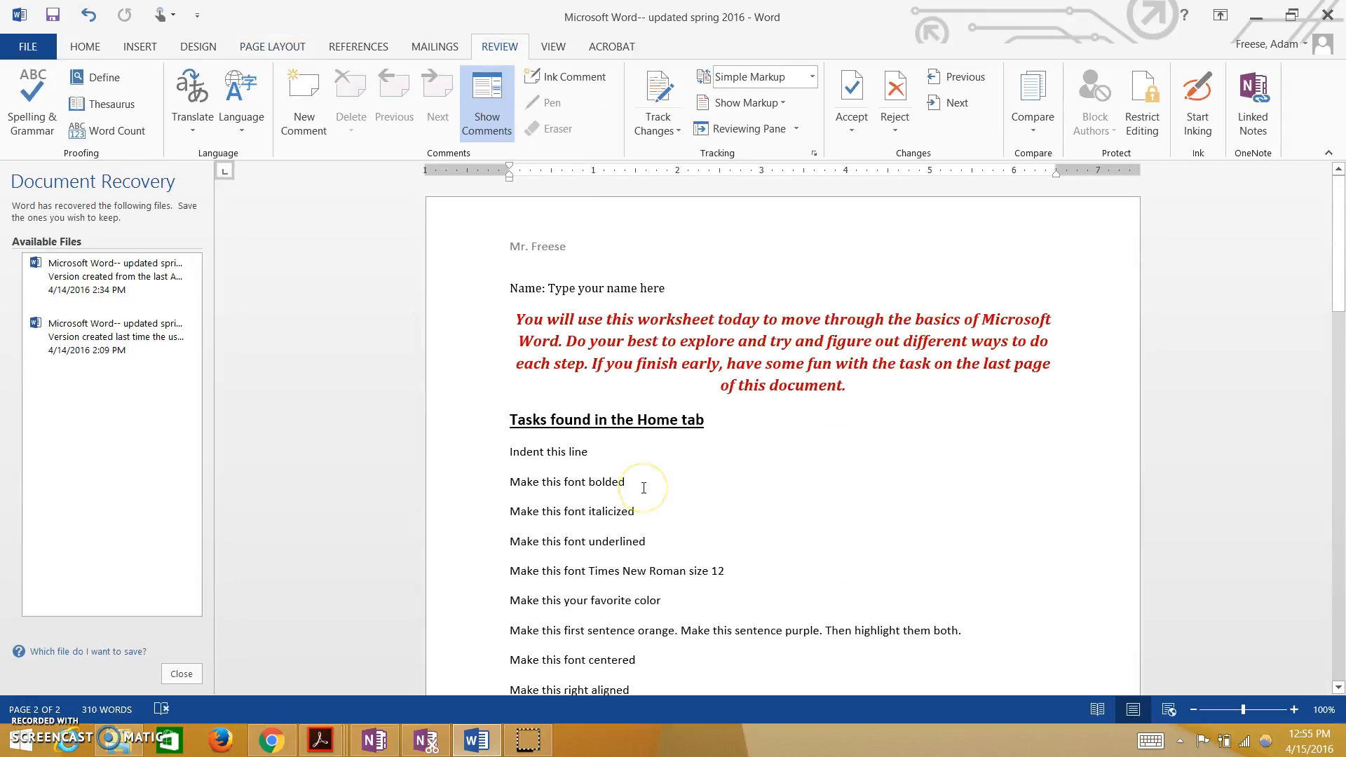
pyautogui.scroll(-8, 596, 504)
pyautogui.scroll(-3, 534, 524)
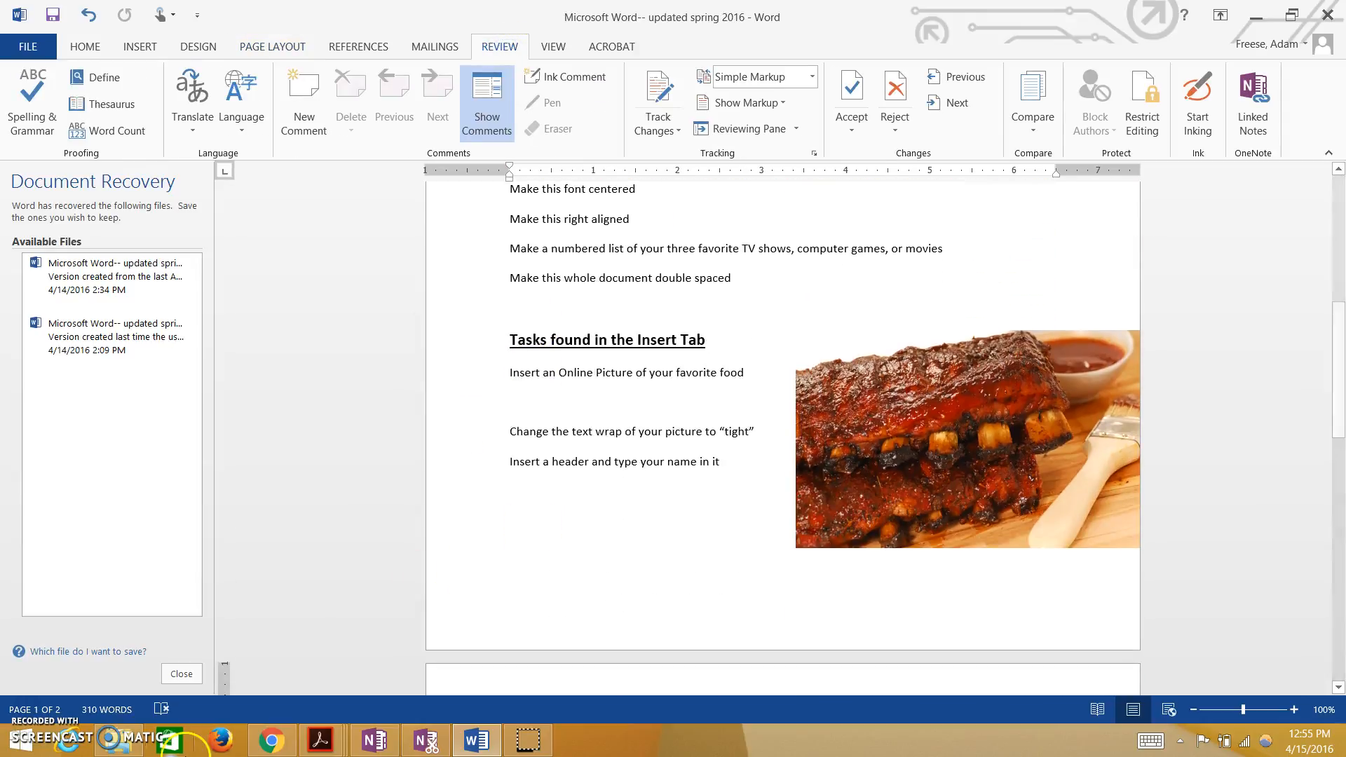